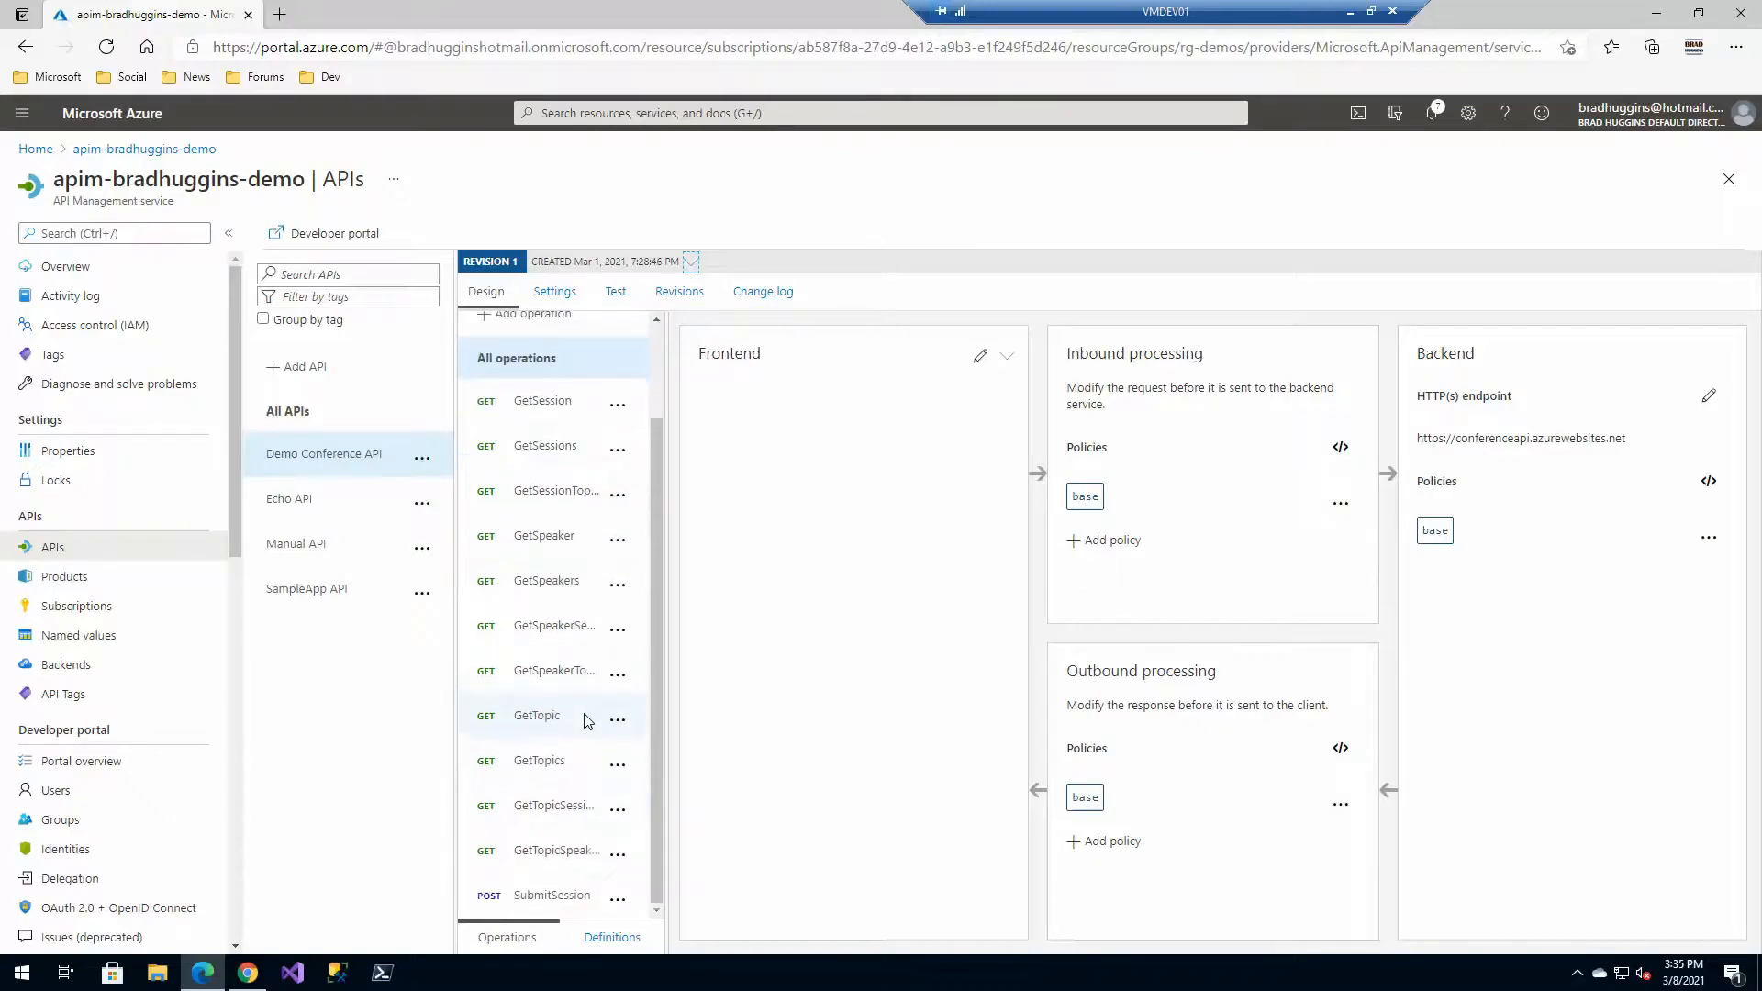
Create a new revision of the Demo Conference API with the description "add a new operation".
scroll(588, 727, up, 1)
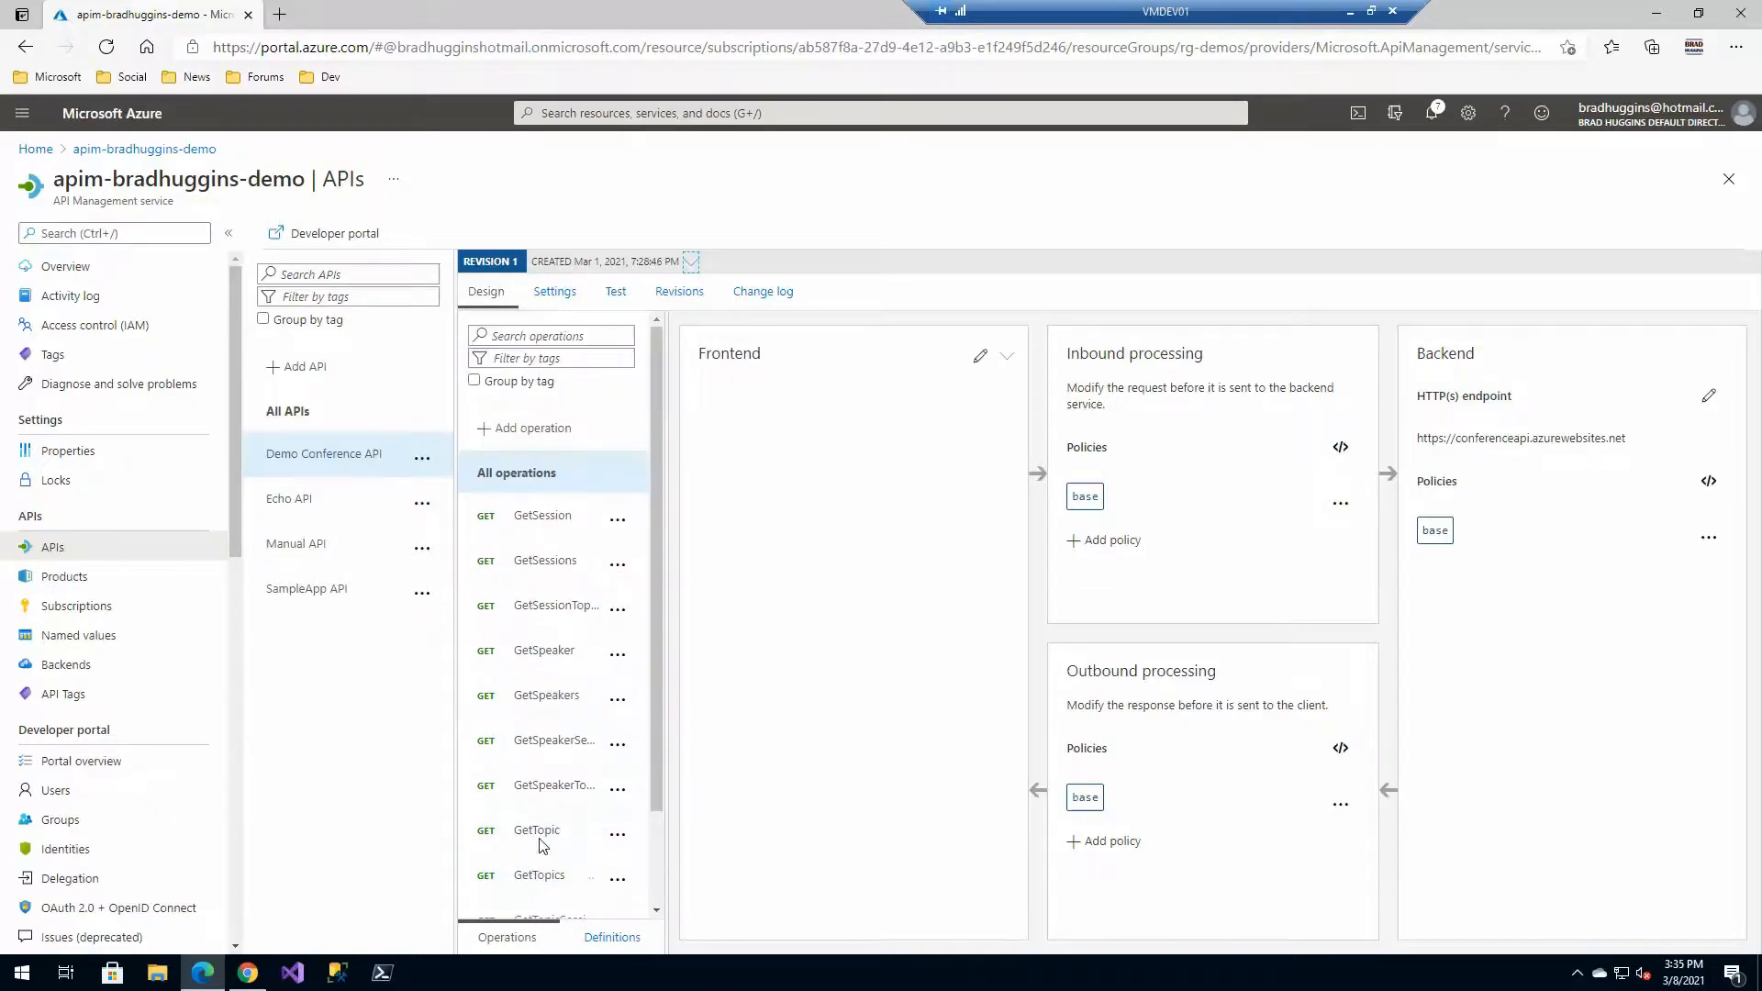
click(681, 291)
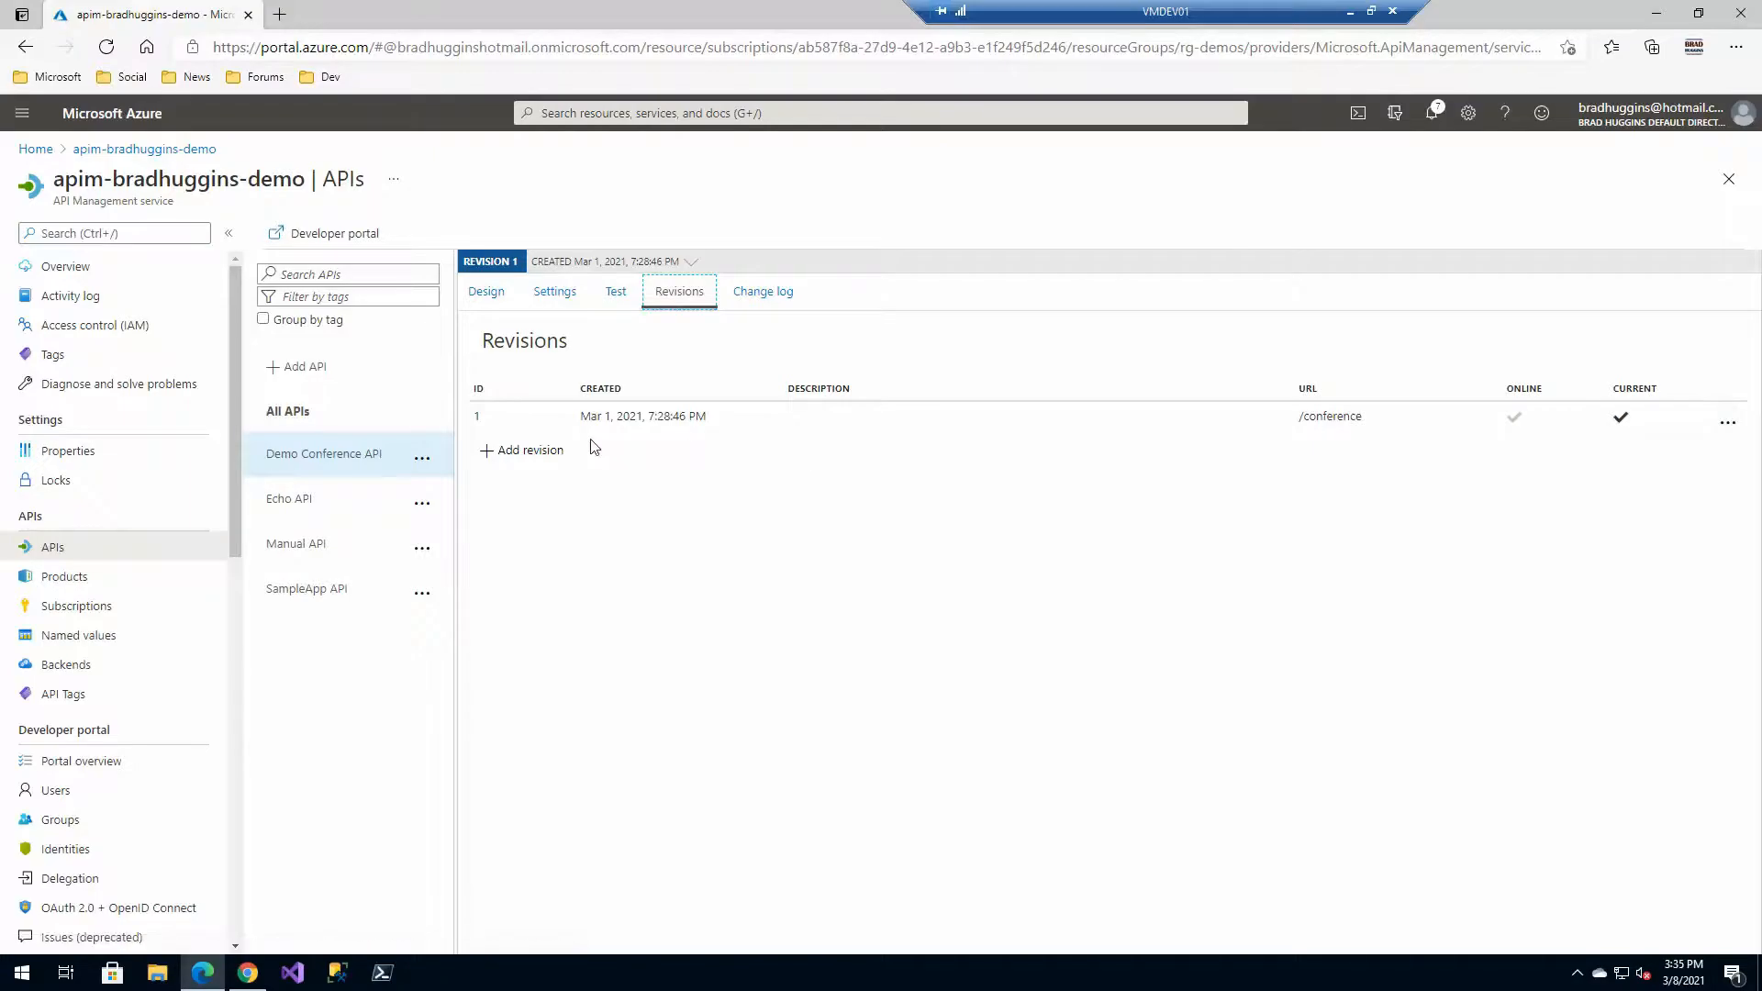
click(518, 450)
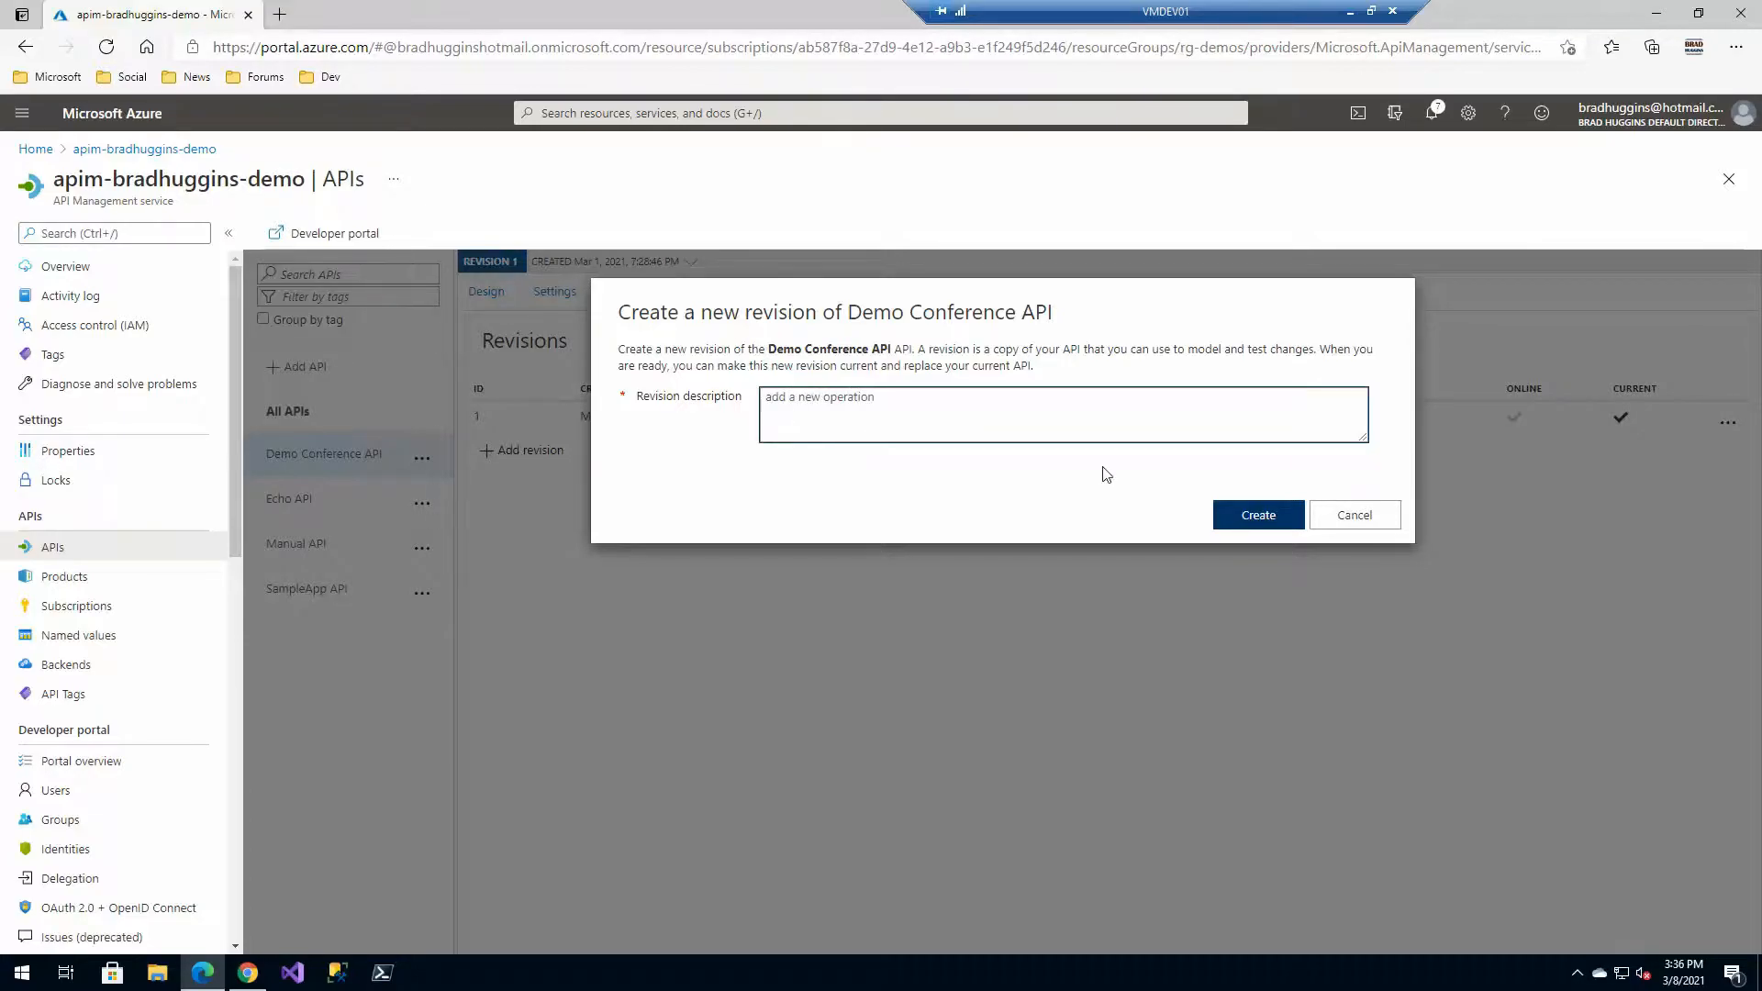
click(1259, 510)
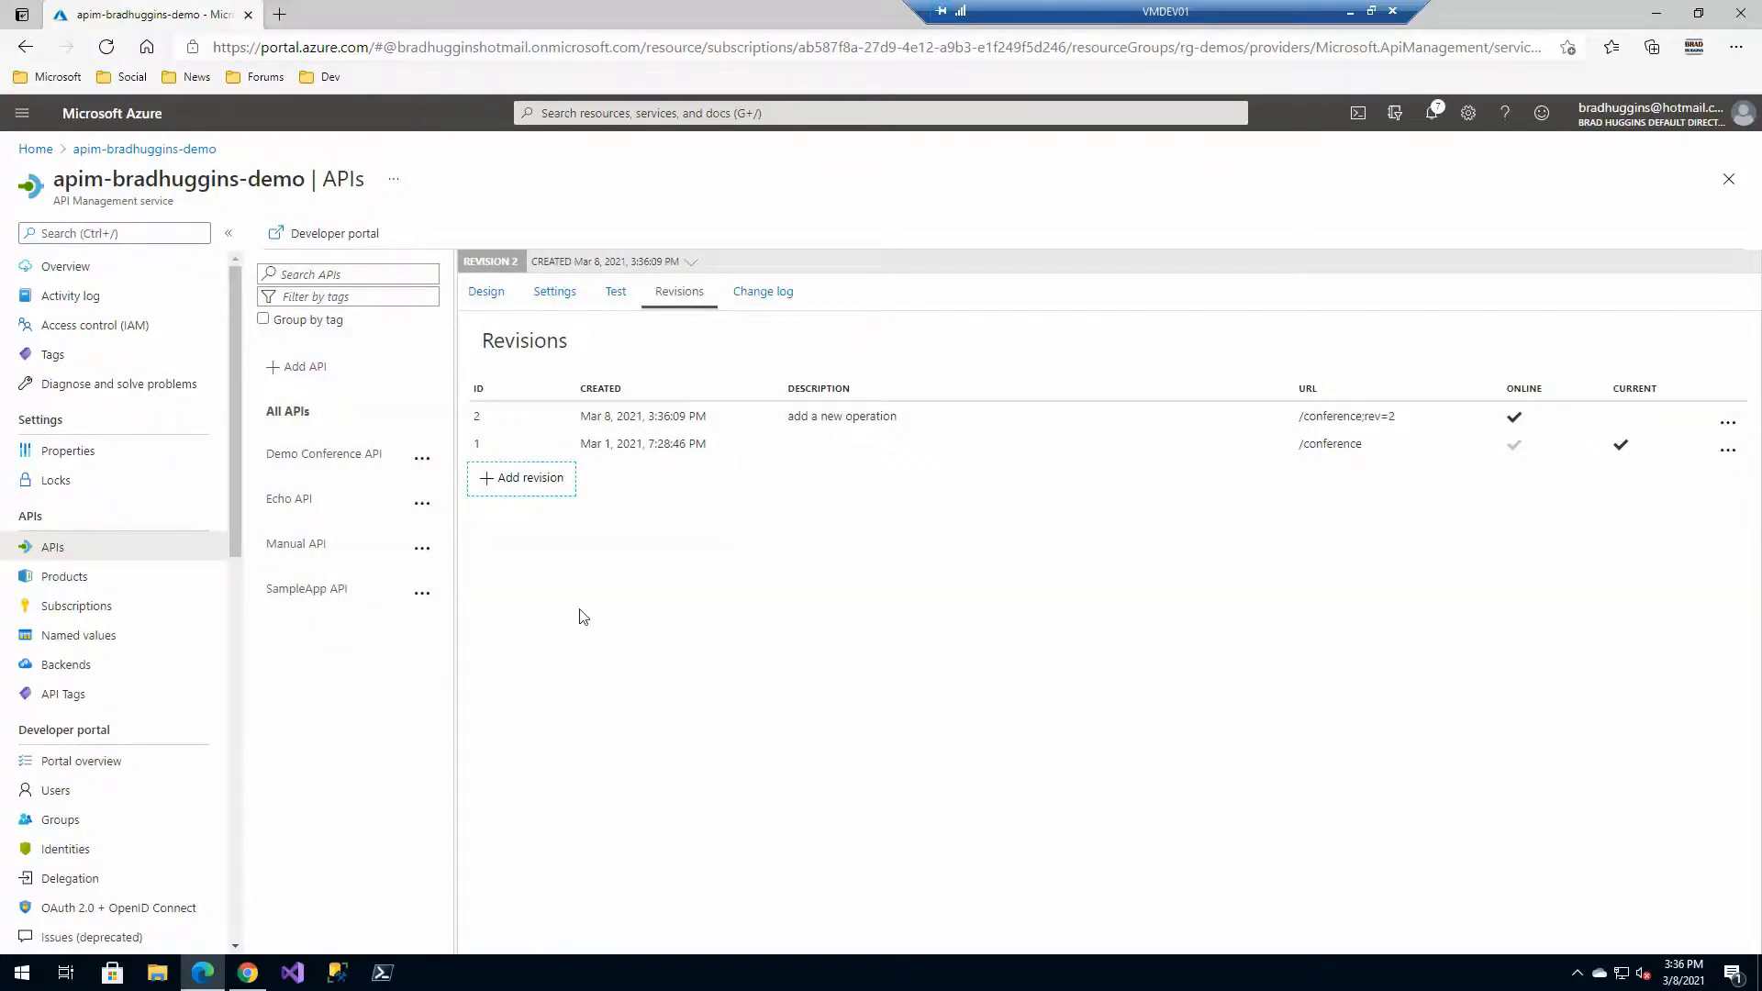
Switch to the developer portal in Chrome, review the Demo Conference API's published operations, and return to the Azure portal.
click(248, 975)
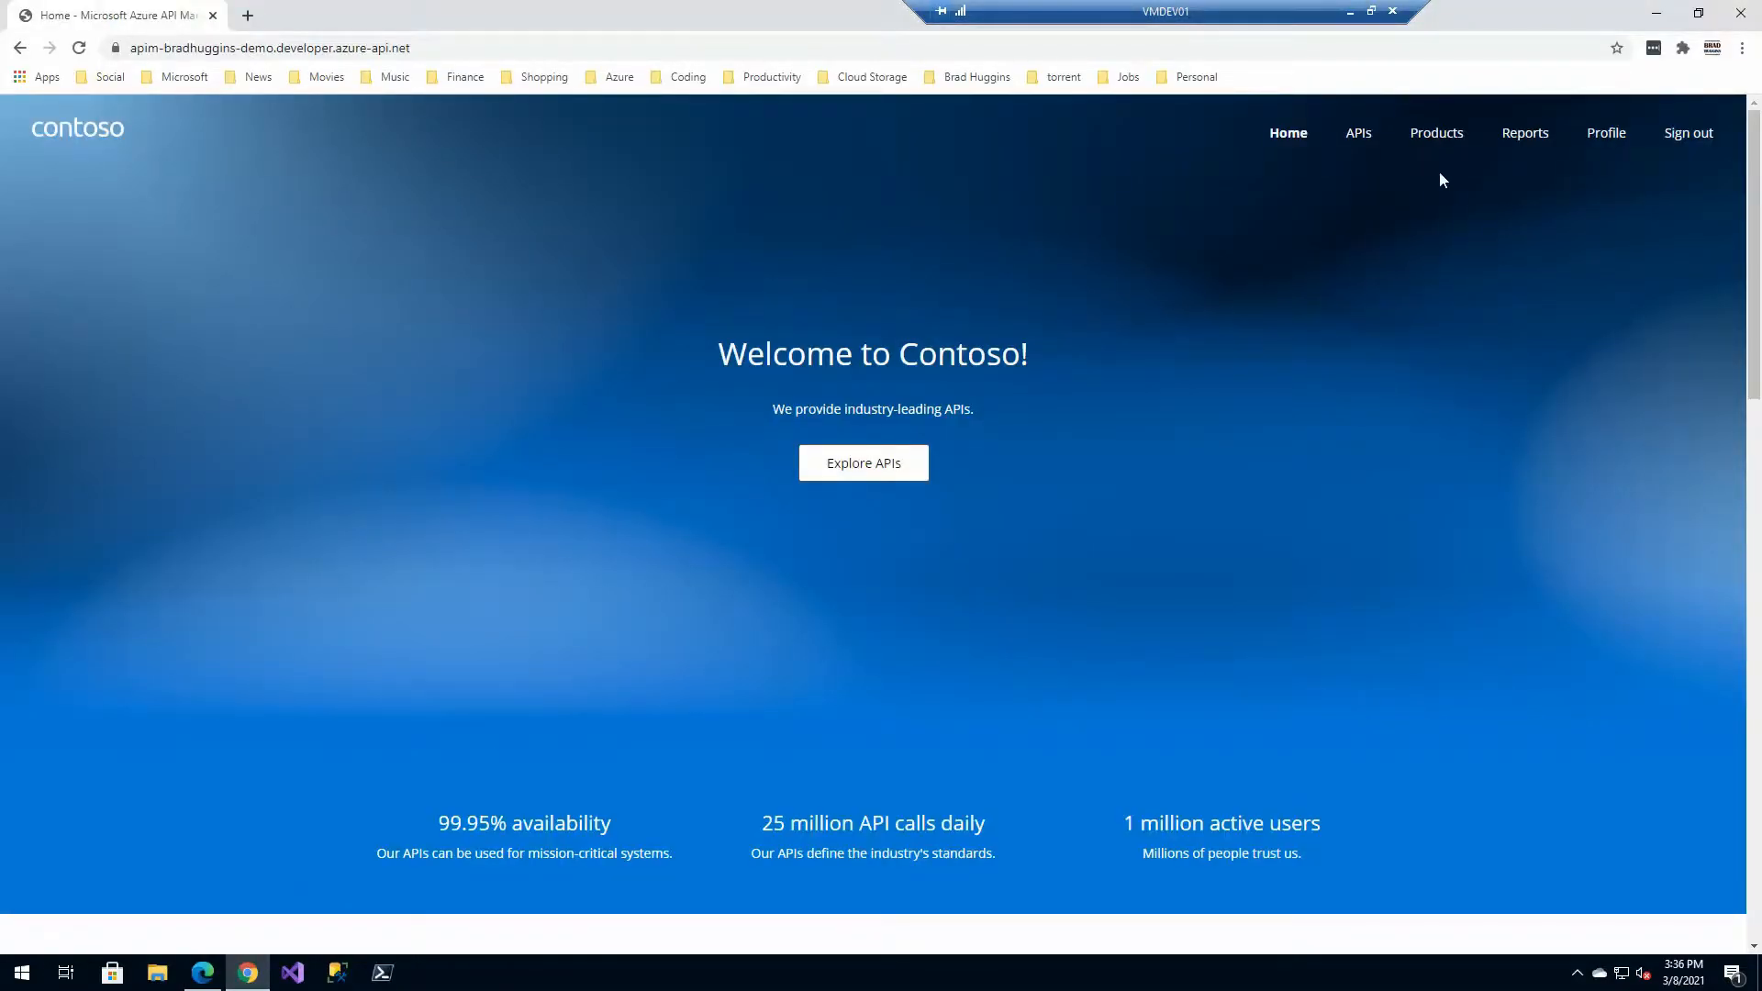
click(1363, 140)
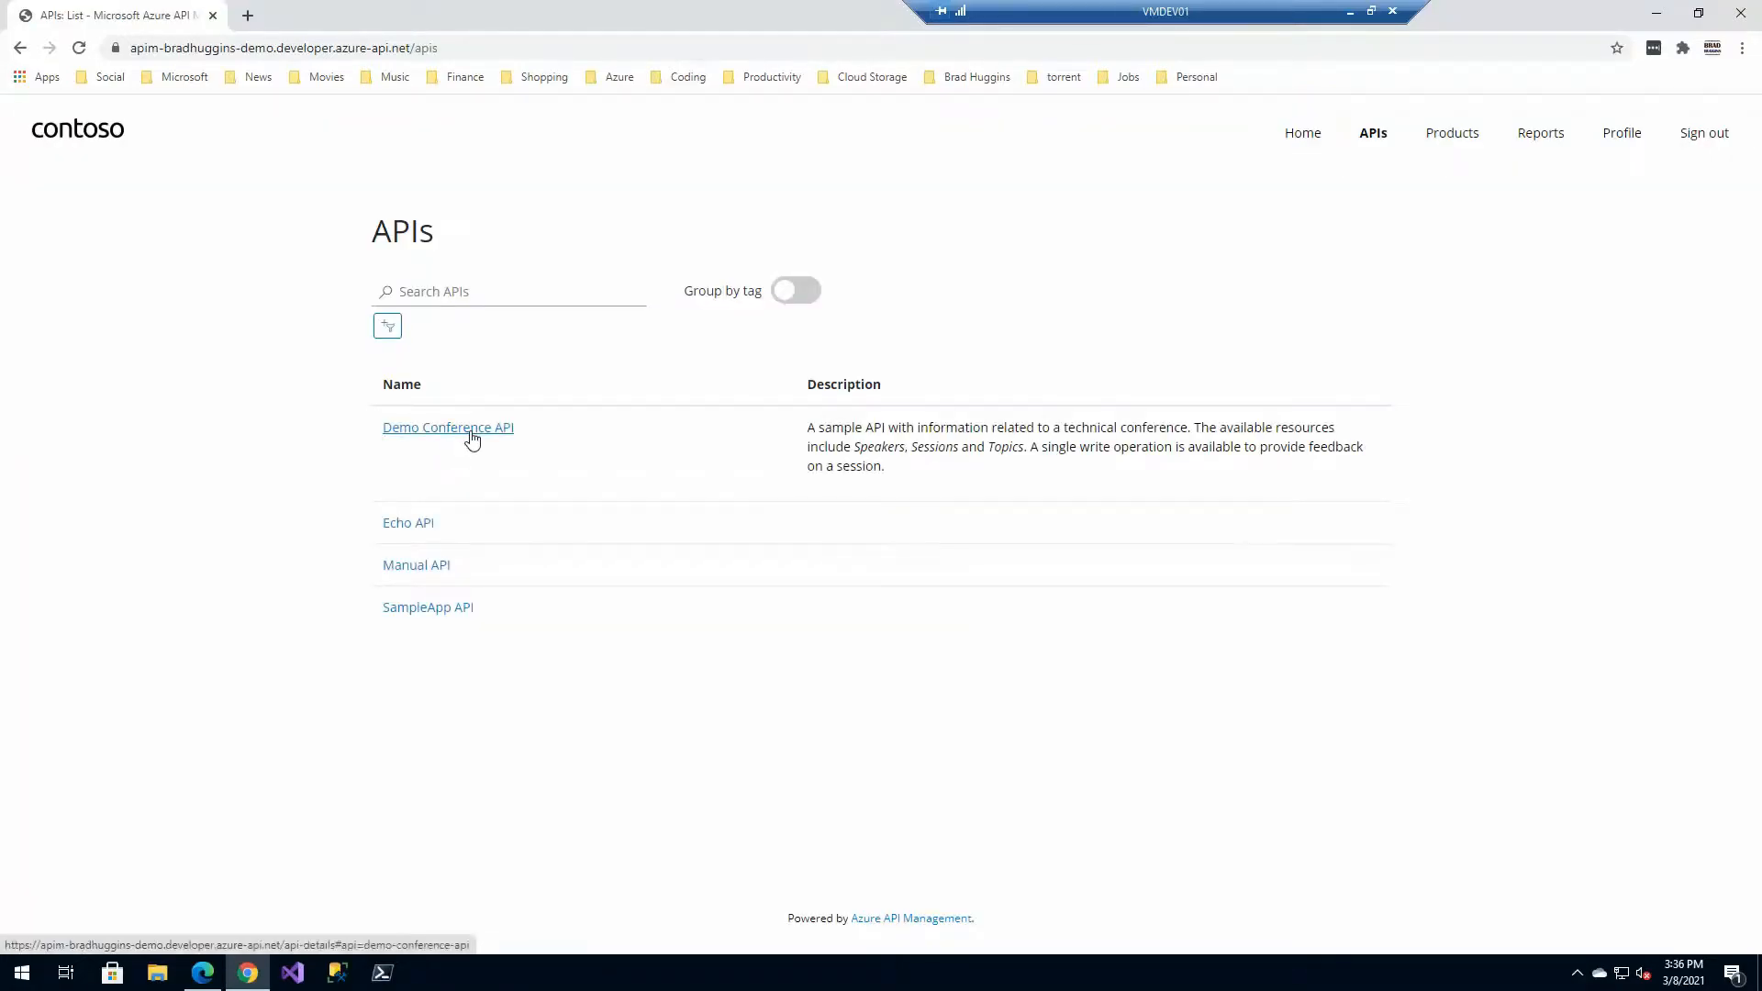
click(470, 431)
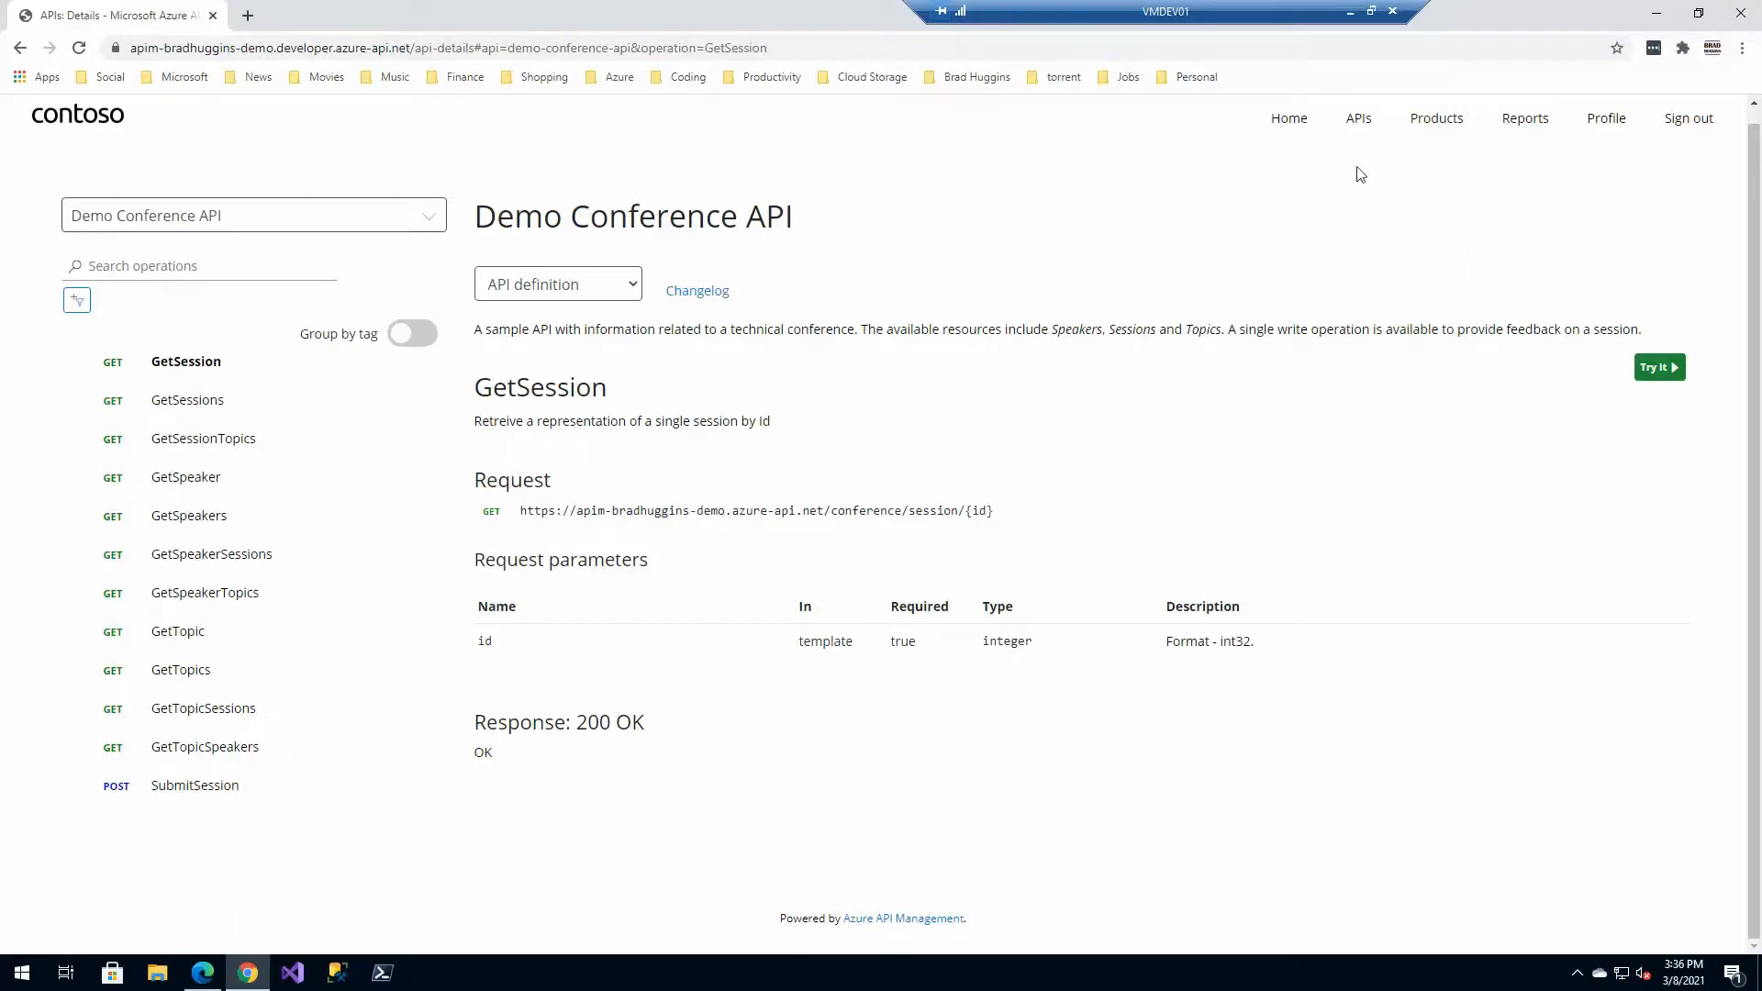
click(1657, 13)
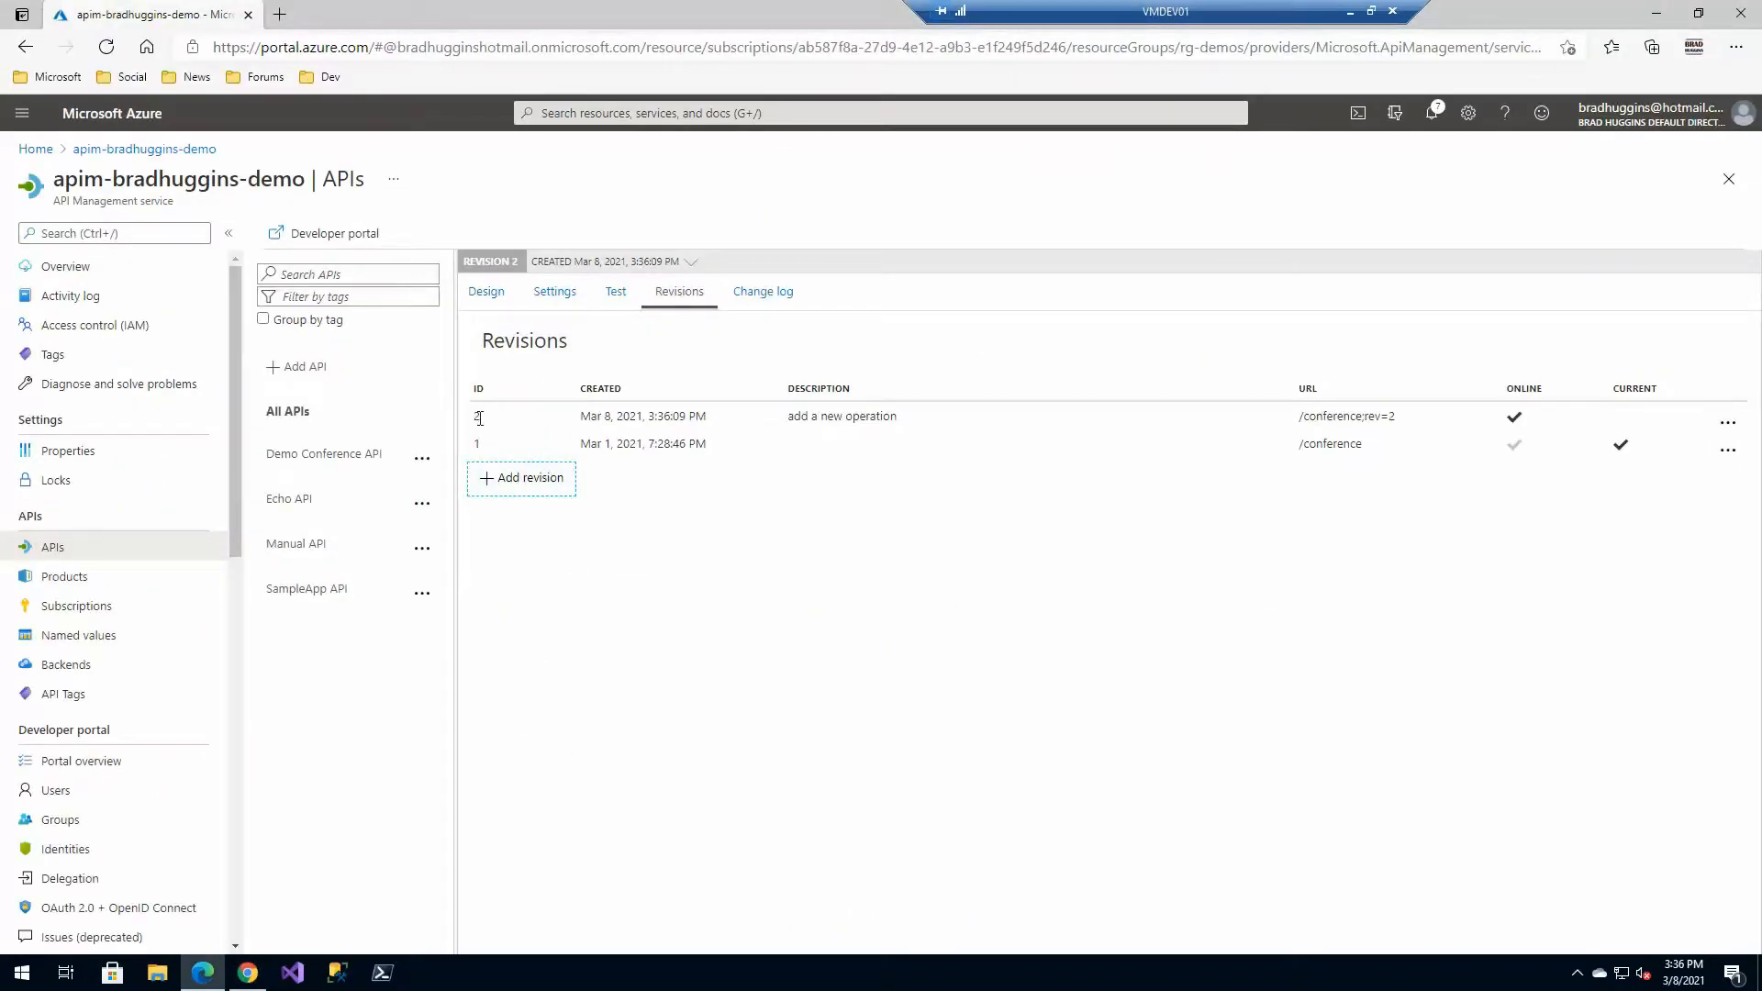
Review which revisions of the Demo Conference API can be selected for editing.
click(640, 423)
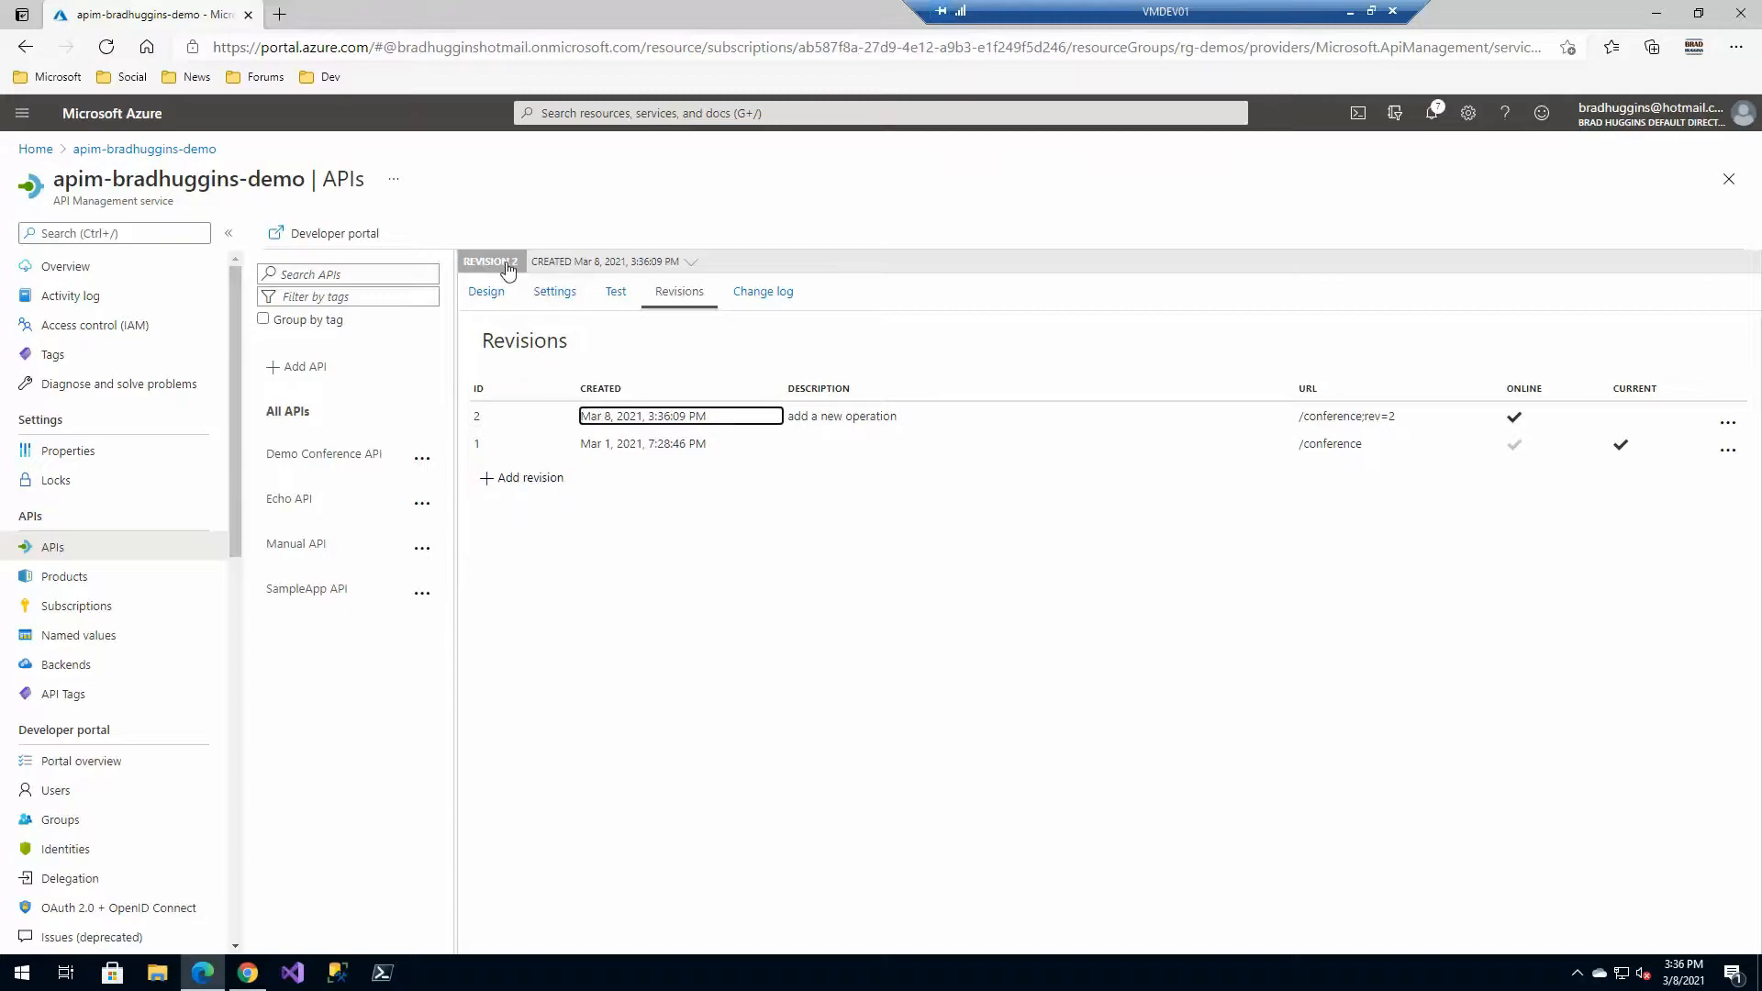
click(691, 261)
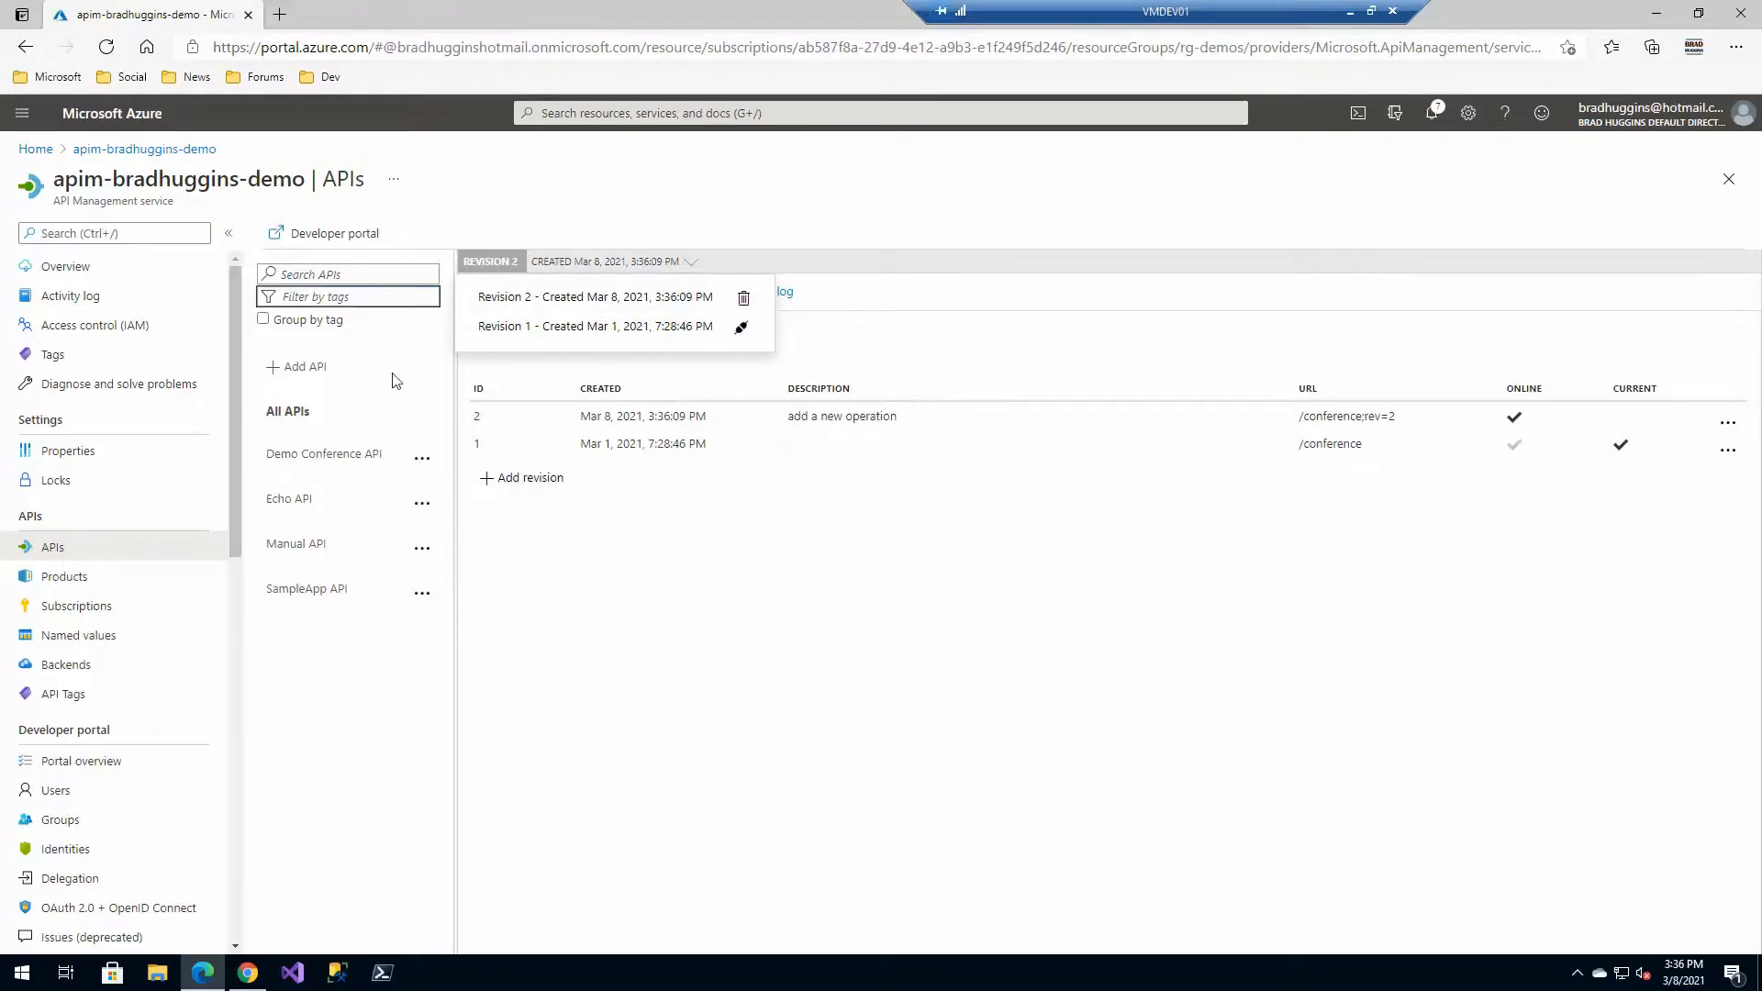
click(354, 457)
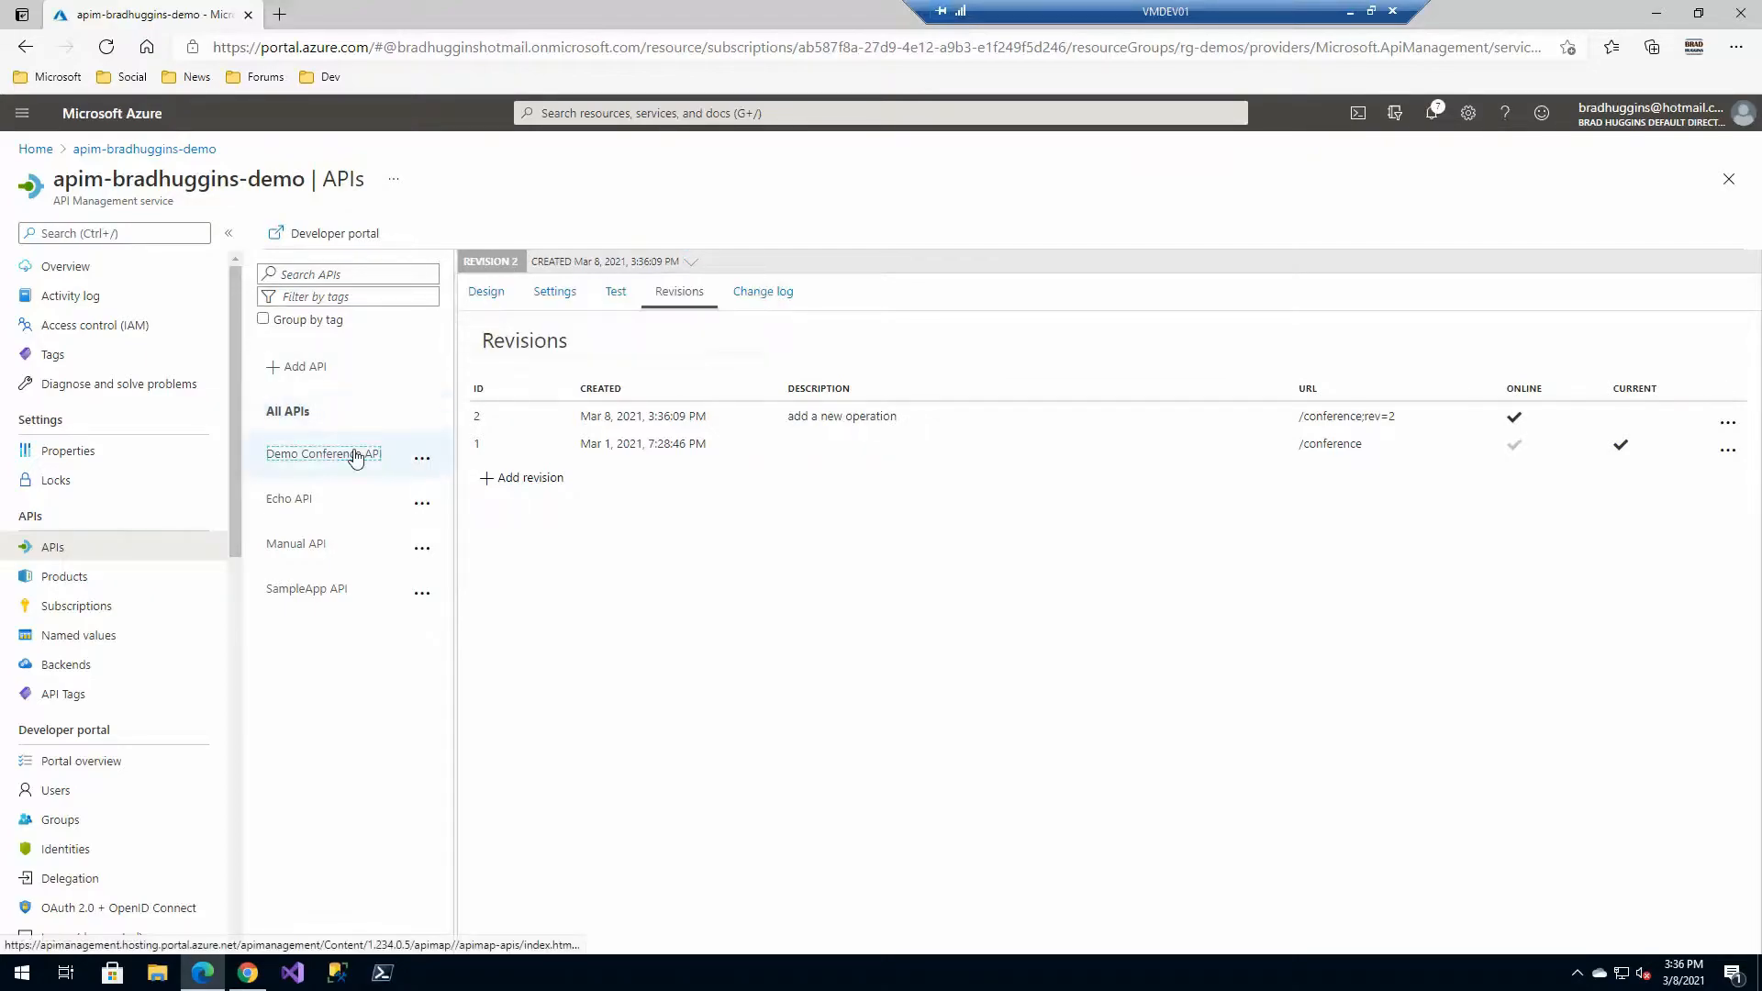
Start a new operation in revision 2 with the display name "Get Top Speaker" and the GET URL "/gettopspeaker".
click(486, 291)
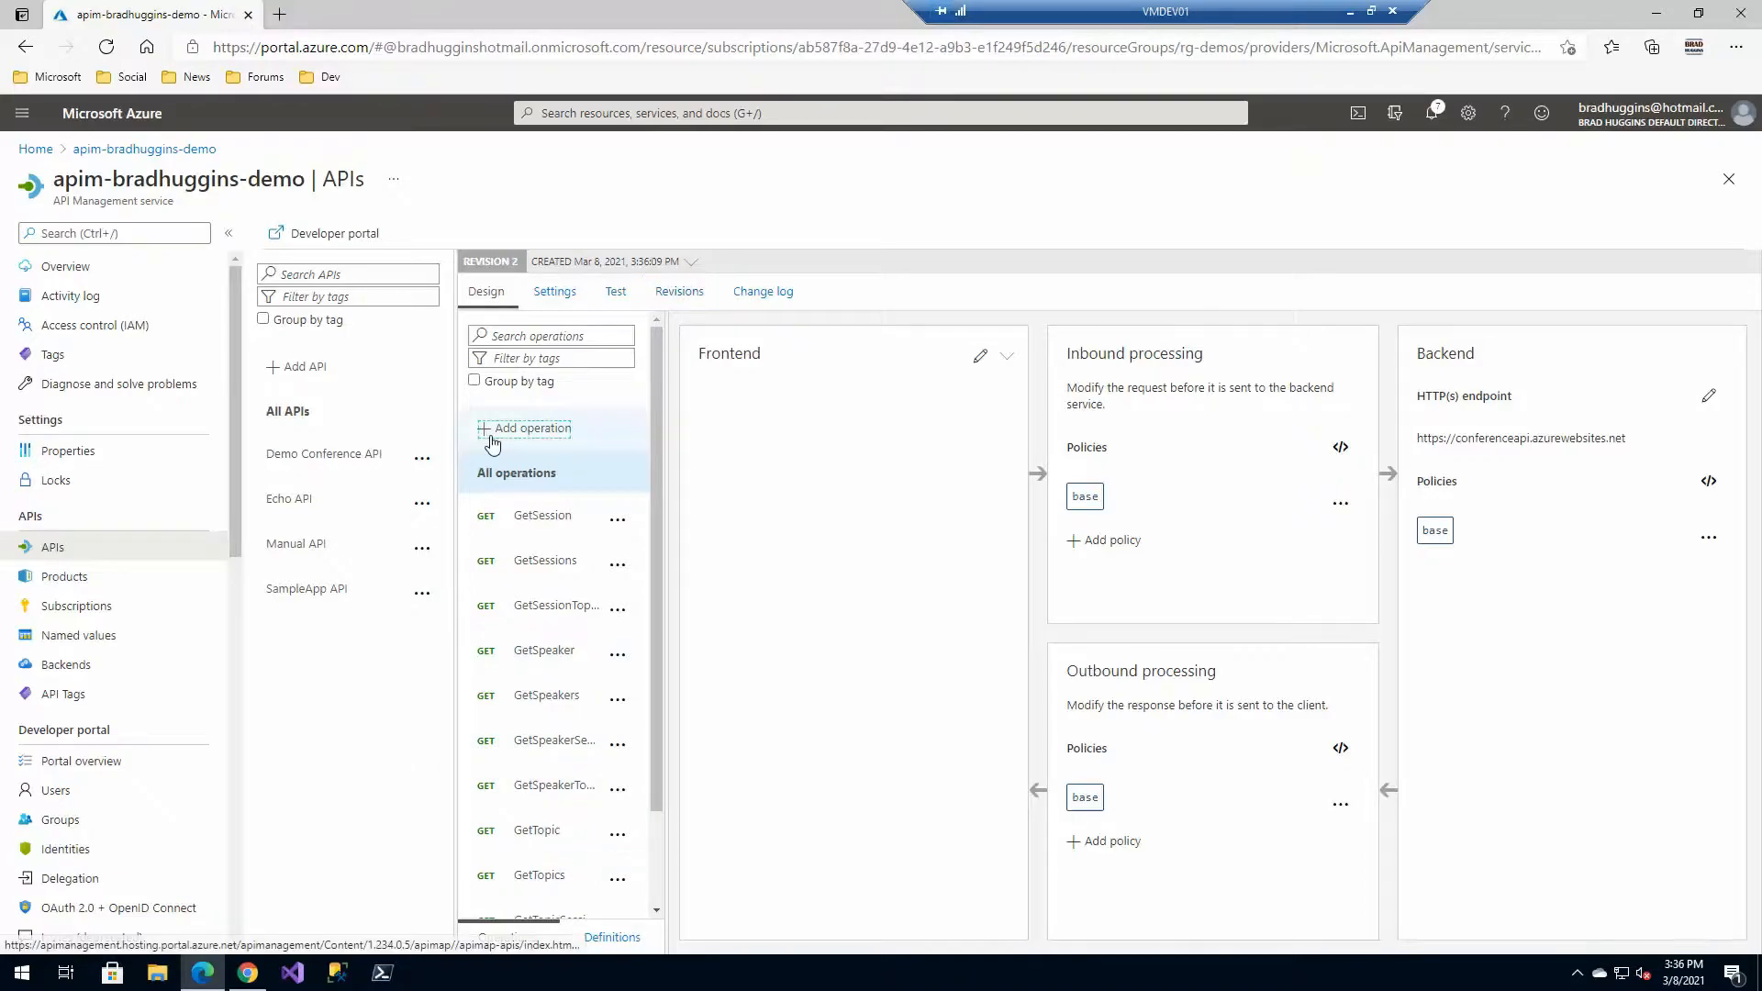
click(533, 428)
click(912, 420)
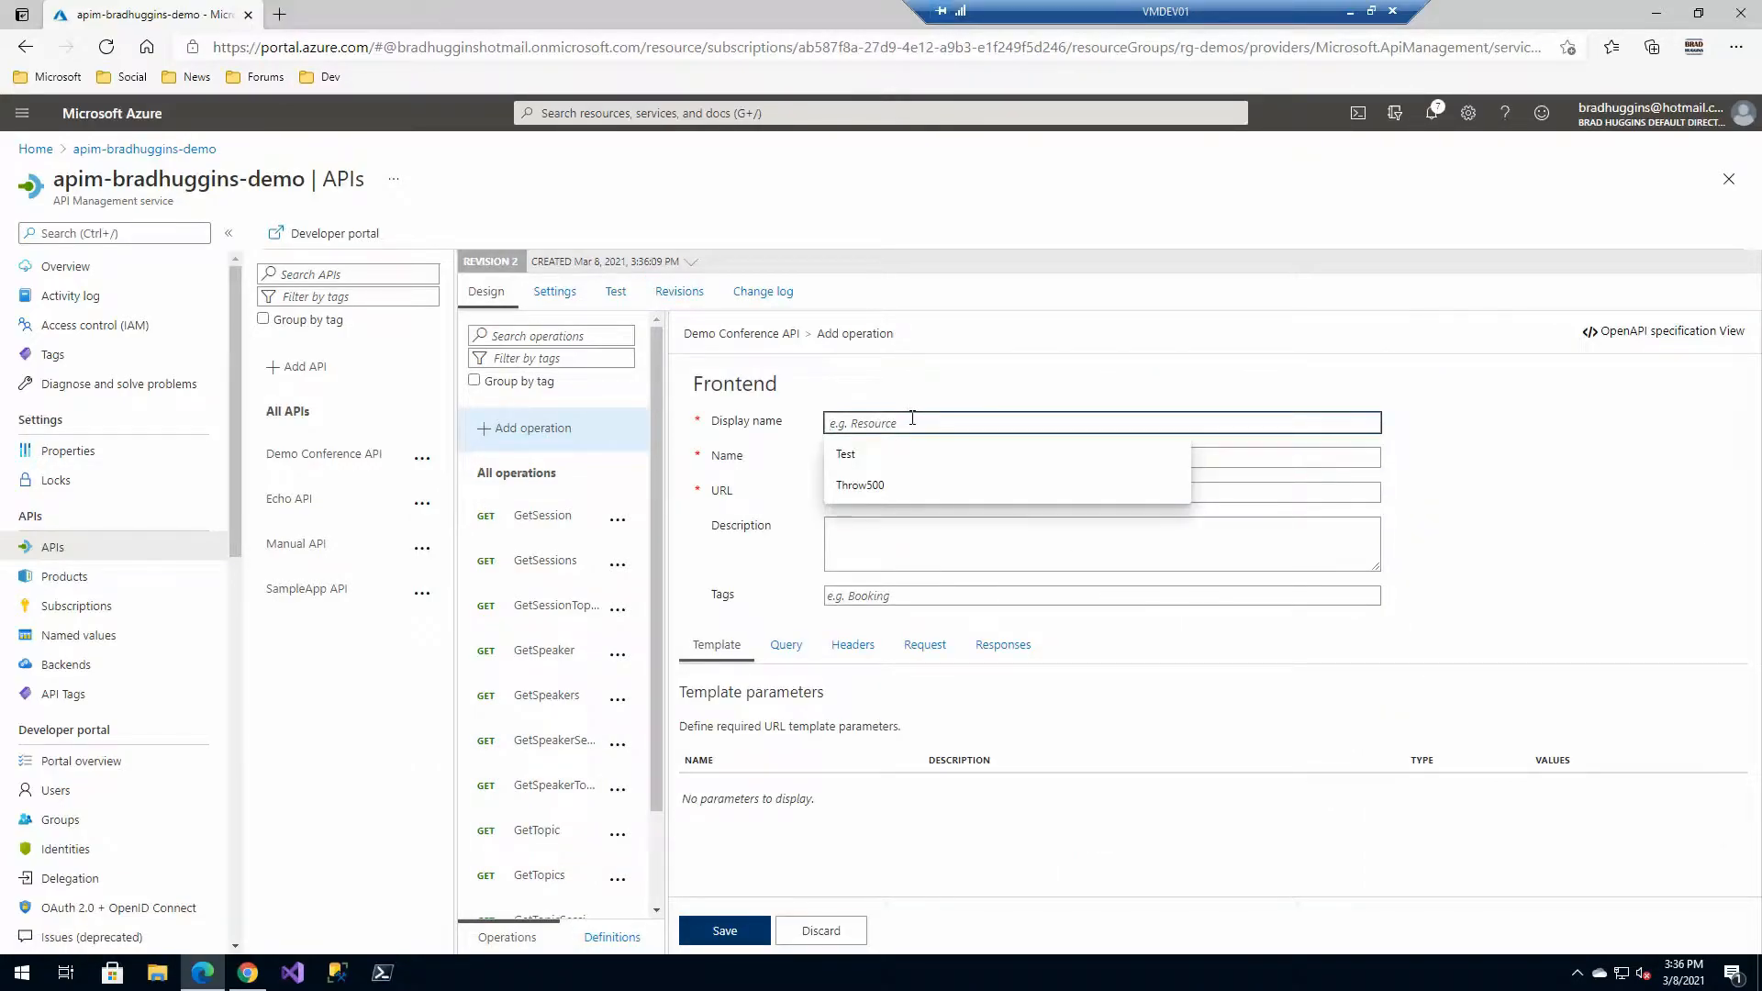
text(Get )
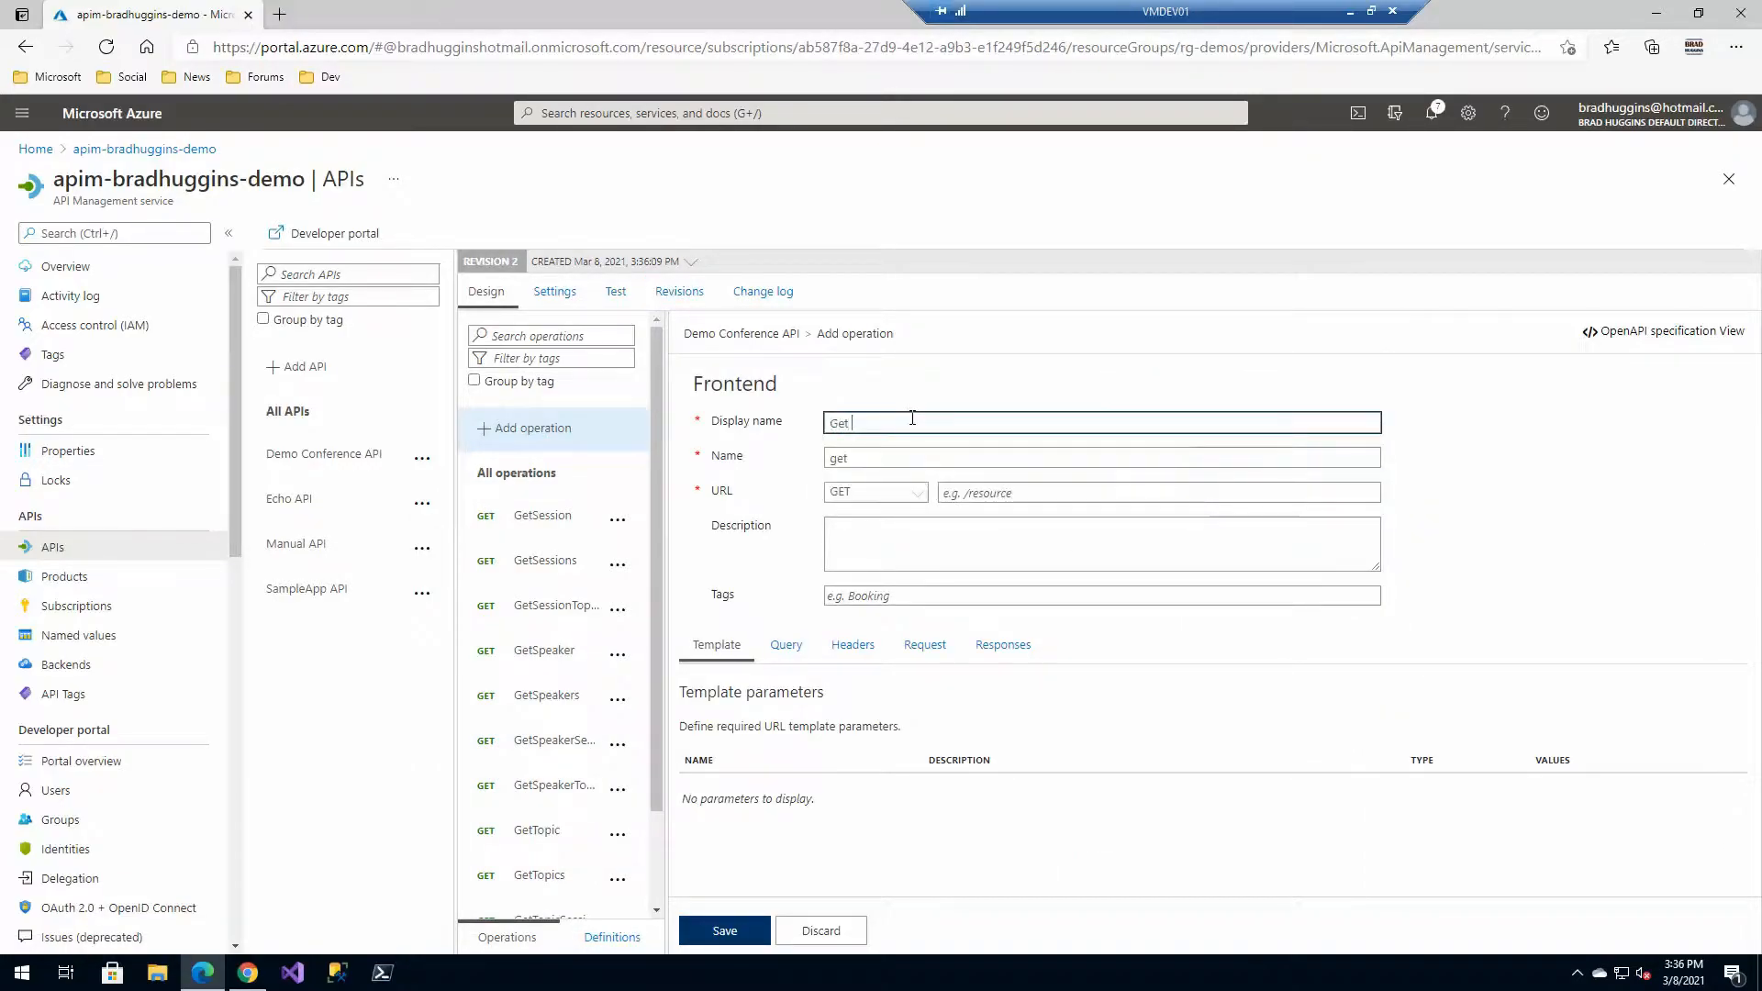
text(Top Speaker)
click(982, 492)
text(/gettopspeaker)
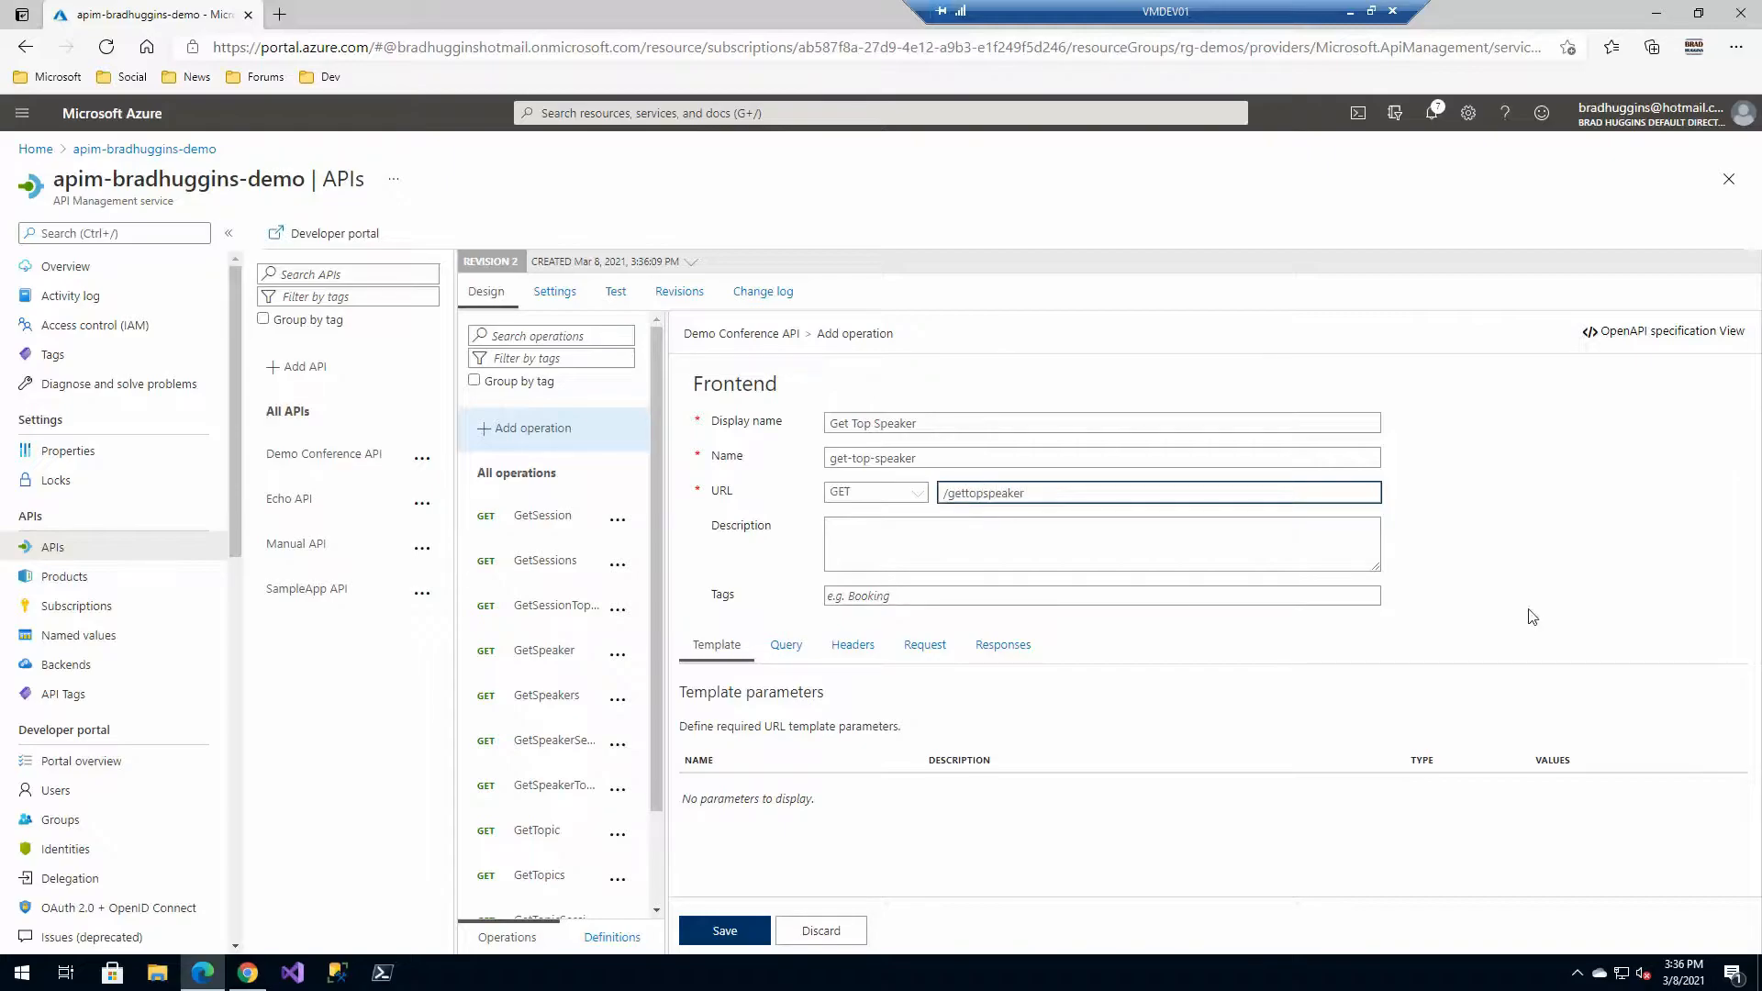
Define a 200 OK response for the new operation with an application/json representation.
click(1006, 646)
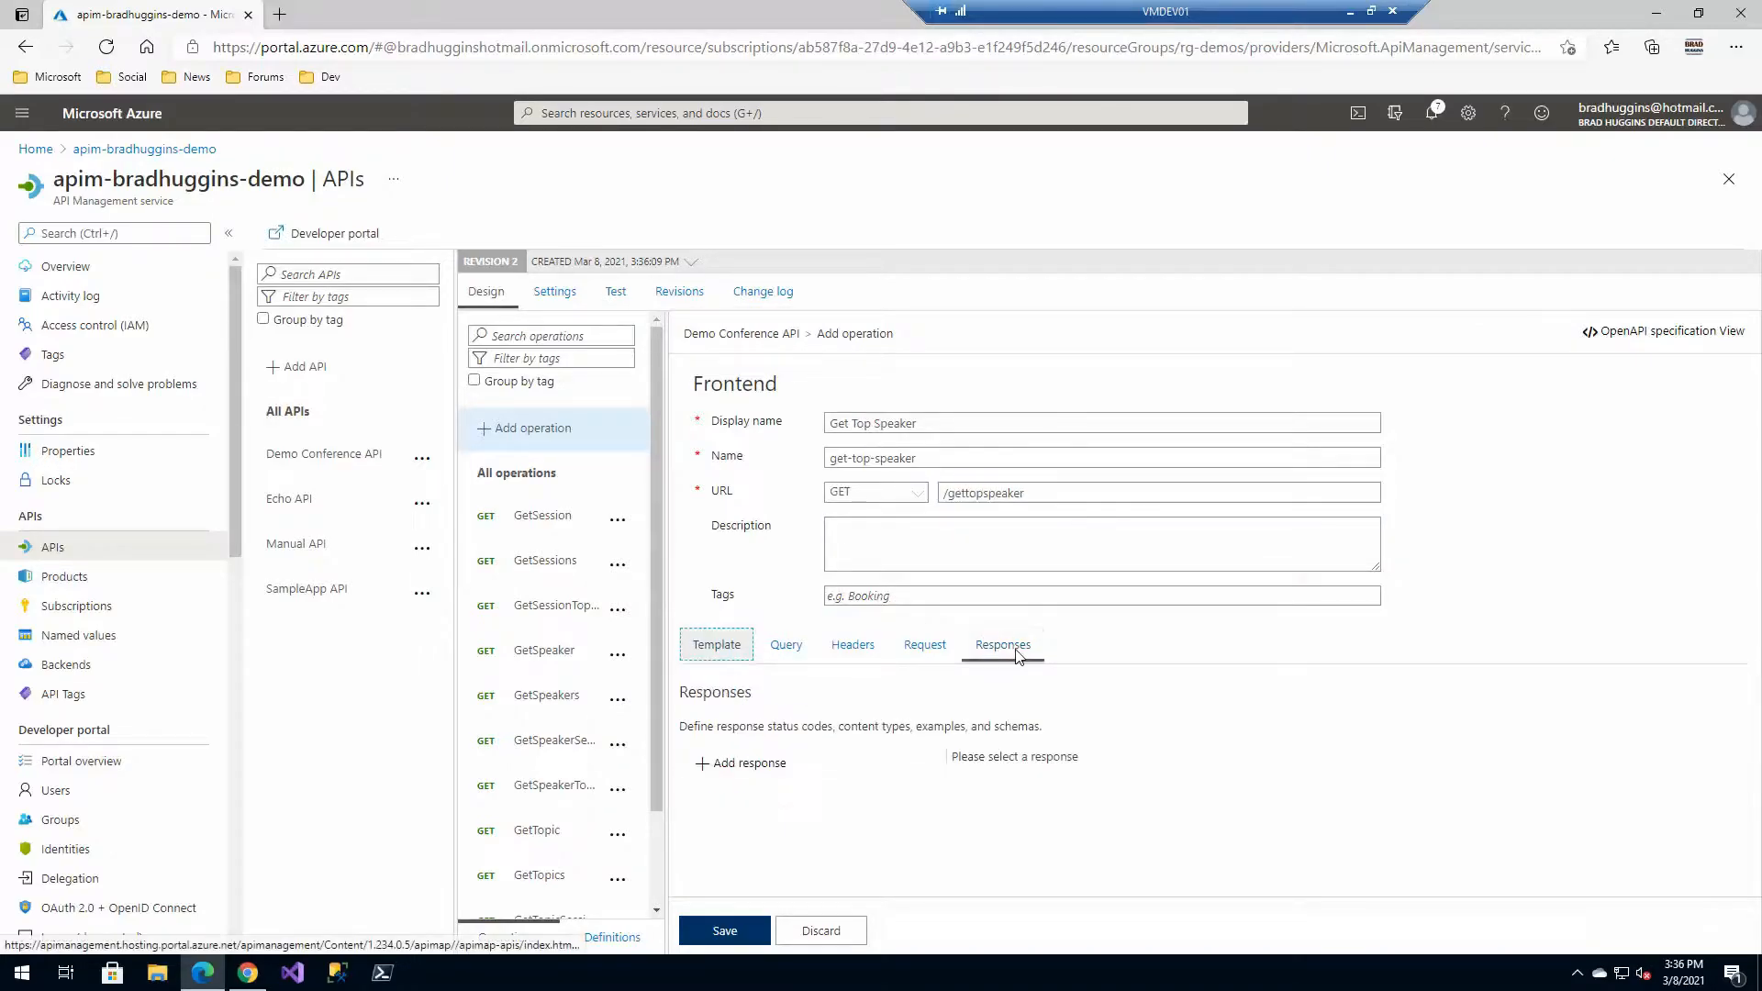
click(745, 769)
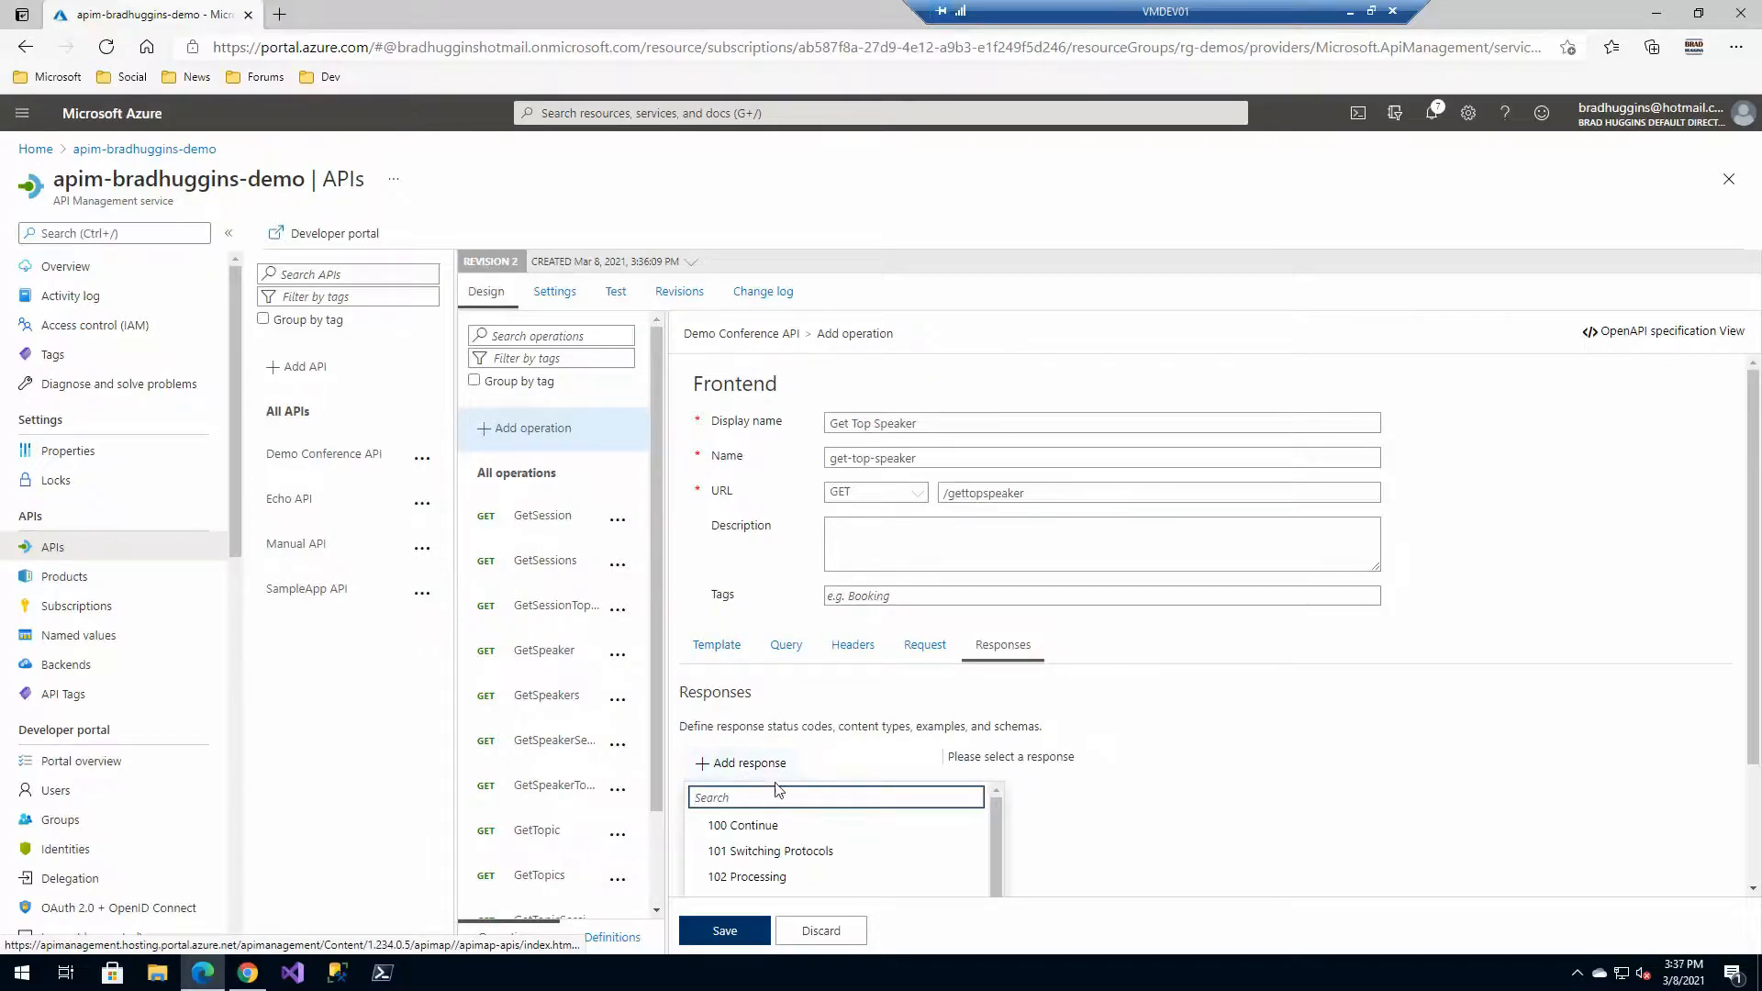
scroll(796, 783, down, 1)
click(733, 864)
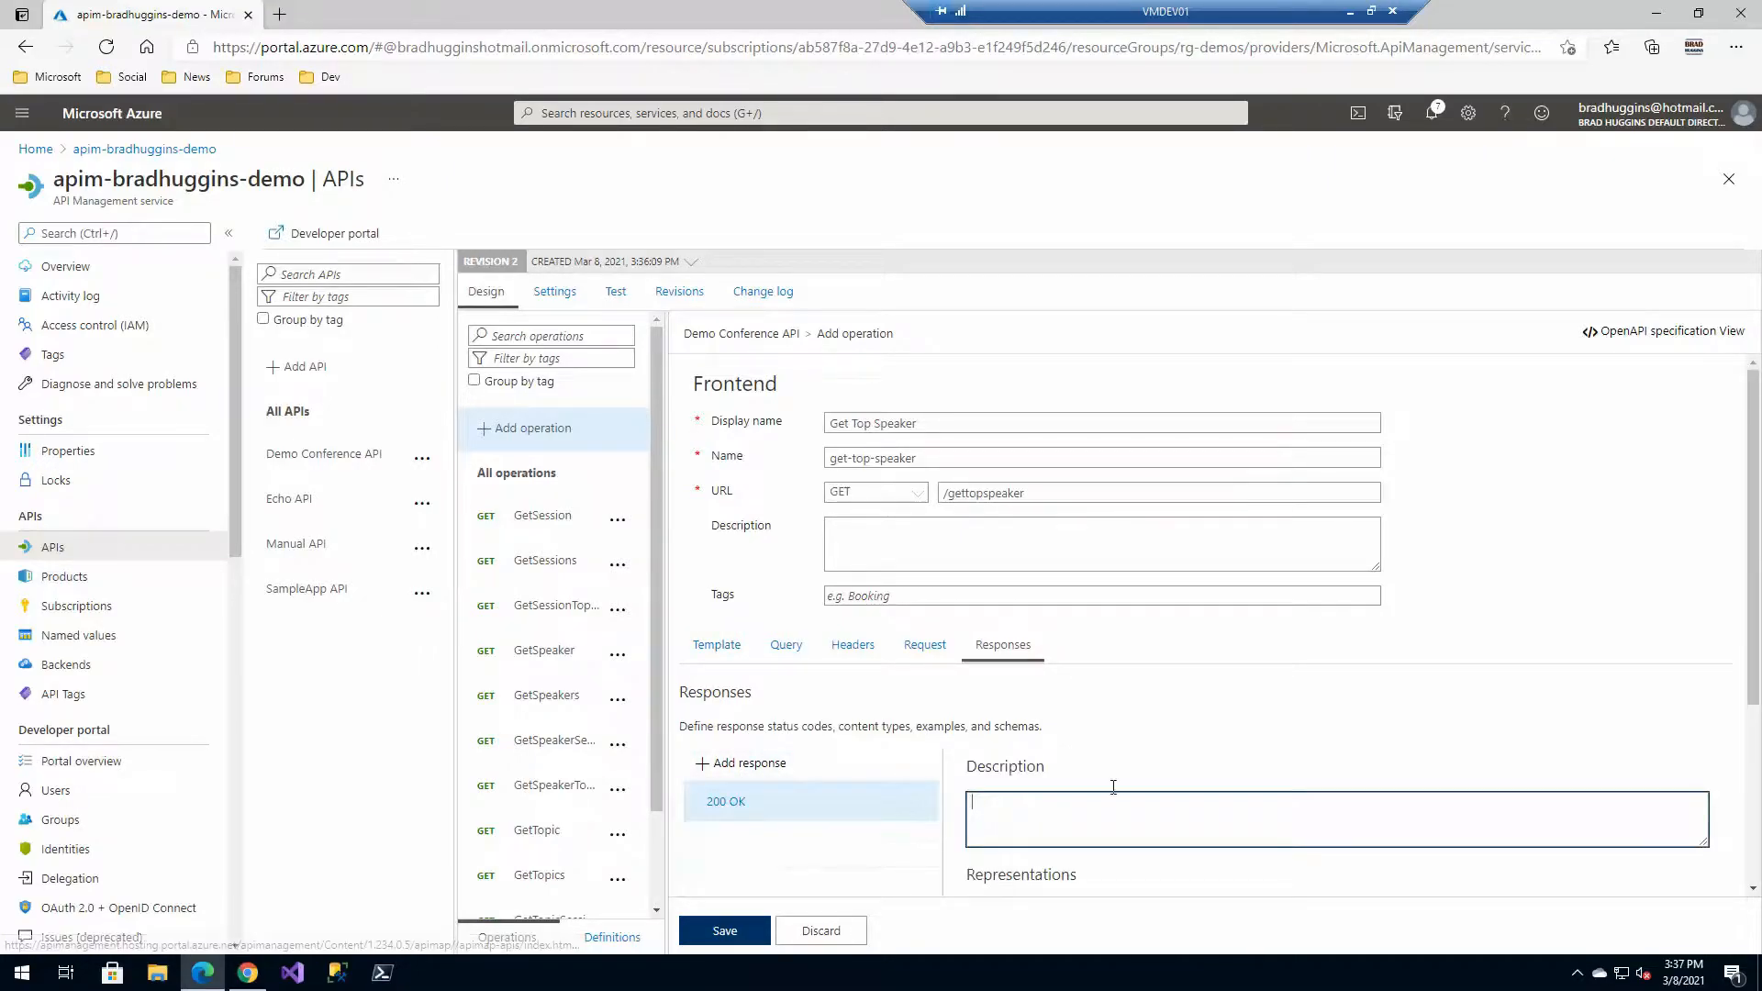
scroll(1141, 748, down, 3)
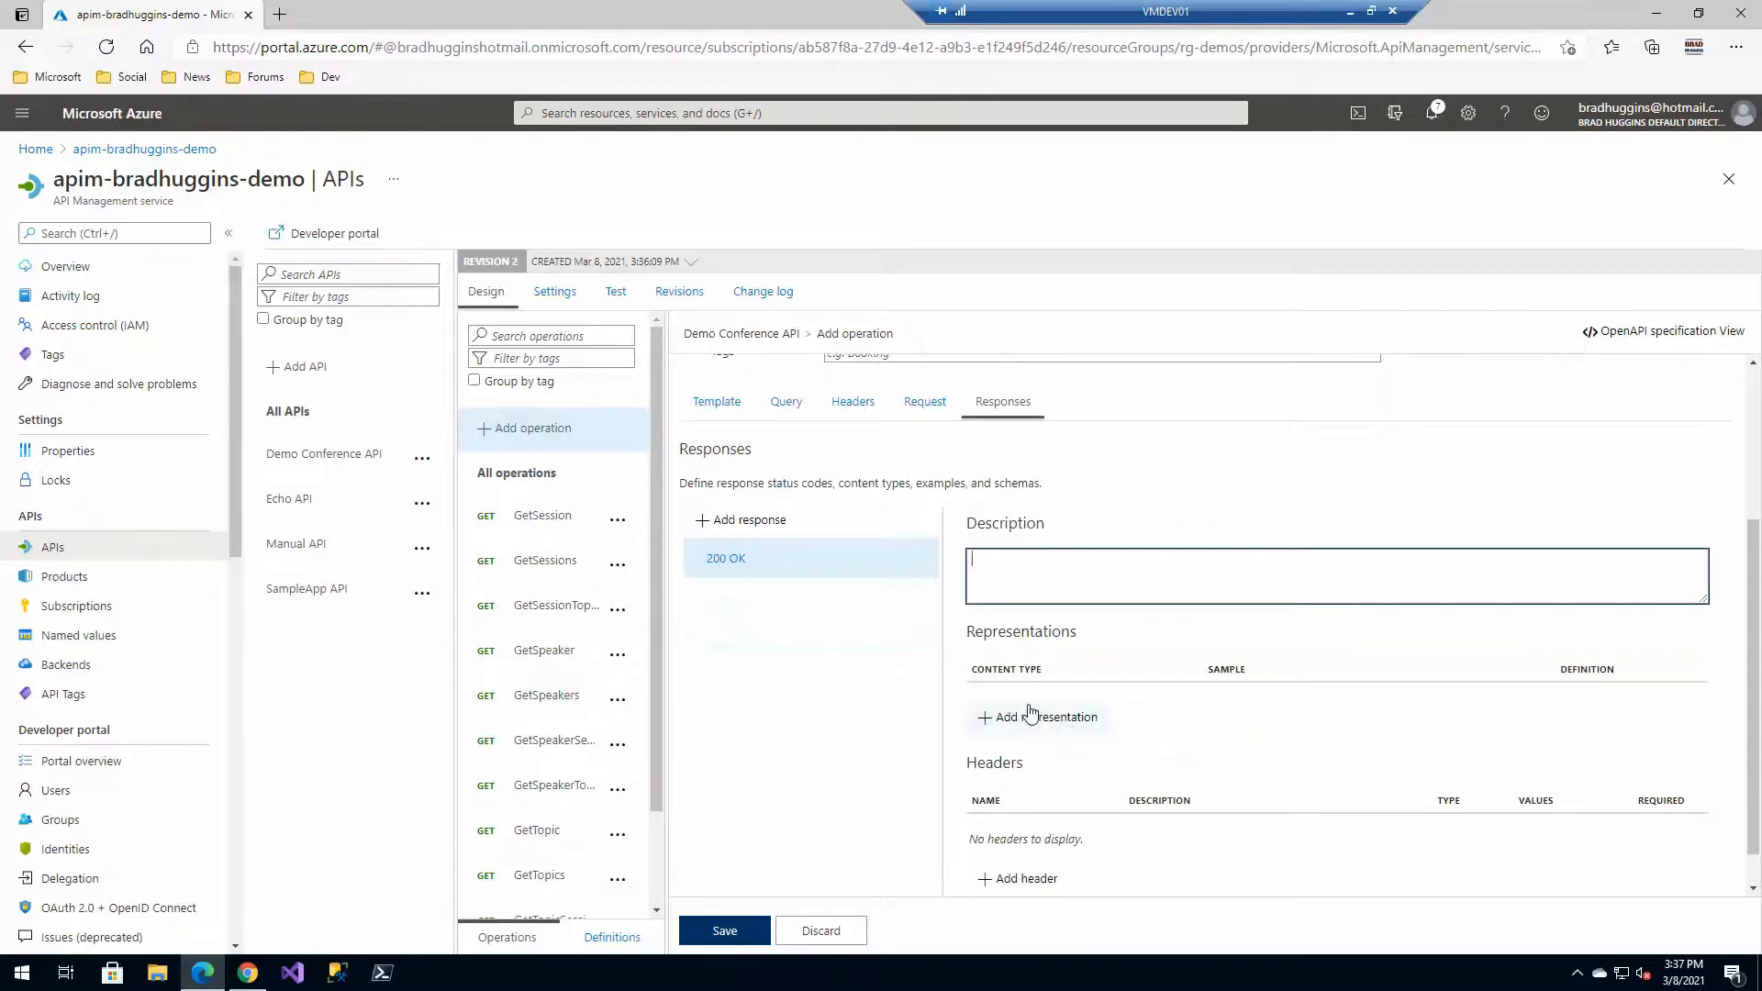
click(1029, 722)
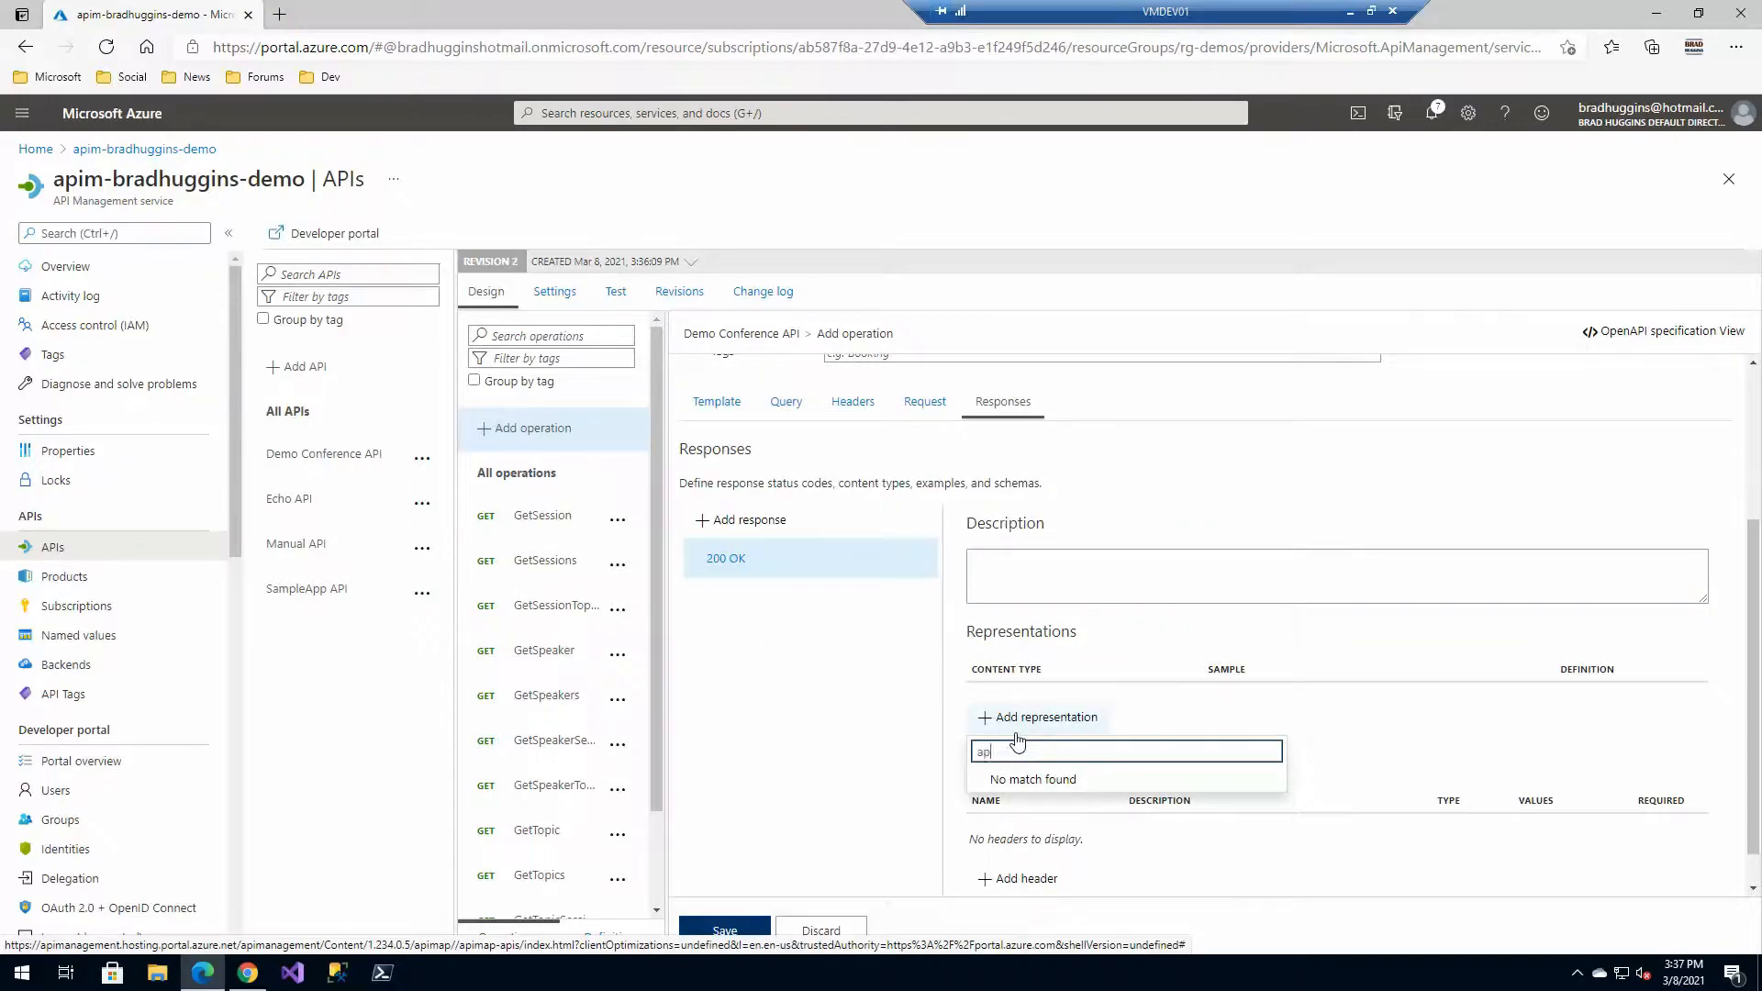
text(application/json)
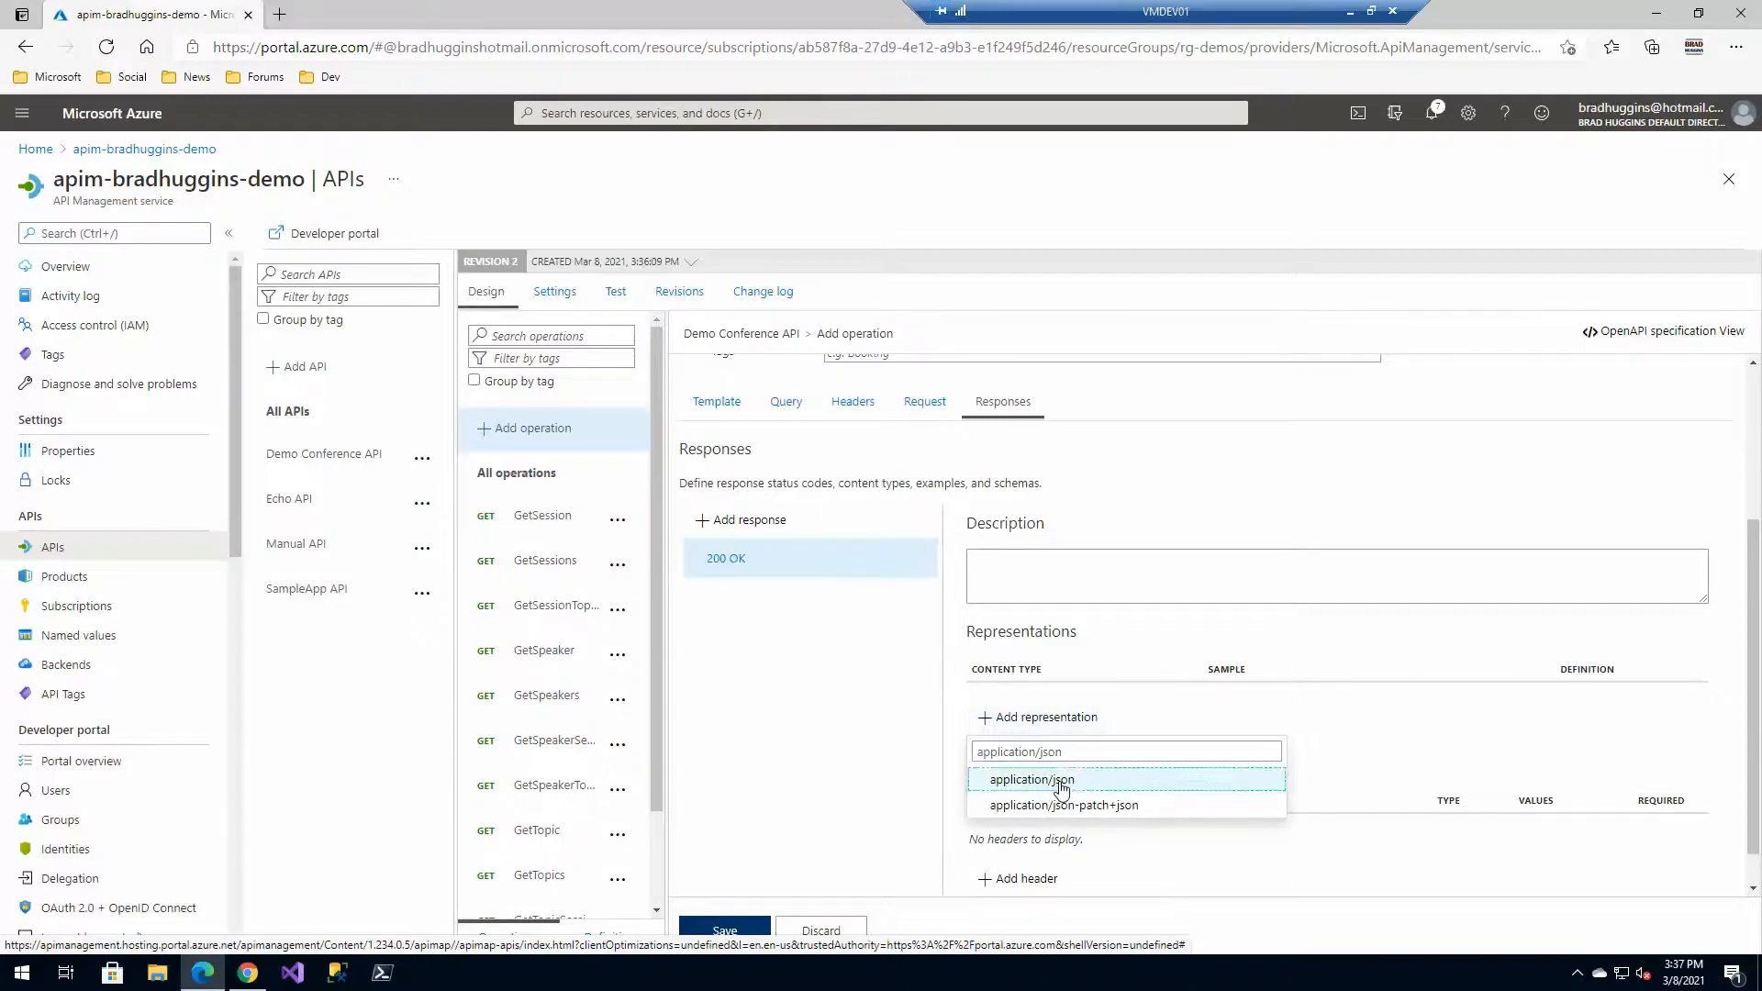
click(1062, 780)
Enter a sample JSON object with a "name" property holding a first name for the representation, and save the operation.
click(1275, 699)
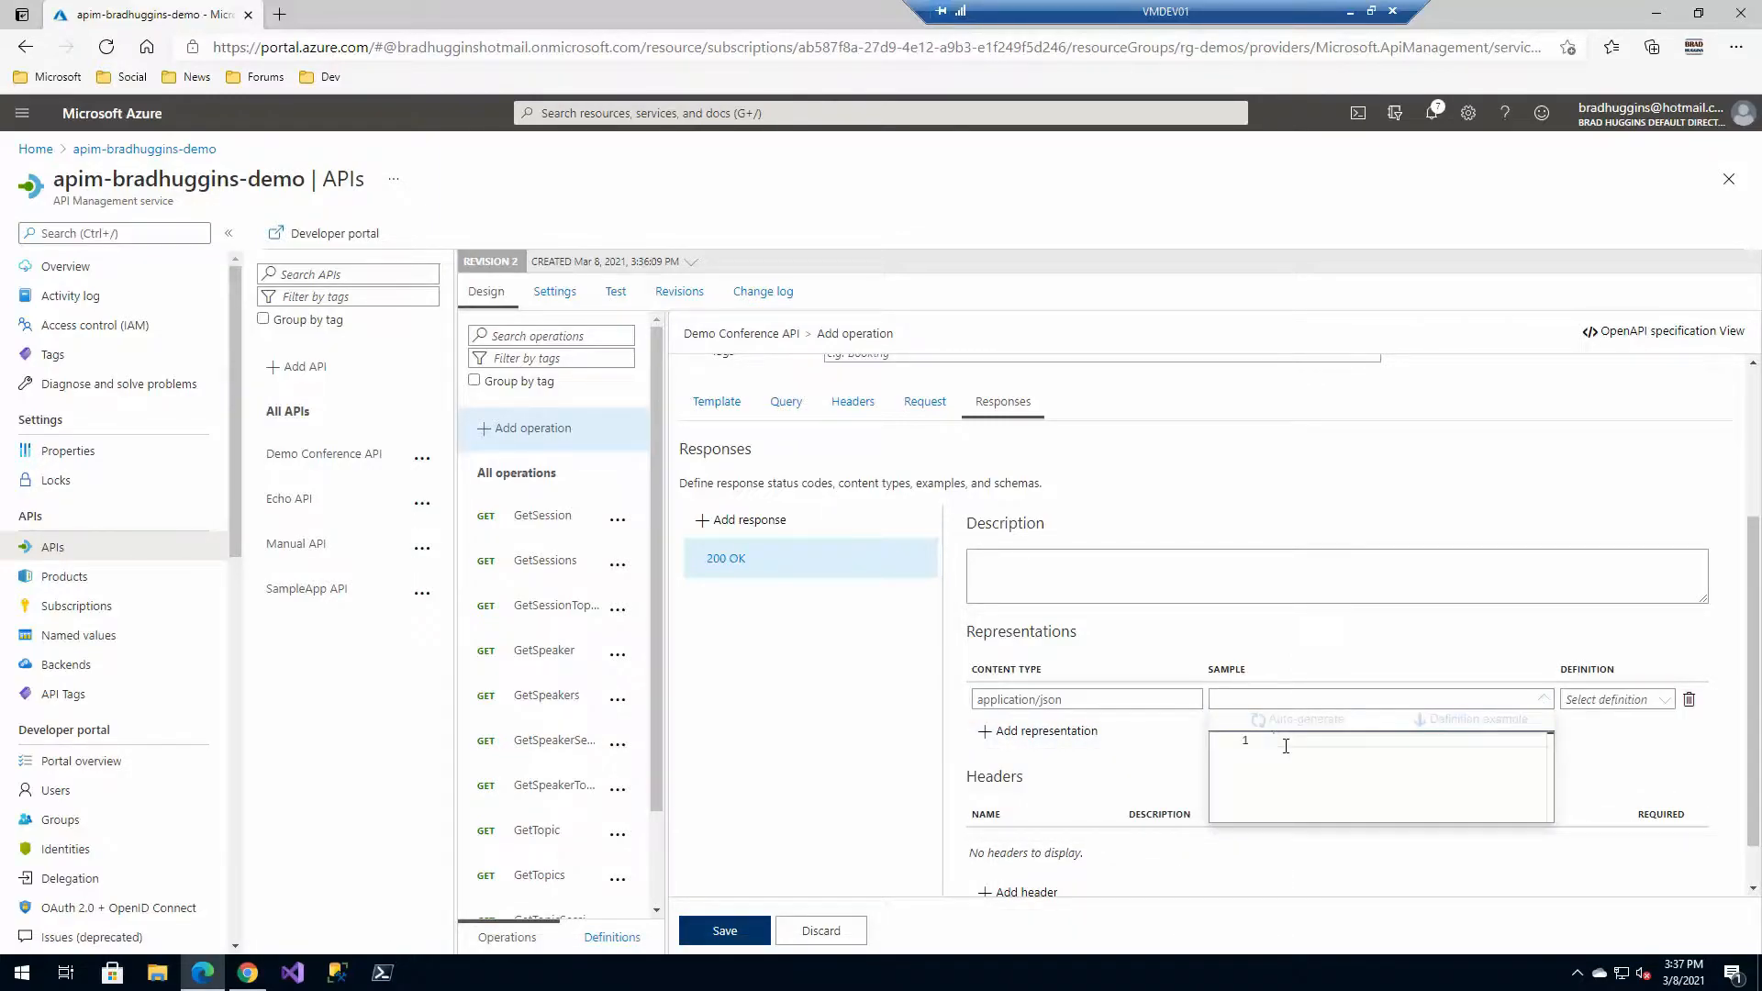
text("name" : "Brad")
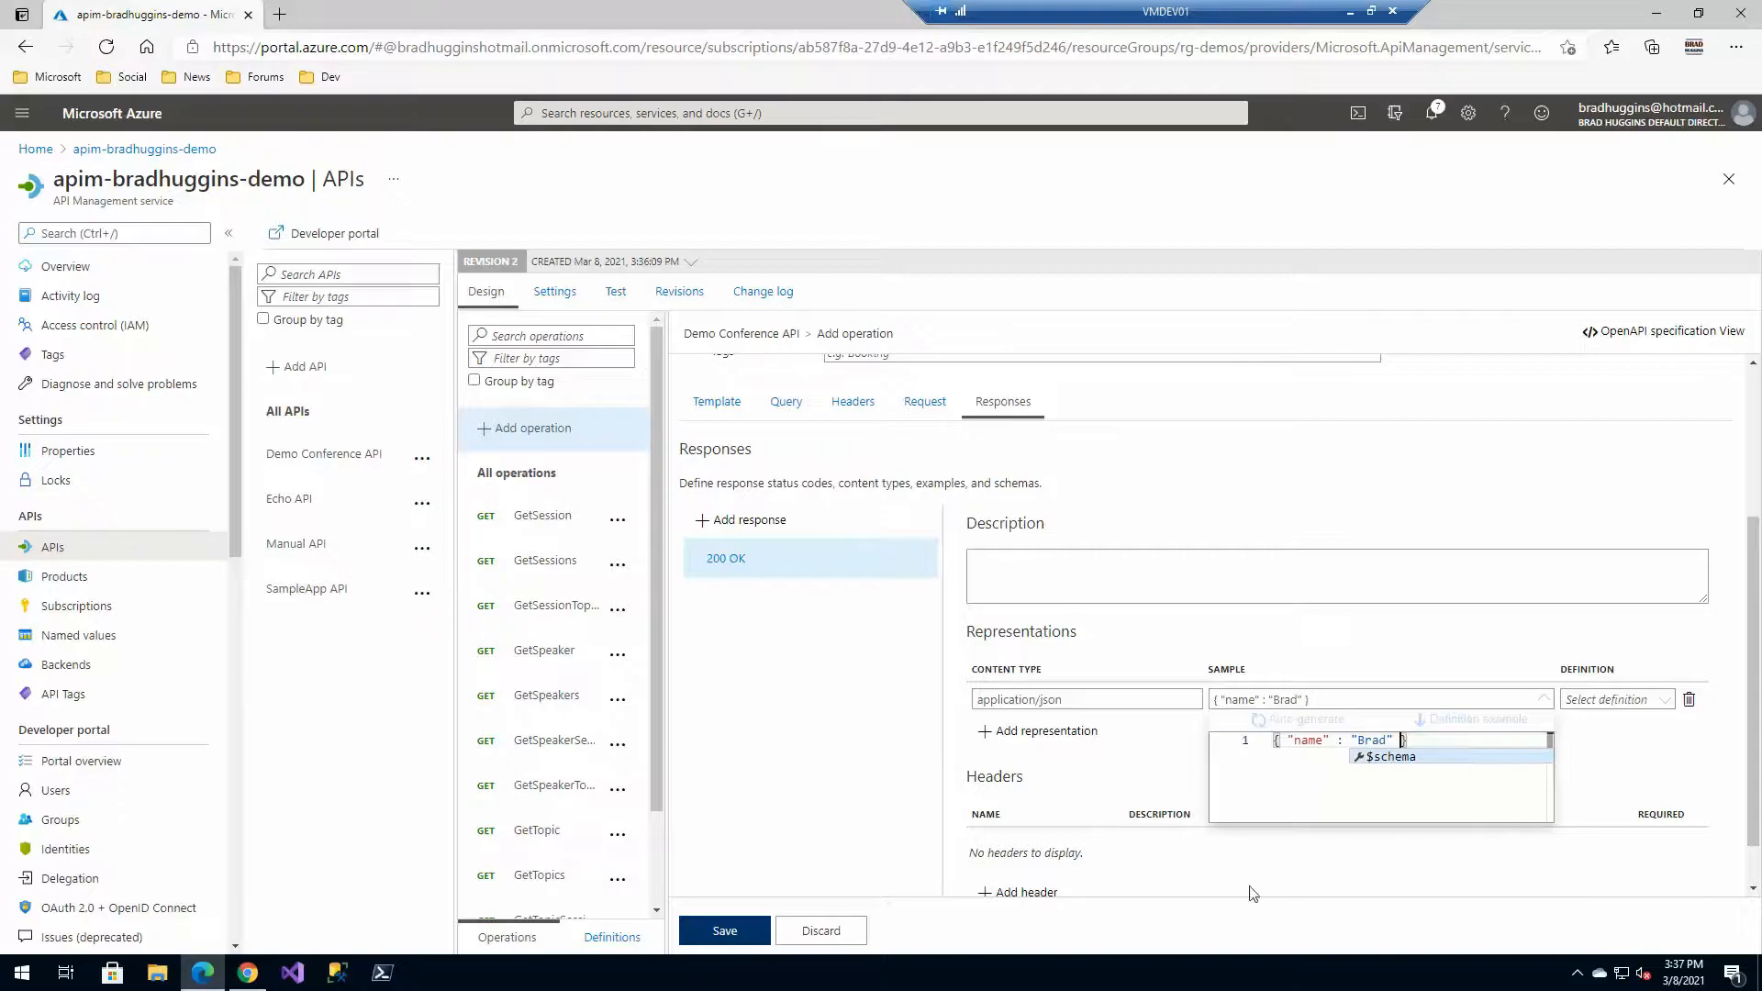
click(870, 833)
click(746, 930)
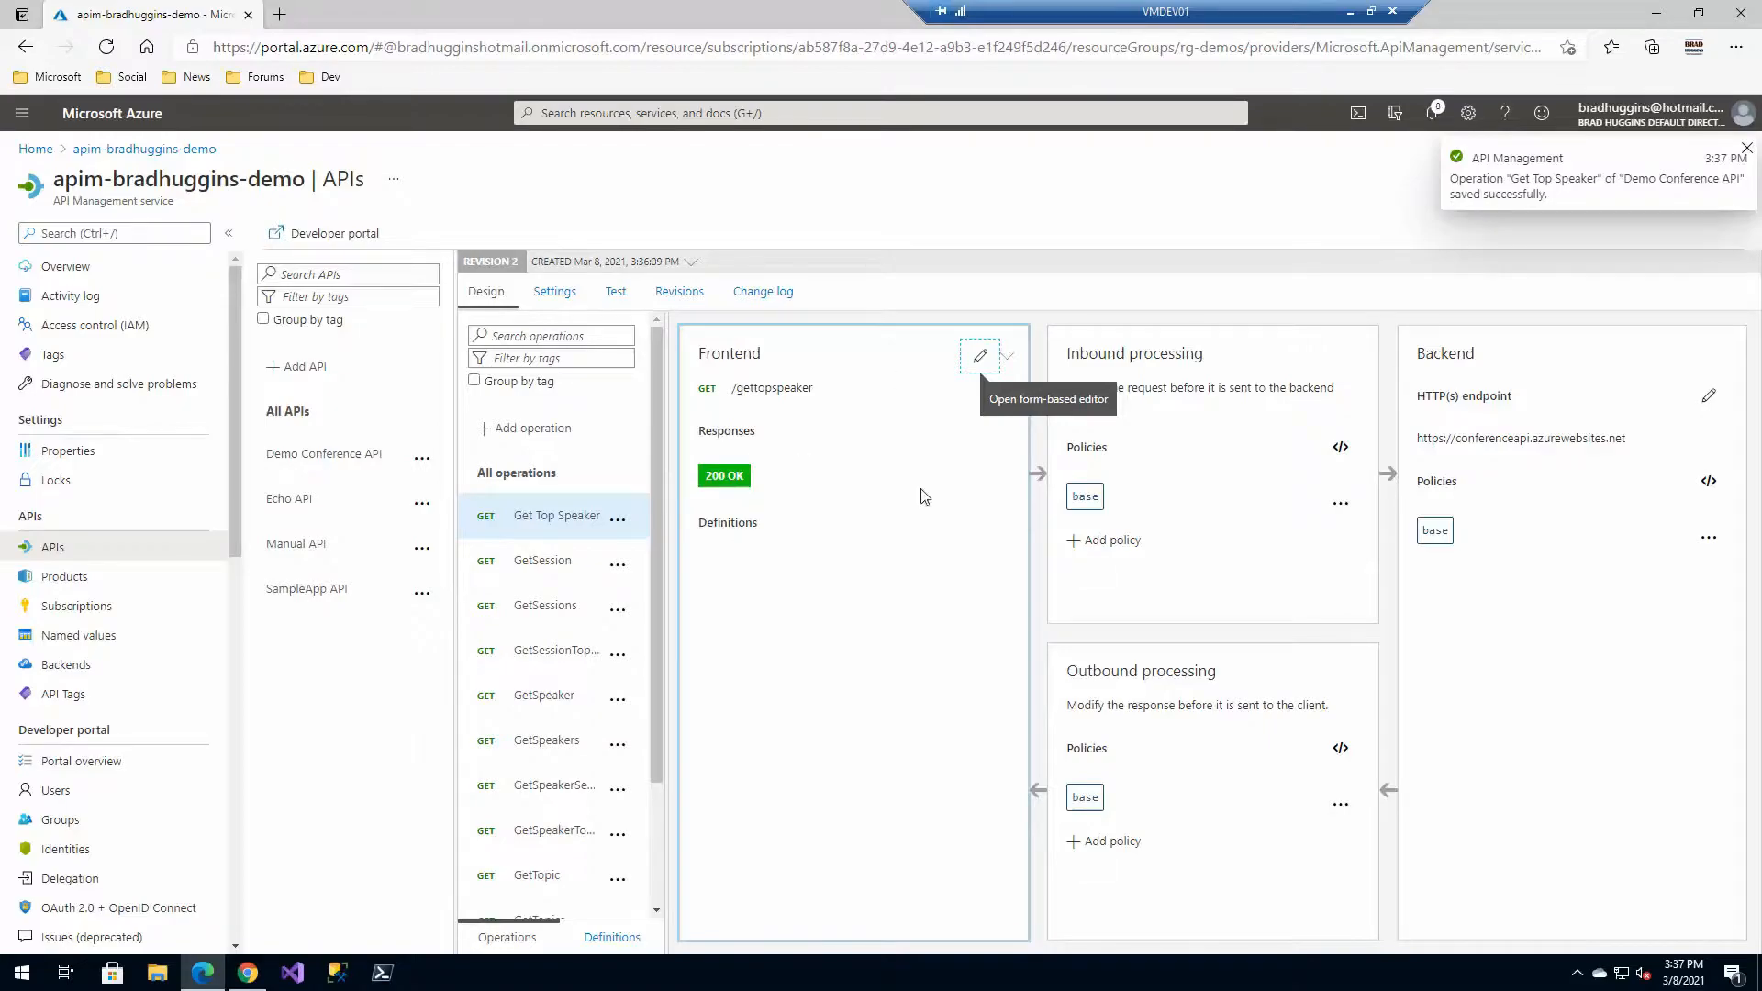
Add a mock-response inbound policy to Get Top Speaker that returns "200 OK, application/json", and save it.
click(1125, 541)
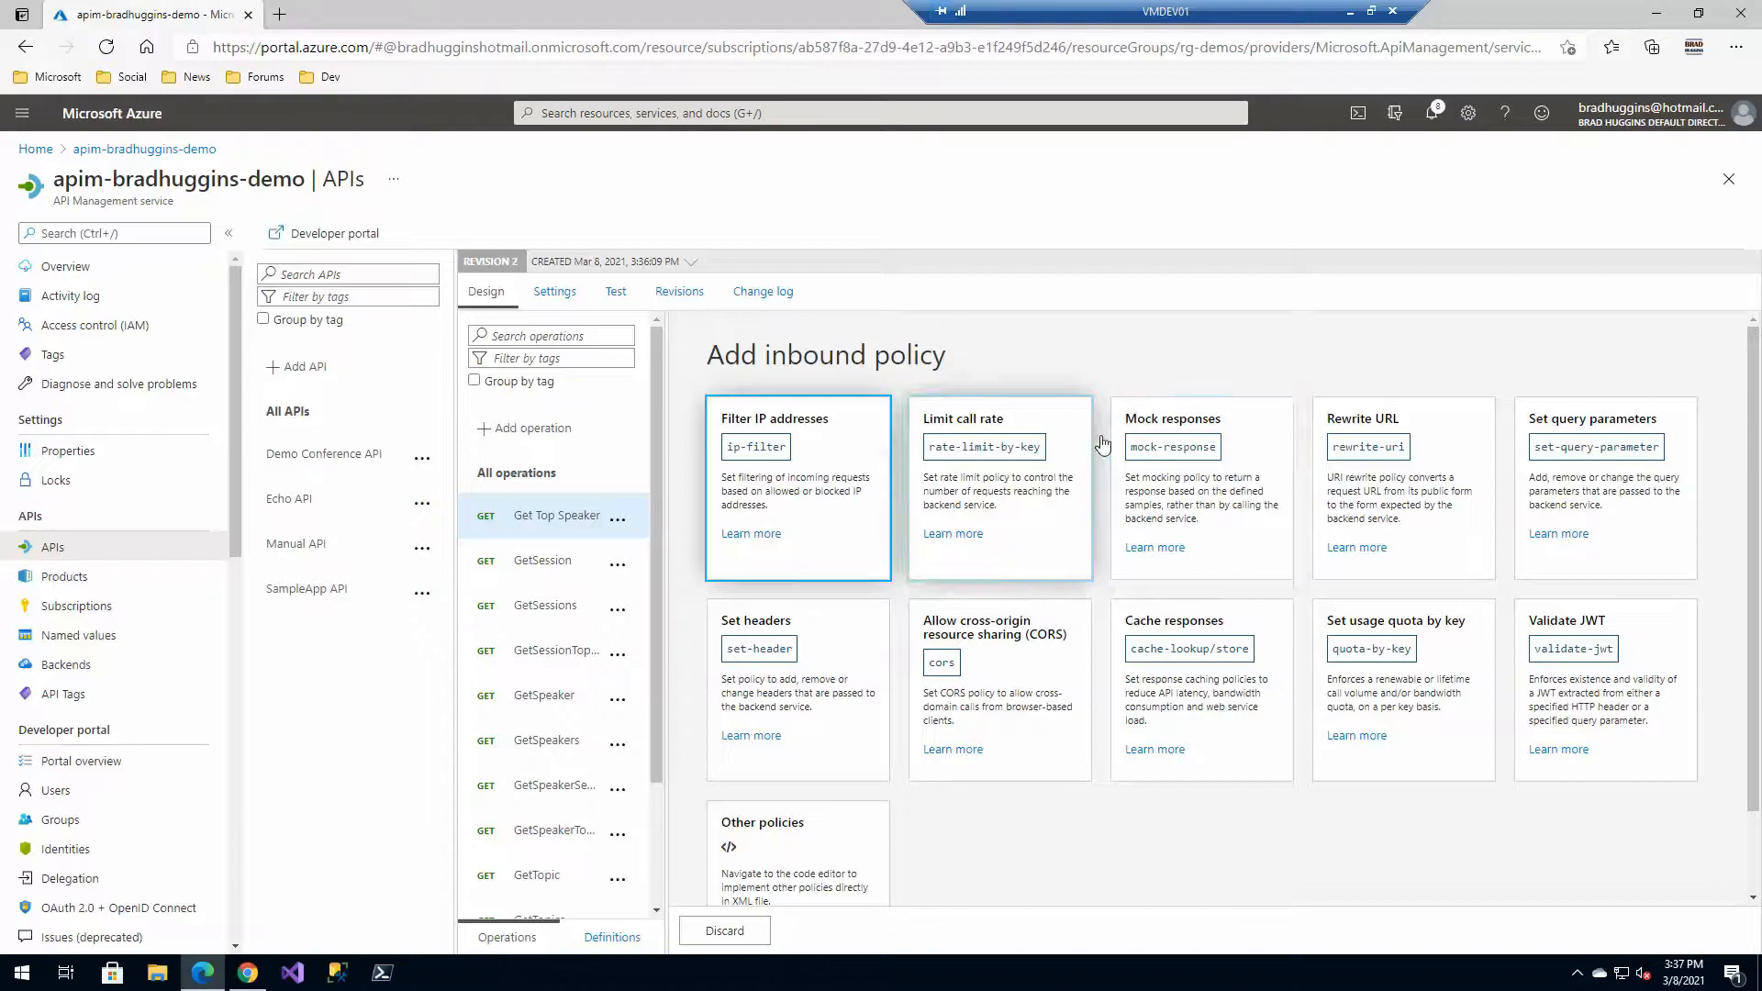
click(1184, 488)
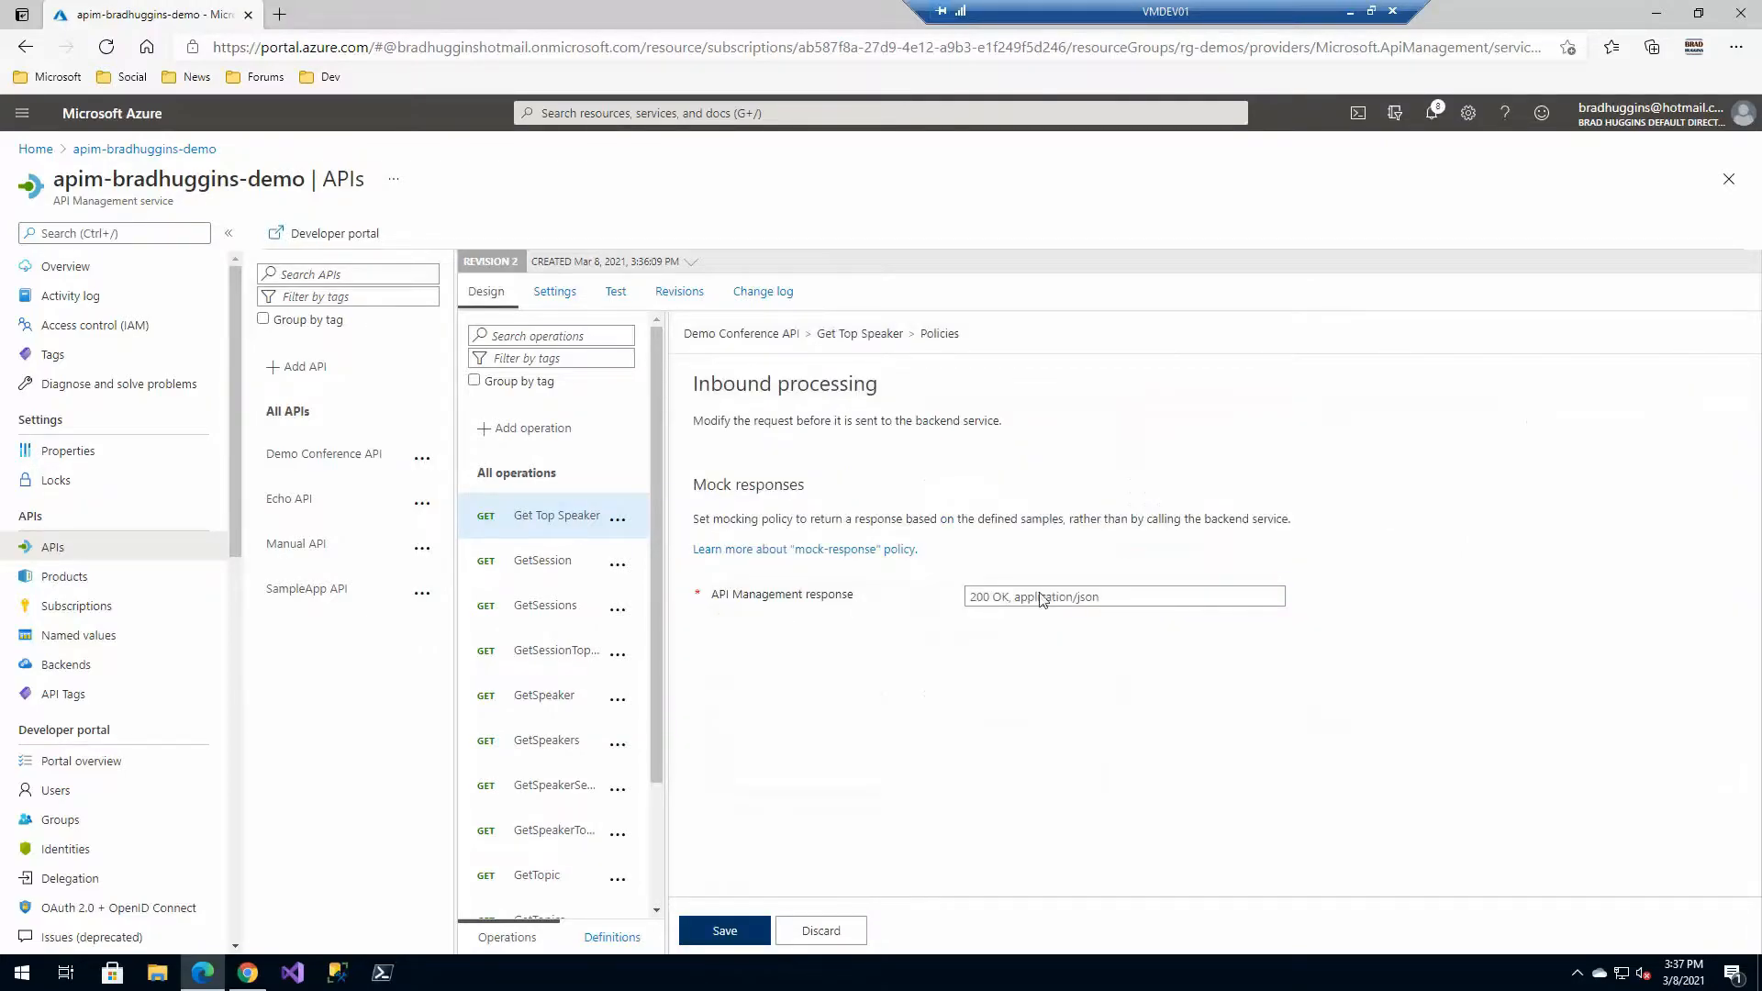
click(1107, 594)
click(1116, 595)
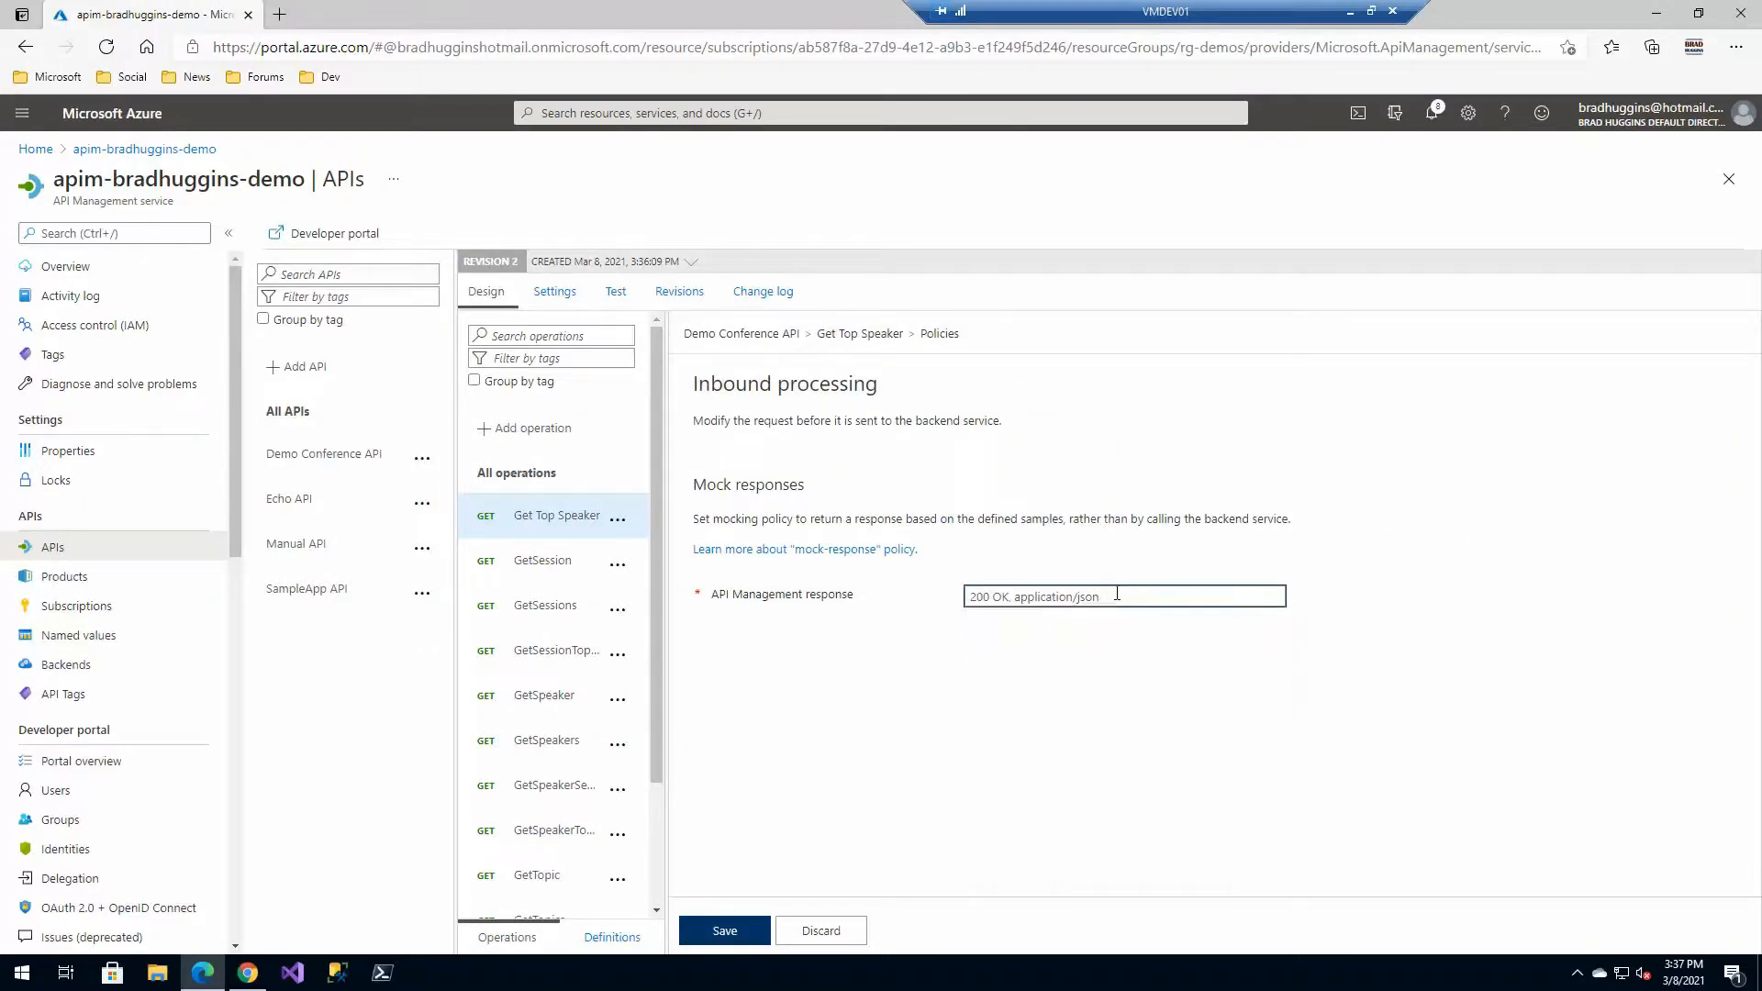
click(1109, 594)
click(1092, 597)
click(1101, 597)
click(1116, 661)
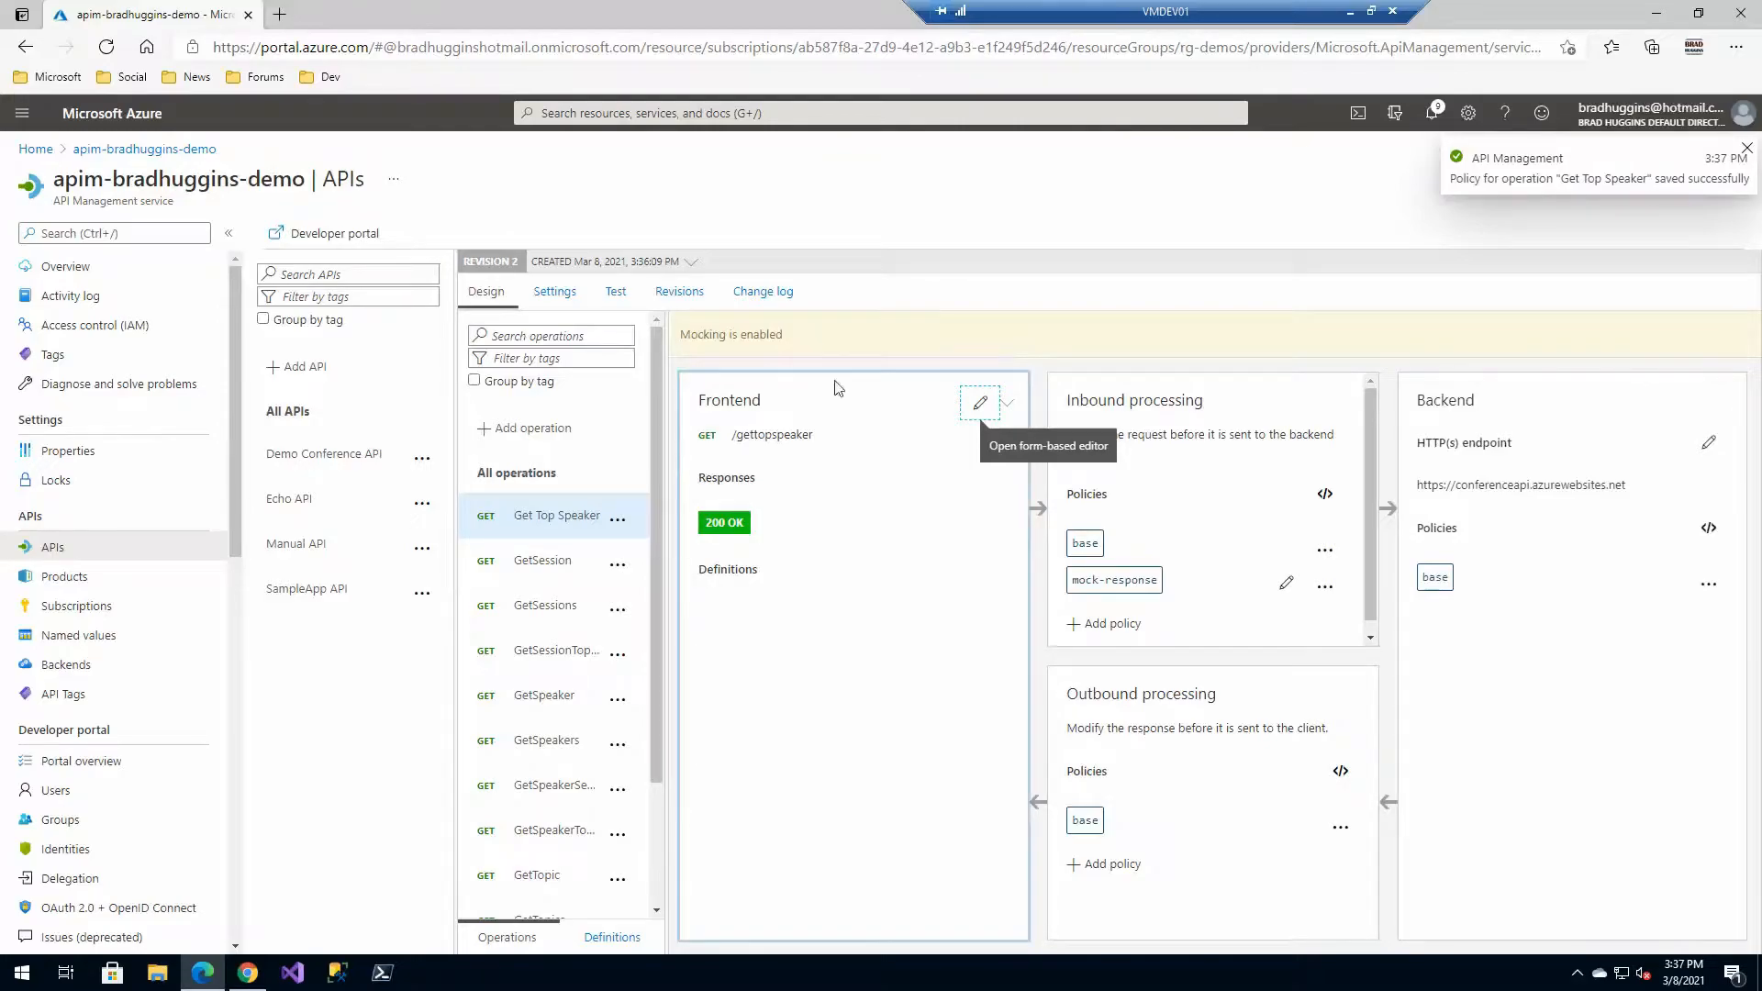
Send a test request to Get Top Speaker under the Example Product scope, bypassing the CORS proxy, and examine the response body.
click(615, 292)
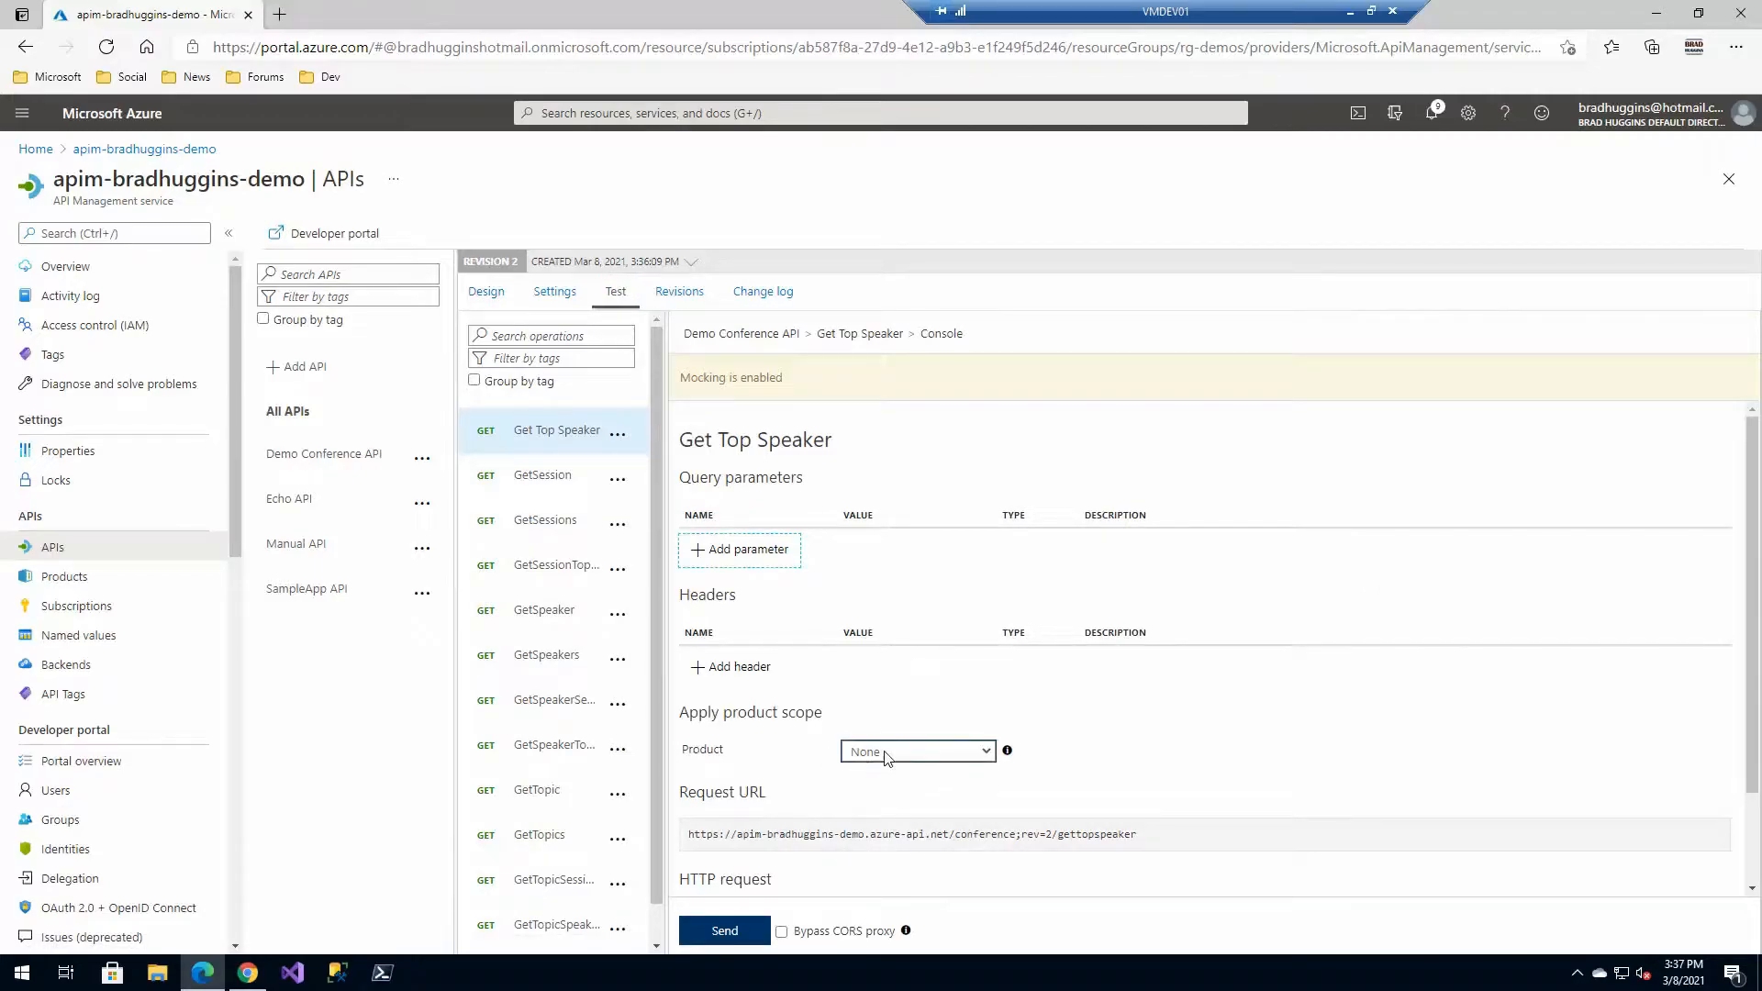
click(881, 757)
click(888, 811)
scroll(826, 872, down, 1)
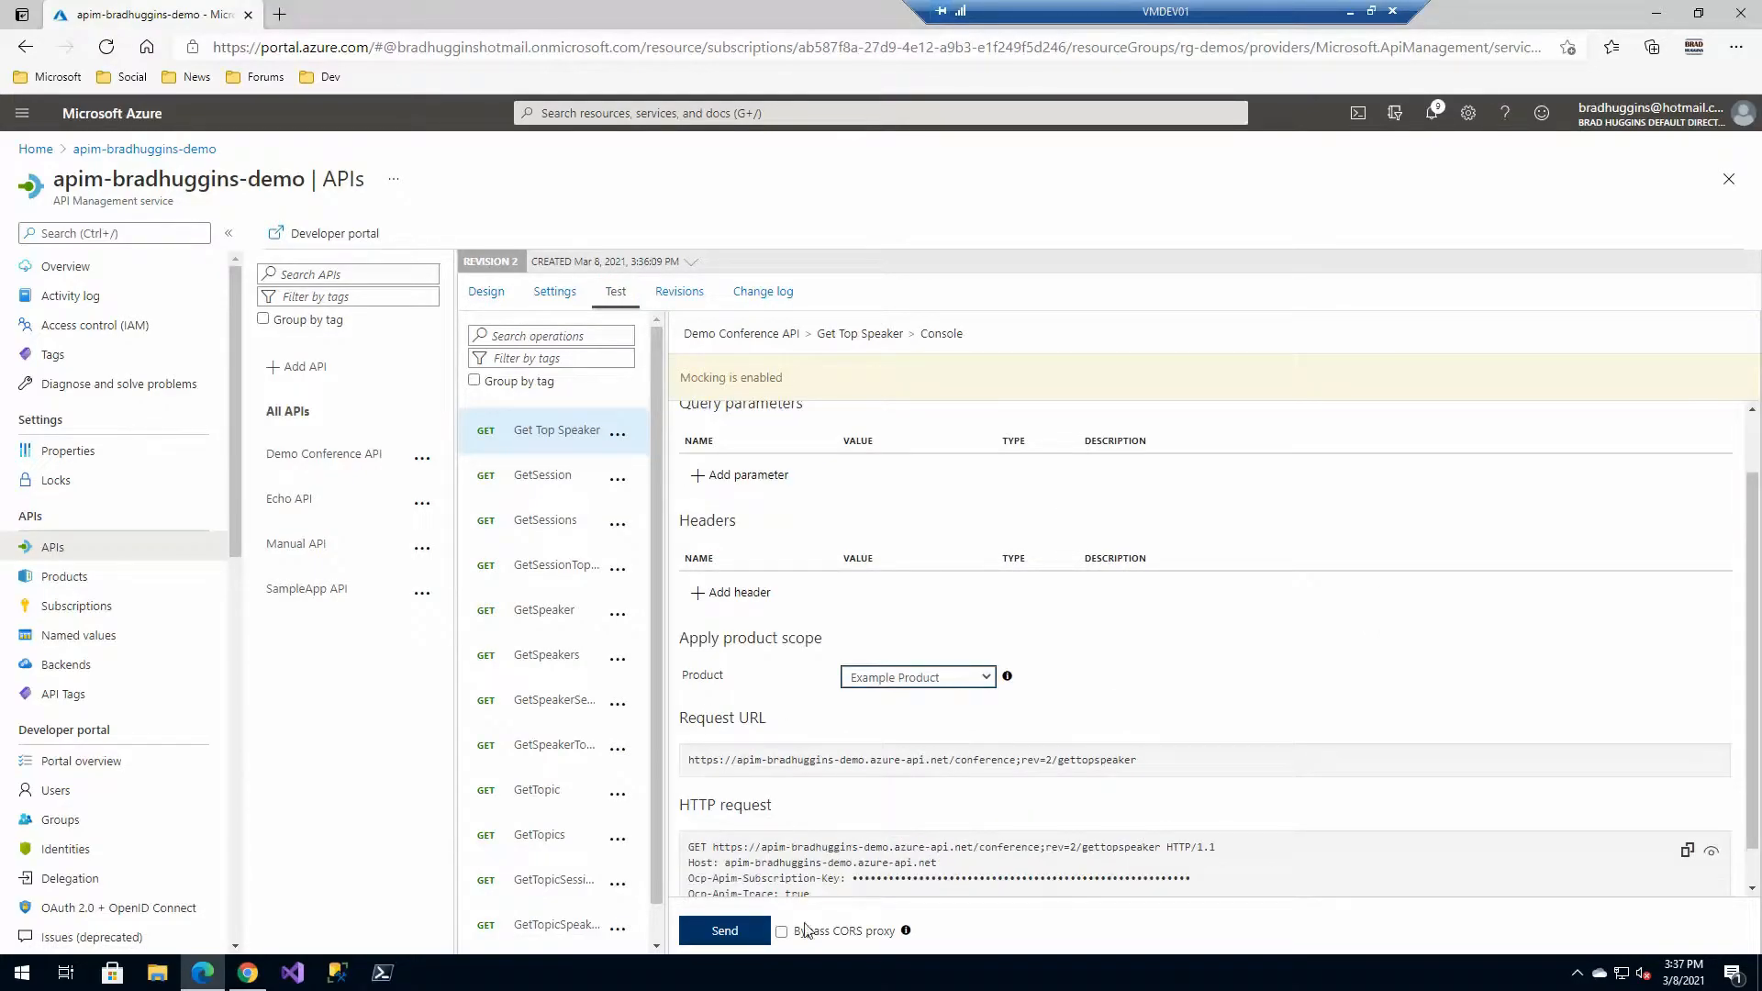
click(745, 929)
drag(714, 868, 674, 836)
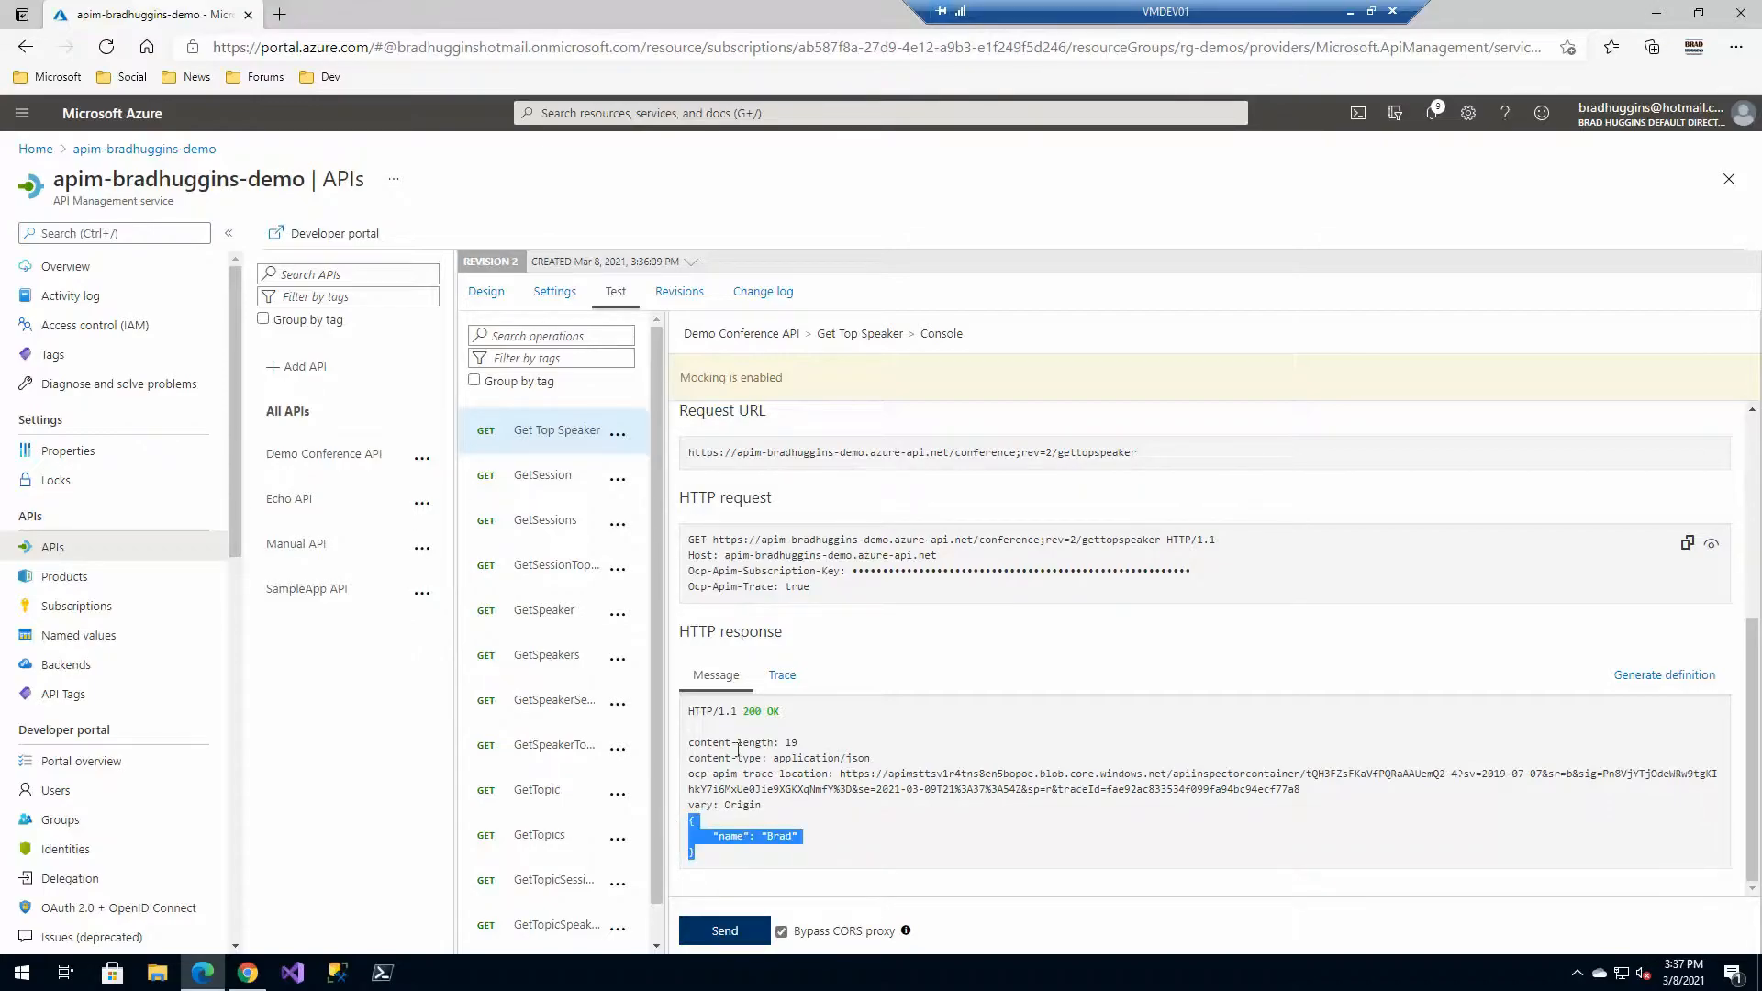
click(1037, 424)
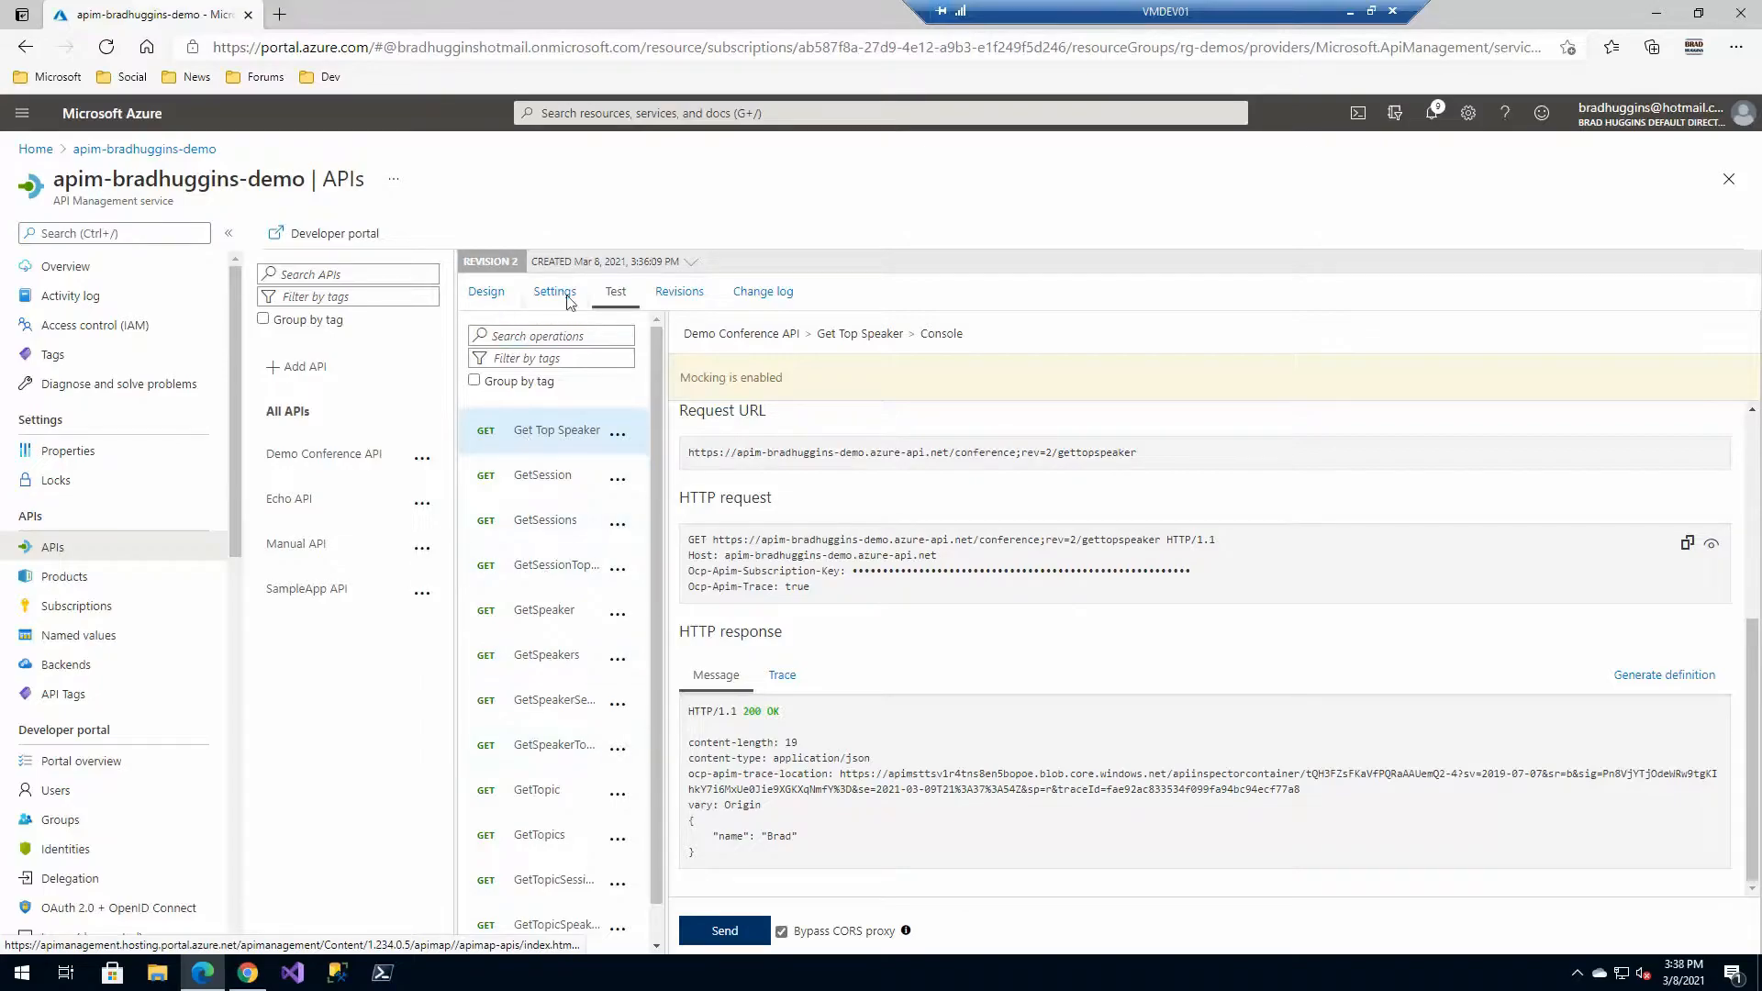
Compare revision 2's URL in the revisions list with the request URL in the Get Top Speaker test console.
click(679, 292)
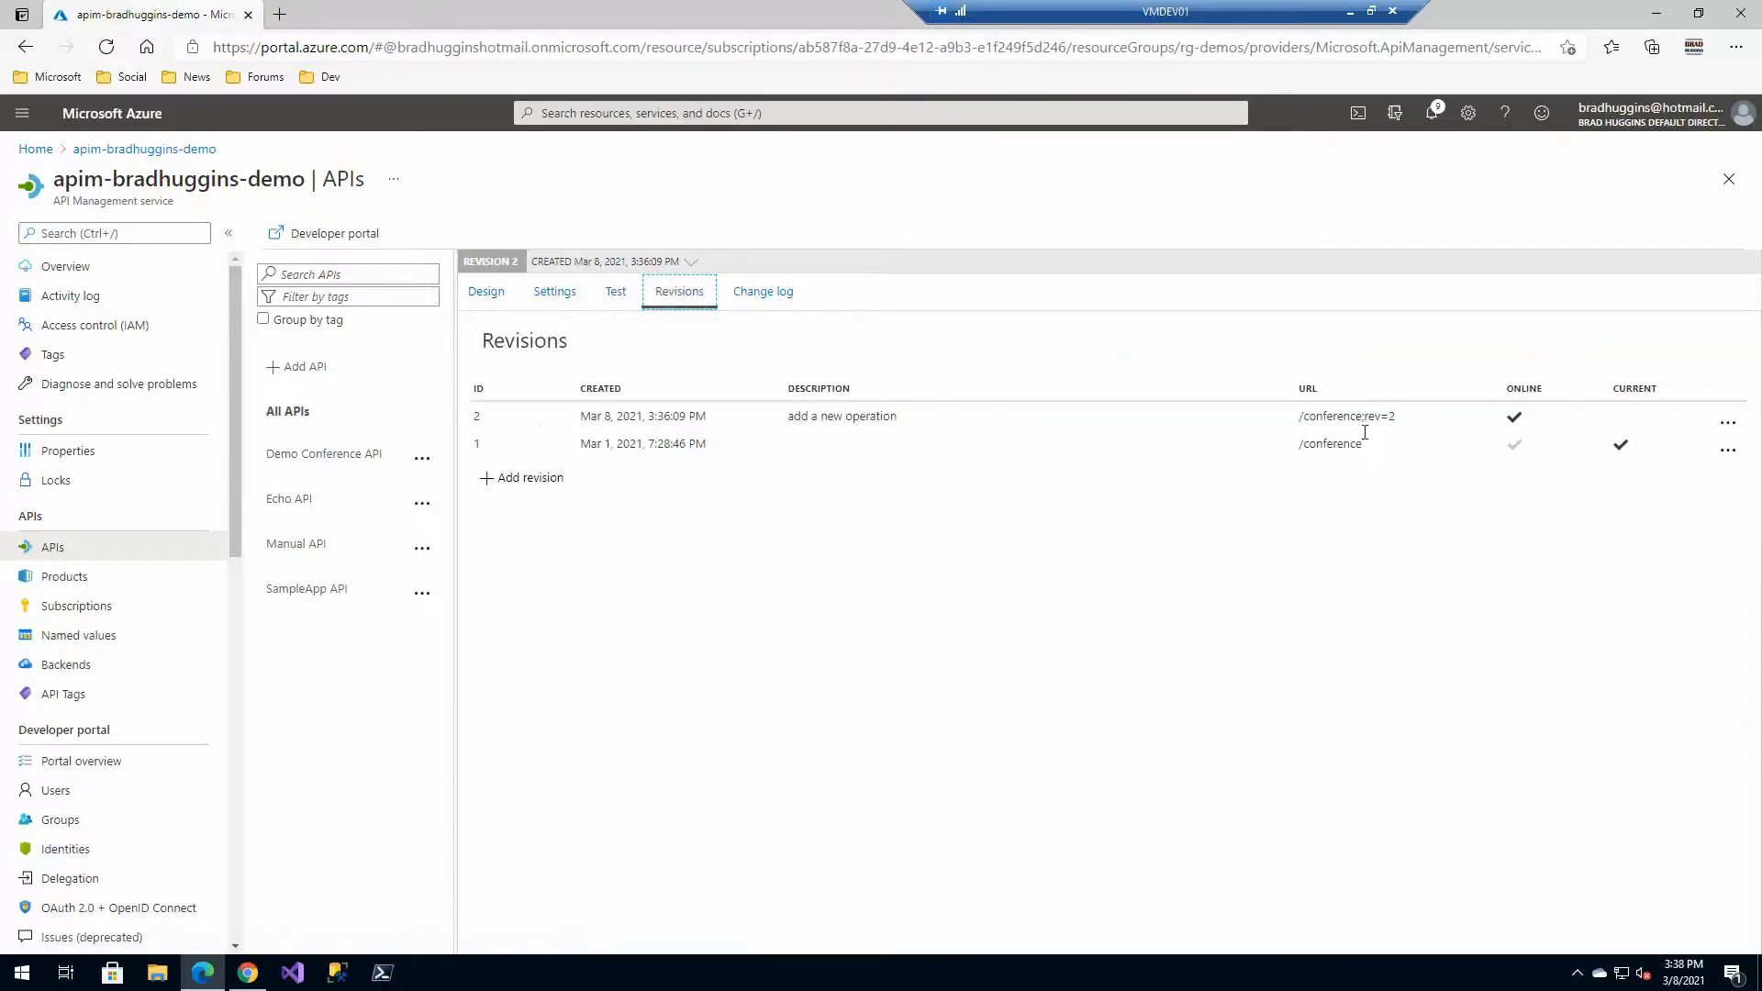
drag(1402, 421, 1302, 415)
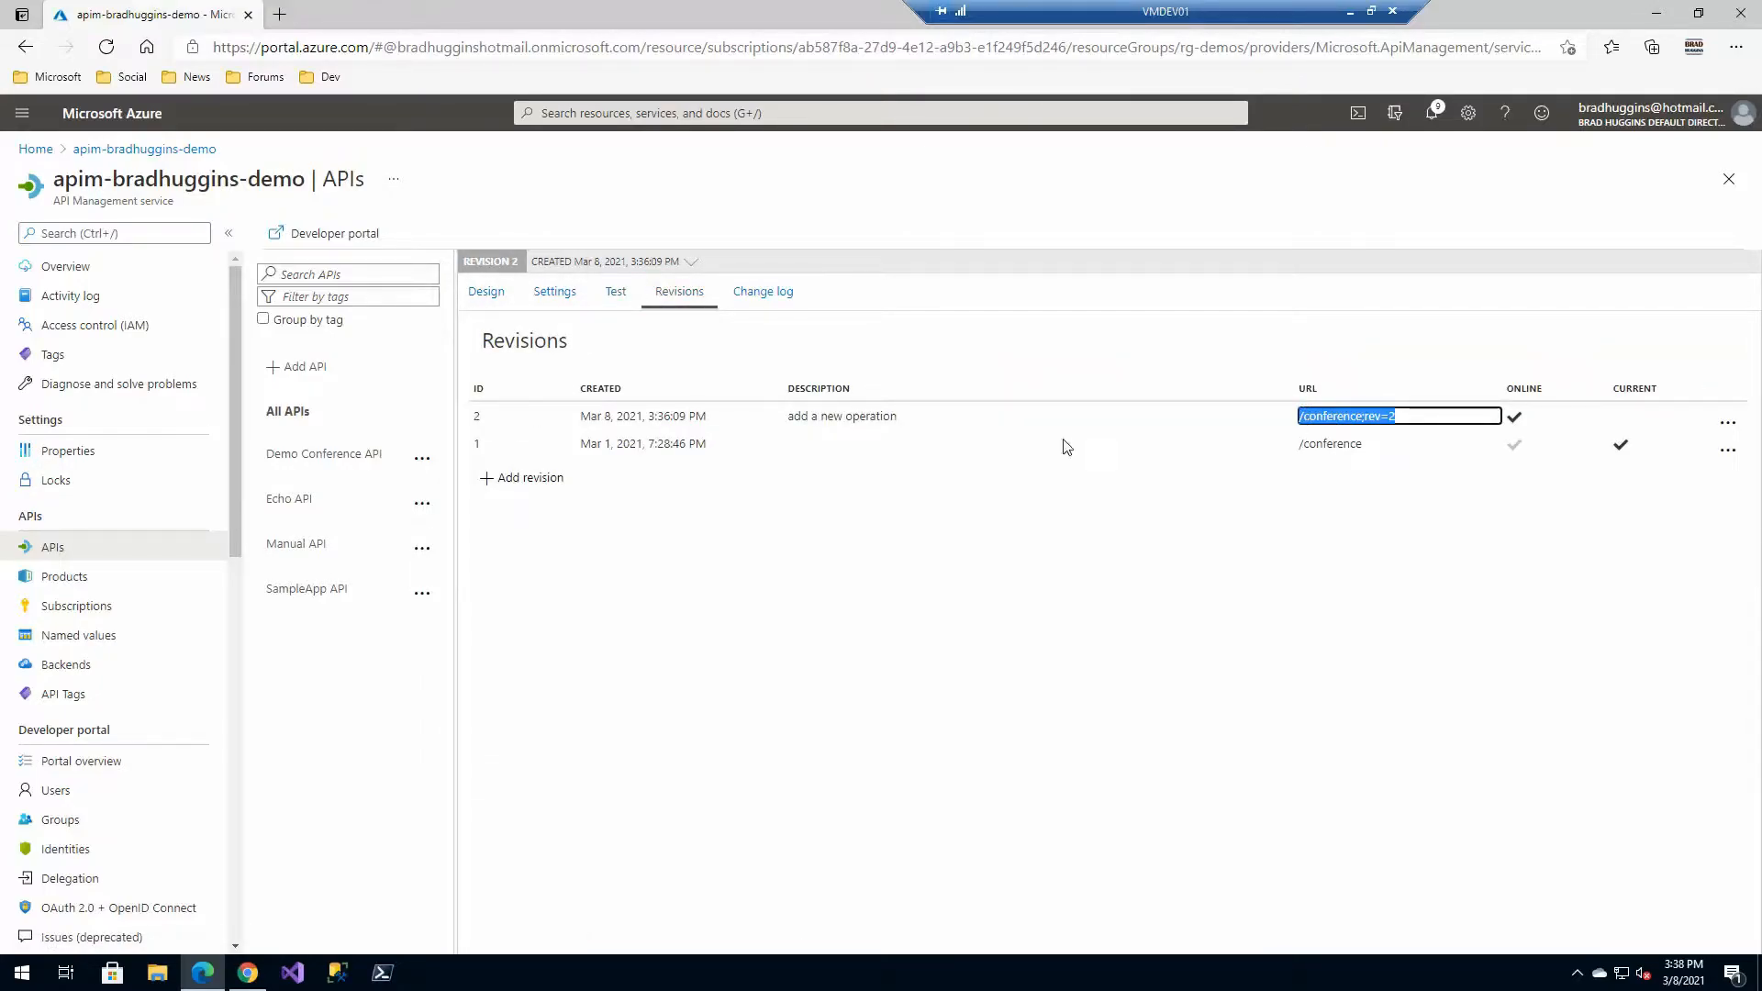
click(615, 292)
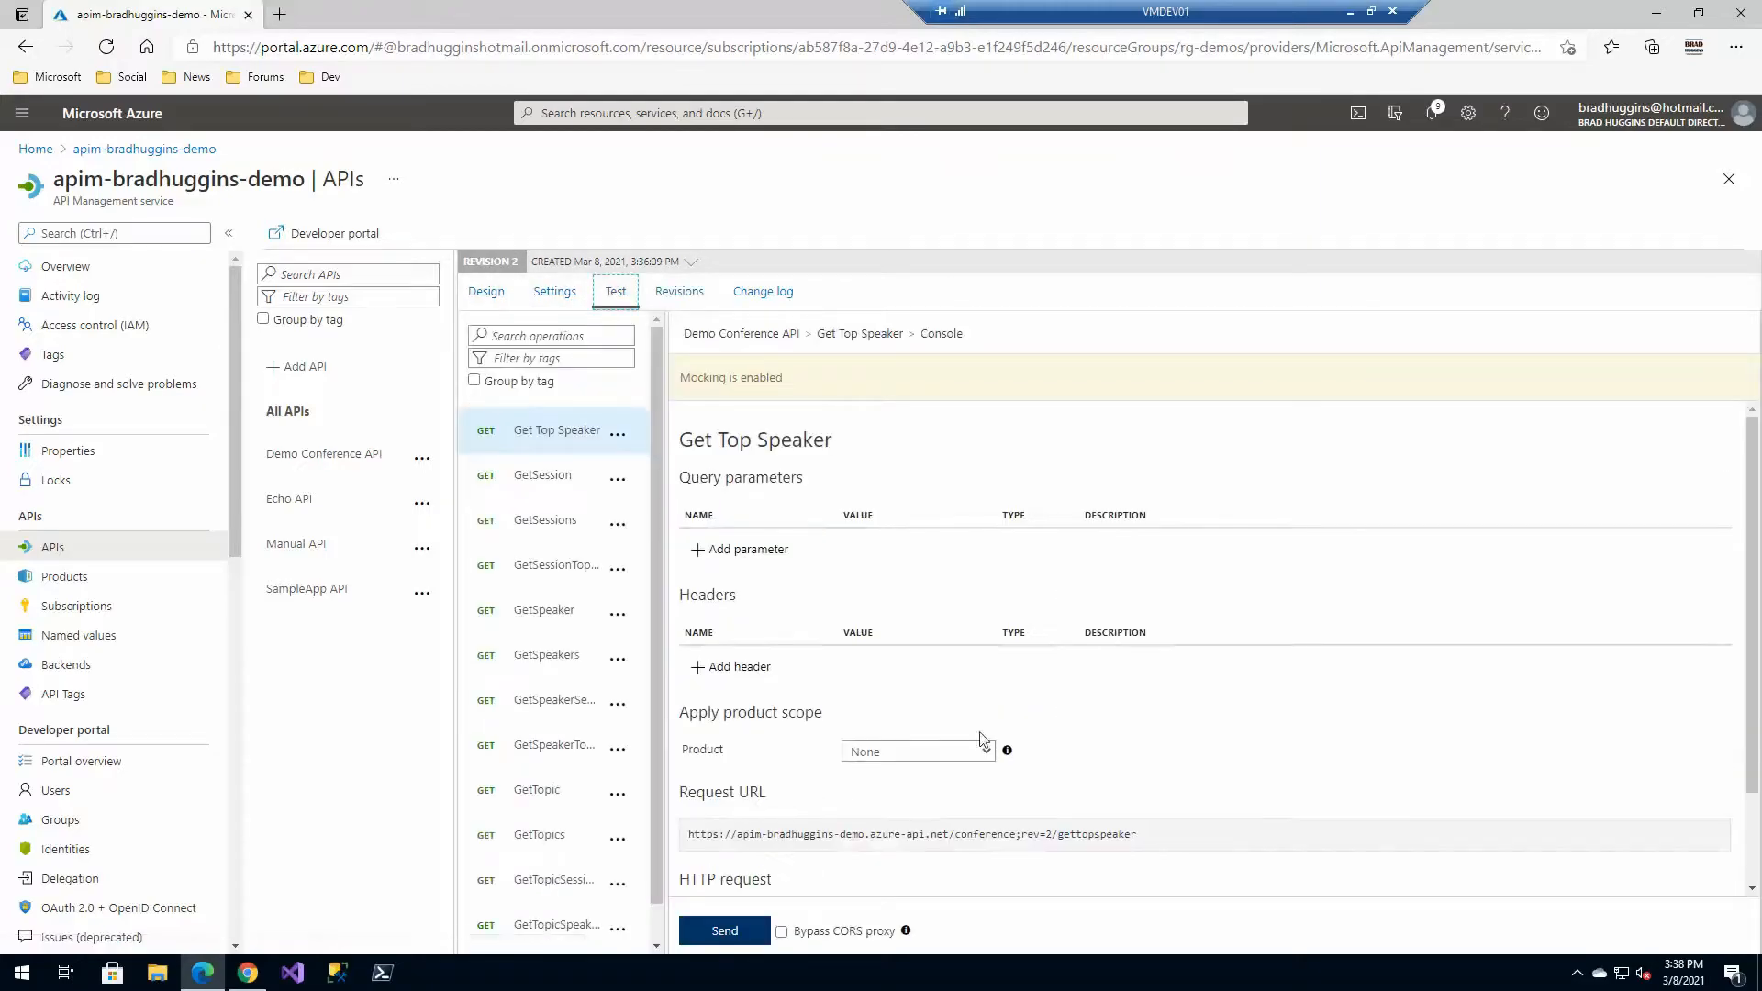
Examine the revision part of the Get Top Speaker request URL, and refresh the developer portal in Chrome to check the Demo Conference API's operations.
scroll(1161, 795, down, 1)
drag(1059, 717, 1018, 722)
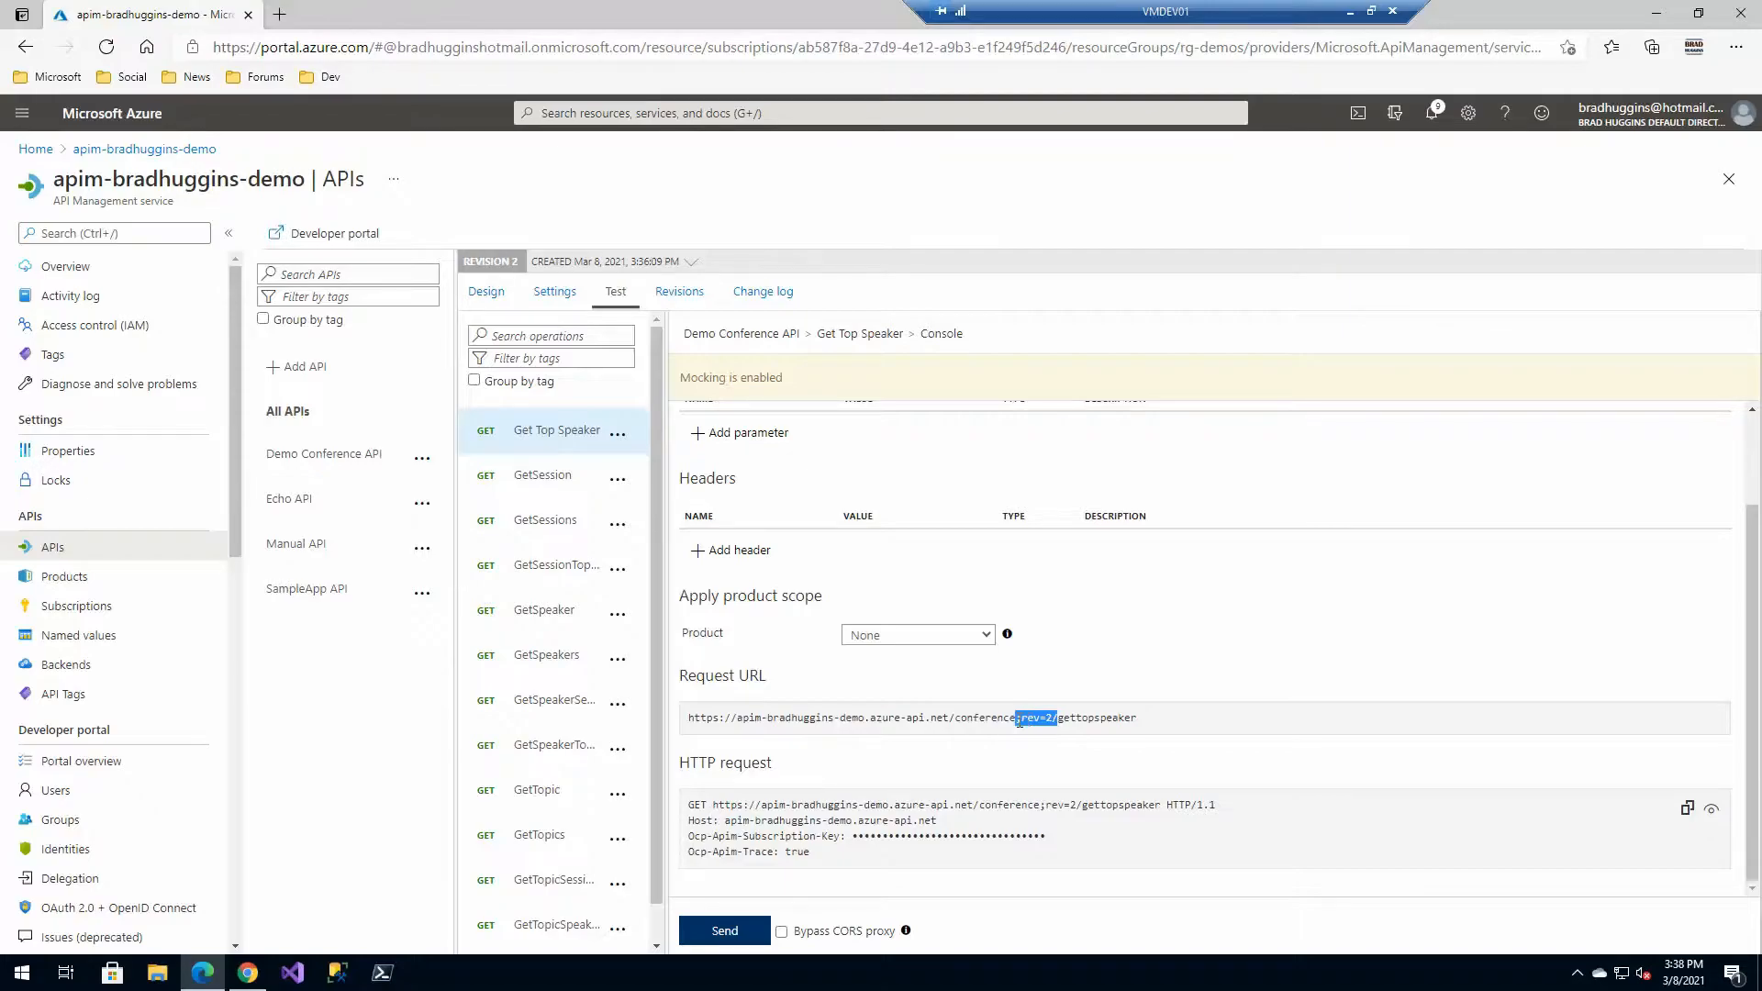
click(247, 972)
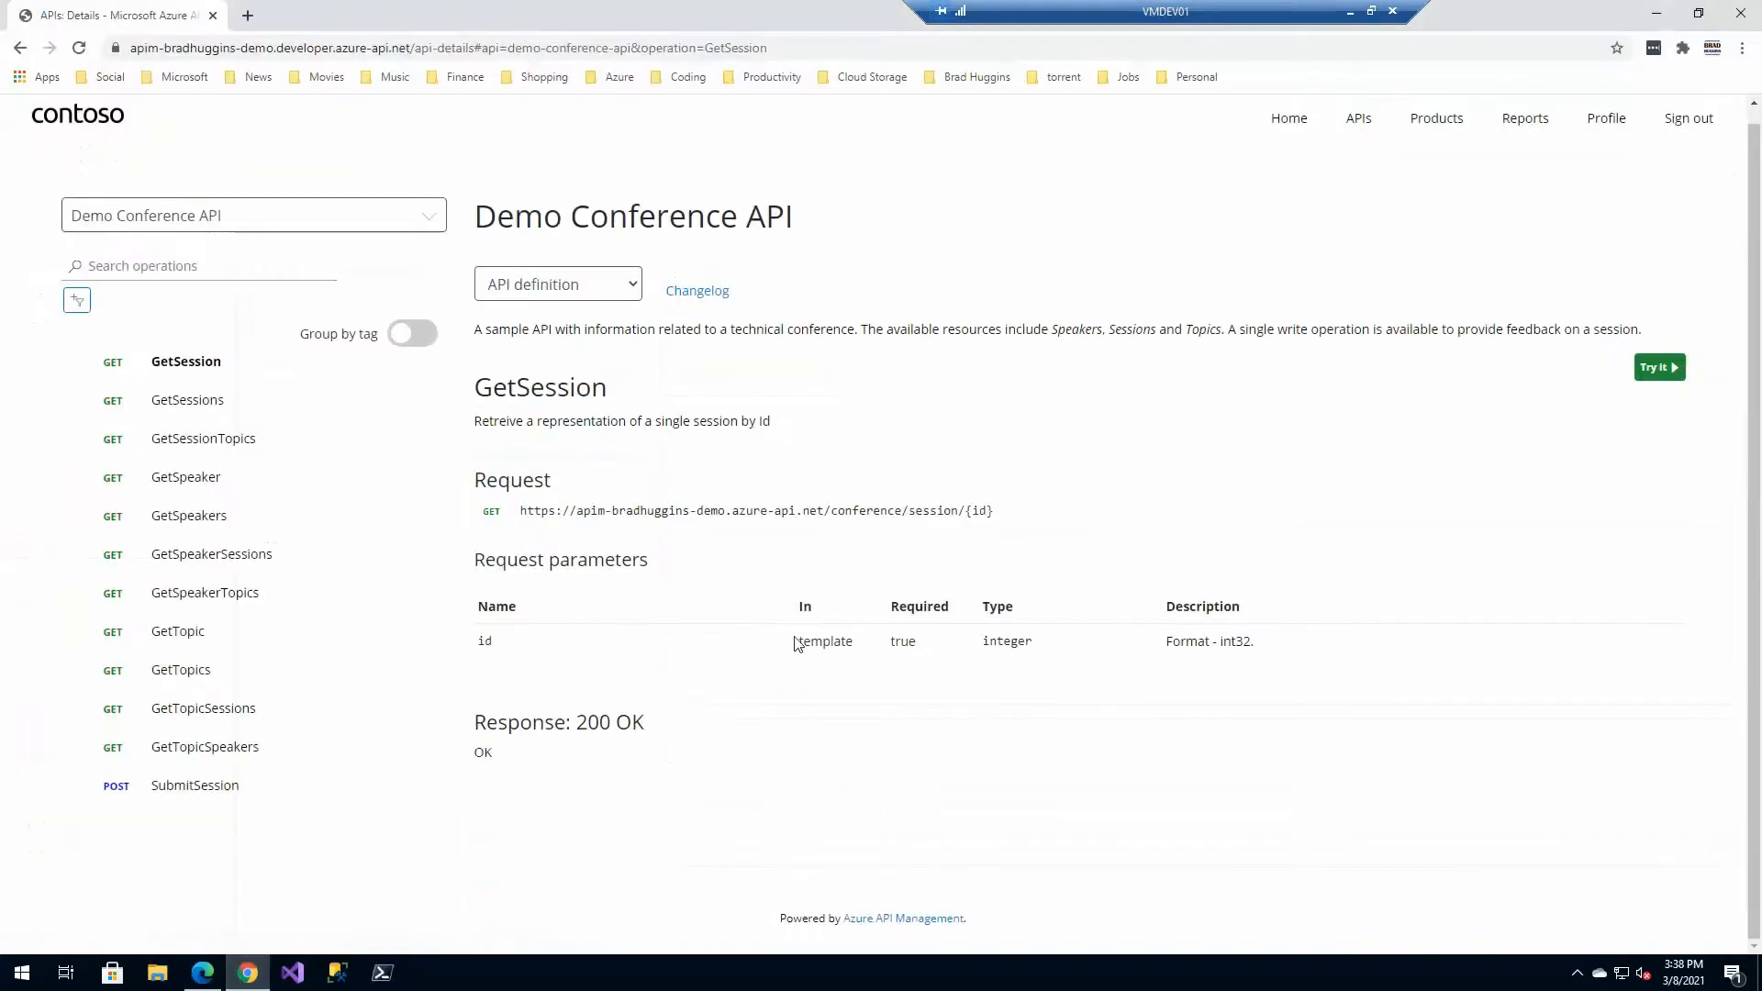
click(79, 48)
click(1657, 13)
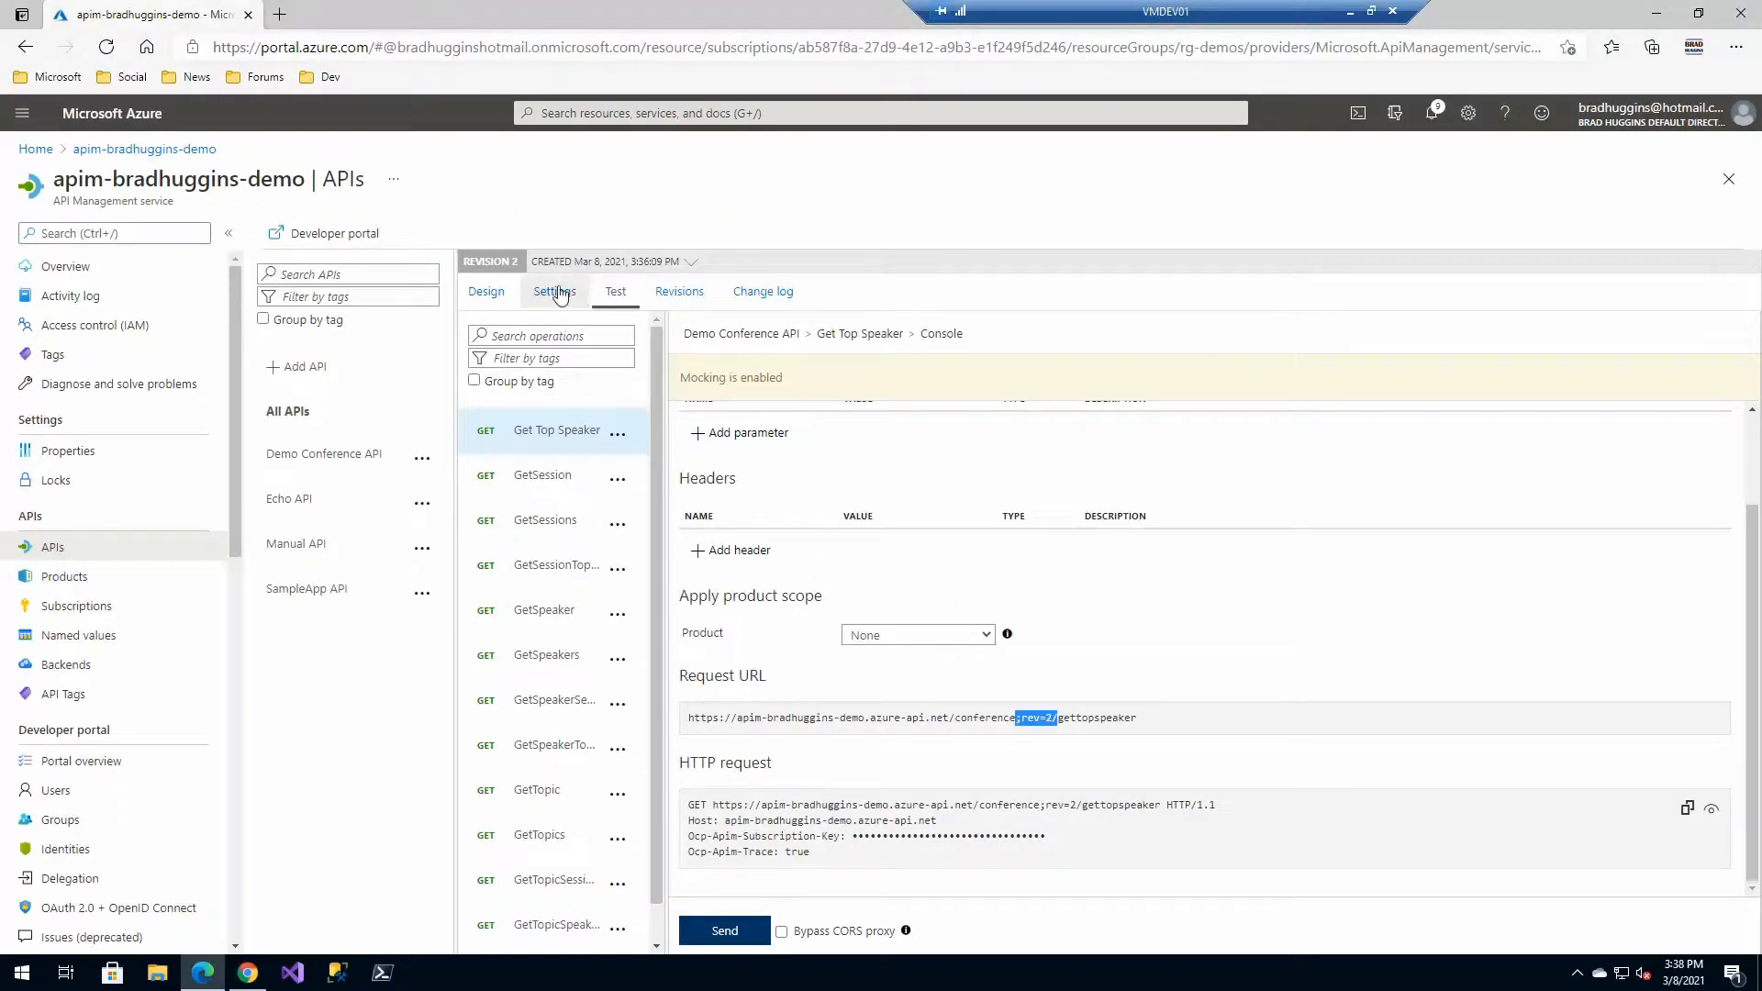
Make revision 2 of the Demo Conference API current, posting "Added Get Top Speaker operation" to the public change log.
click(679, 292)
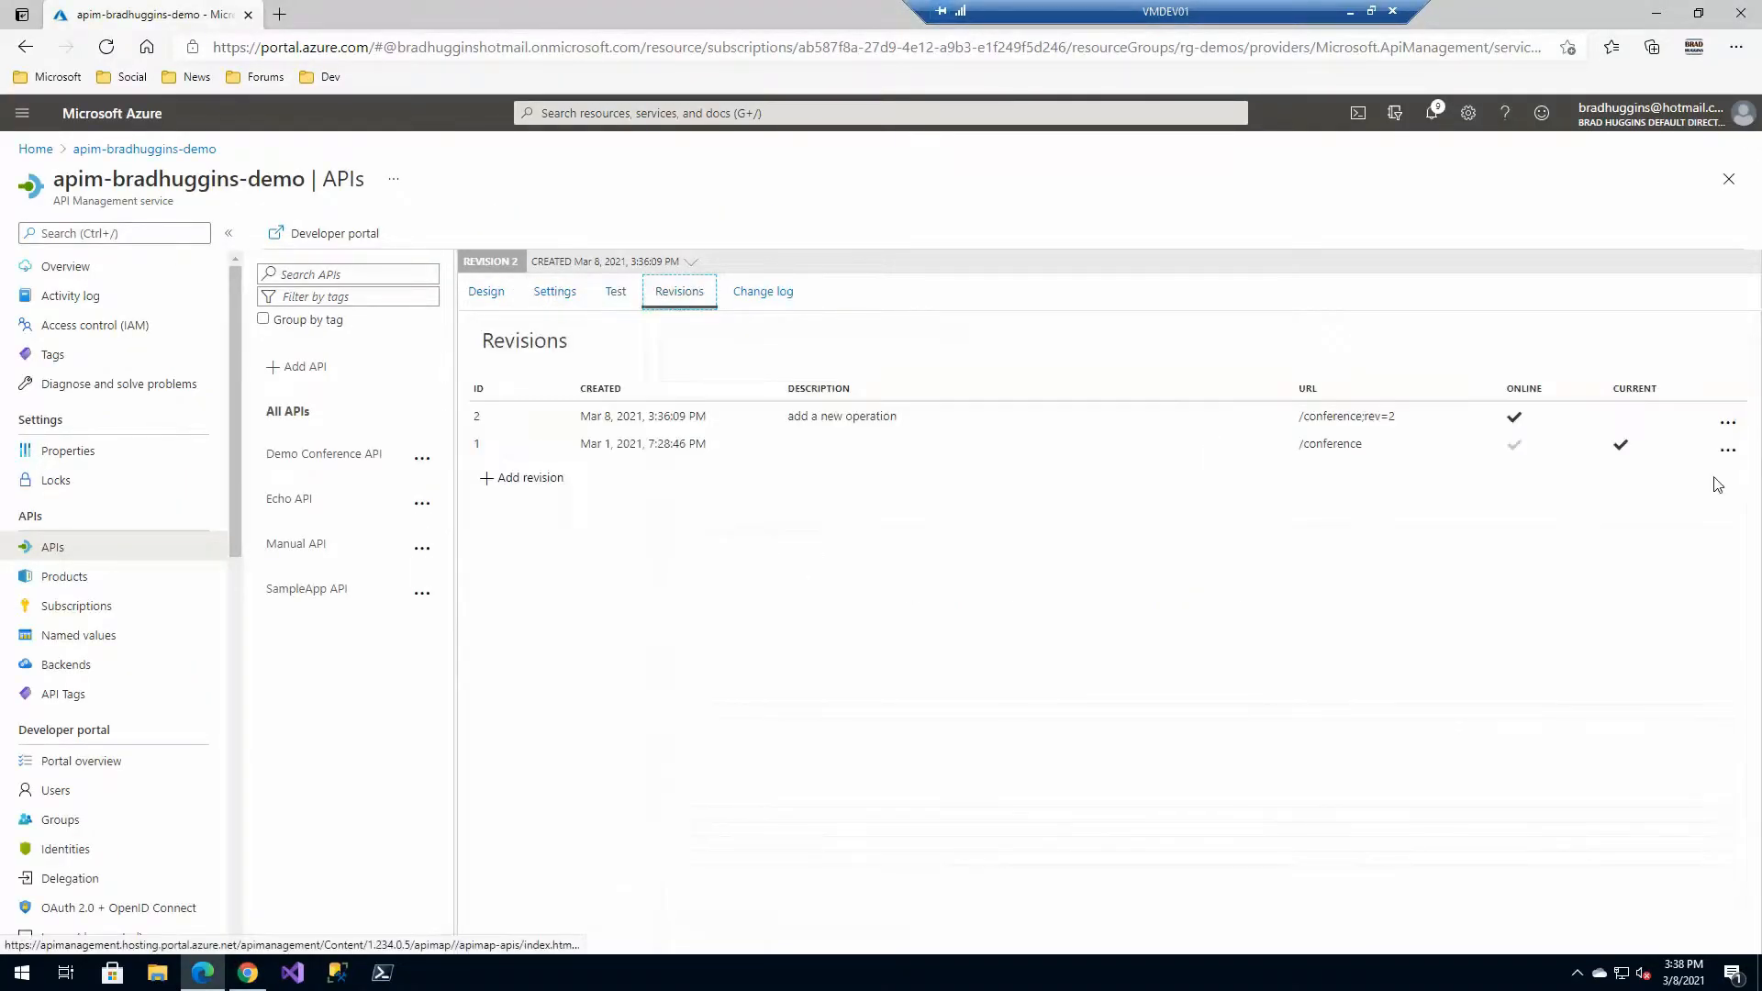
click(1729, 424)
click(1601, 455)
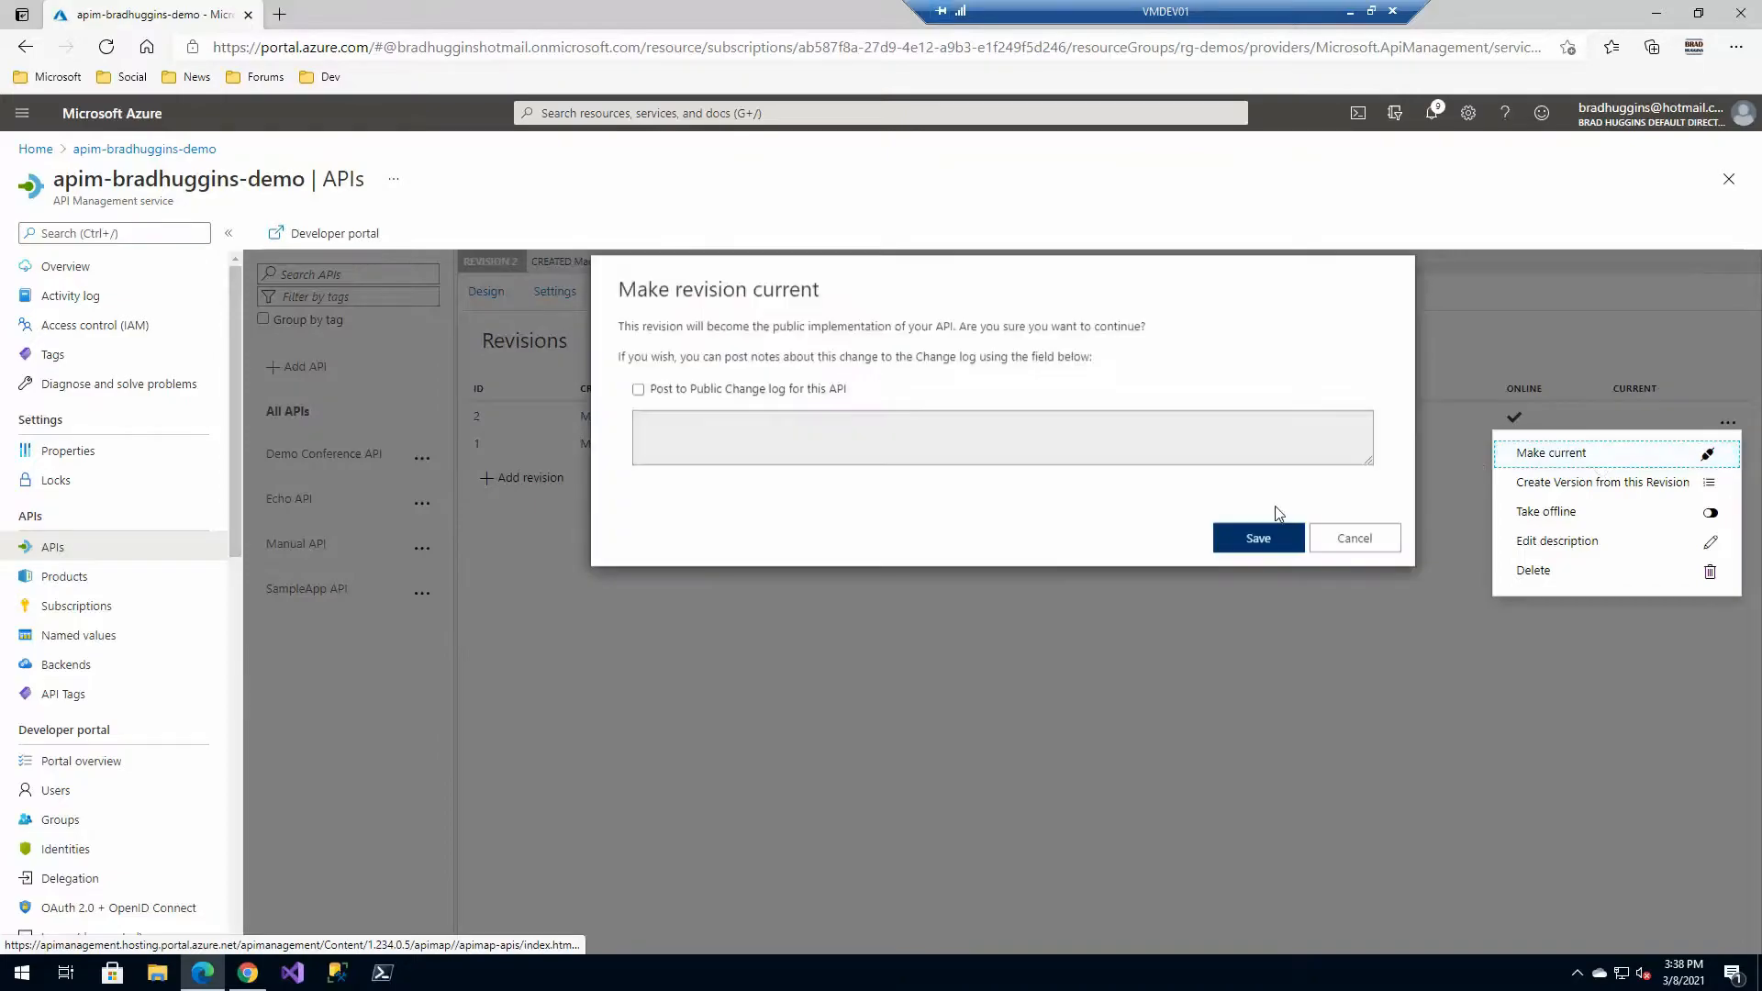
click(639, 412)
click(691, 435)
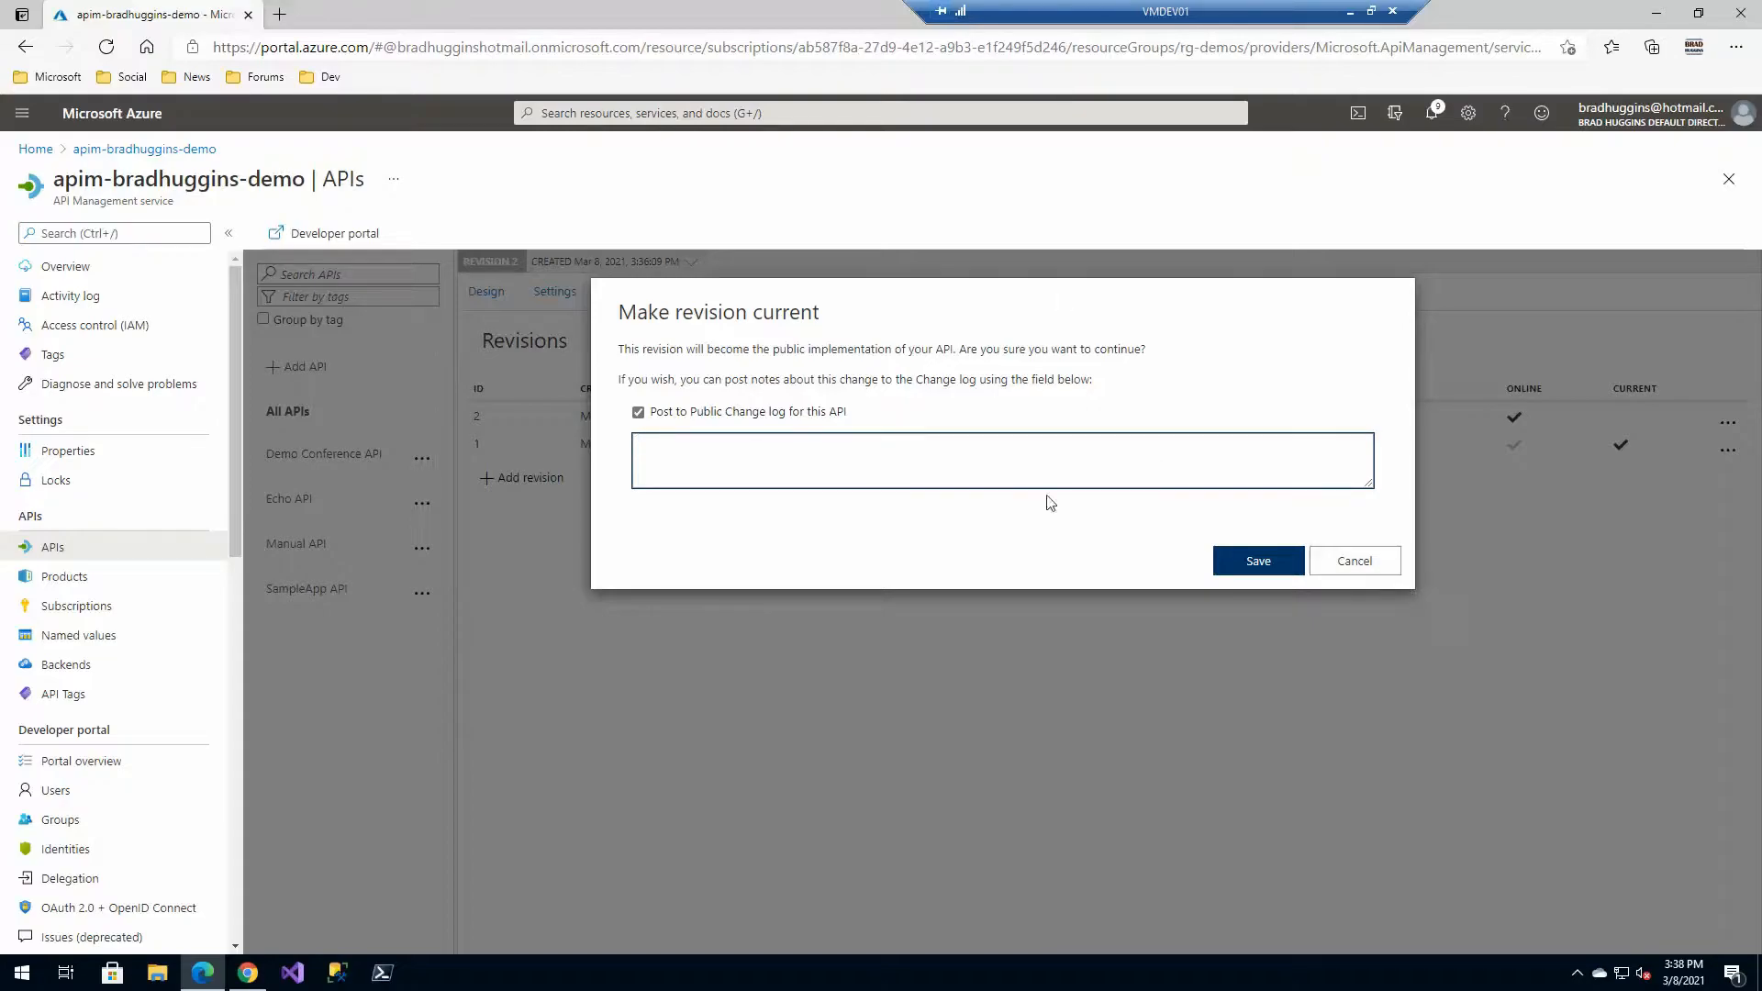
text(Add)
text(ed Get Top Speaker operation)
click(1258, 561)
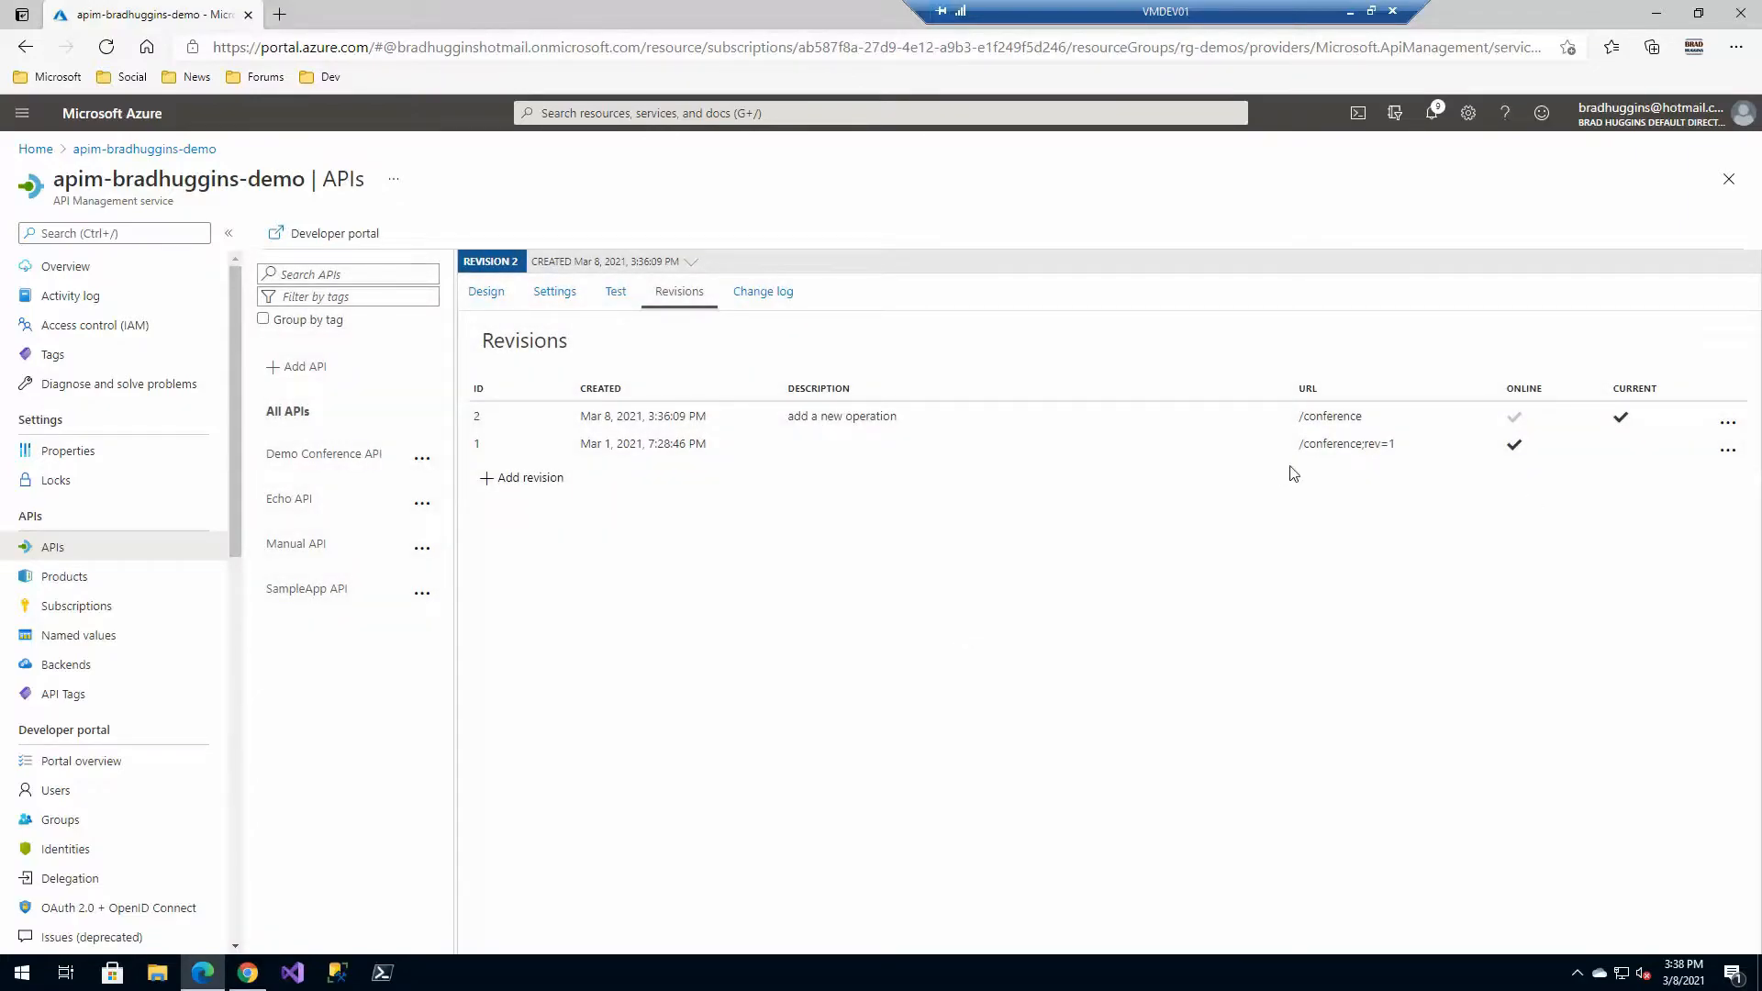
Examine revision 1's URL in the revisions list and the actions available for that revision.
click(1372, 446)
drag(1398, 444, 1343, 444)
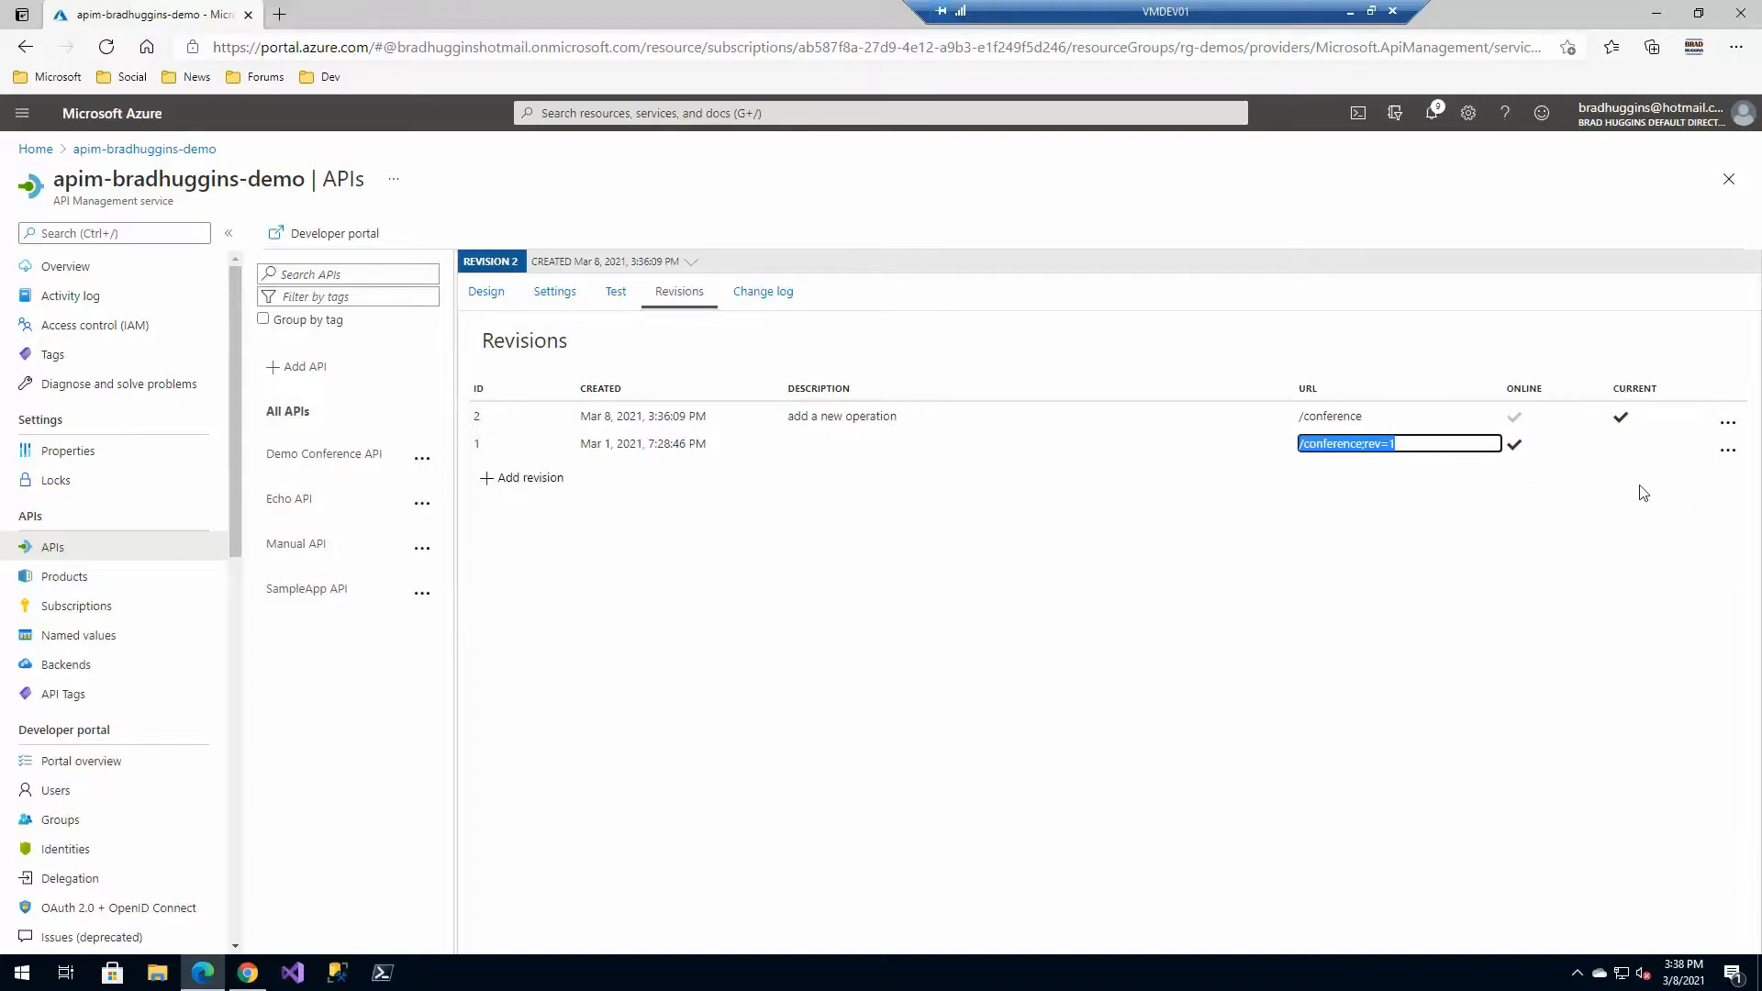
click(1727, 449)
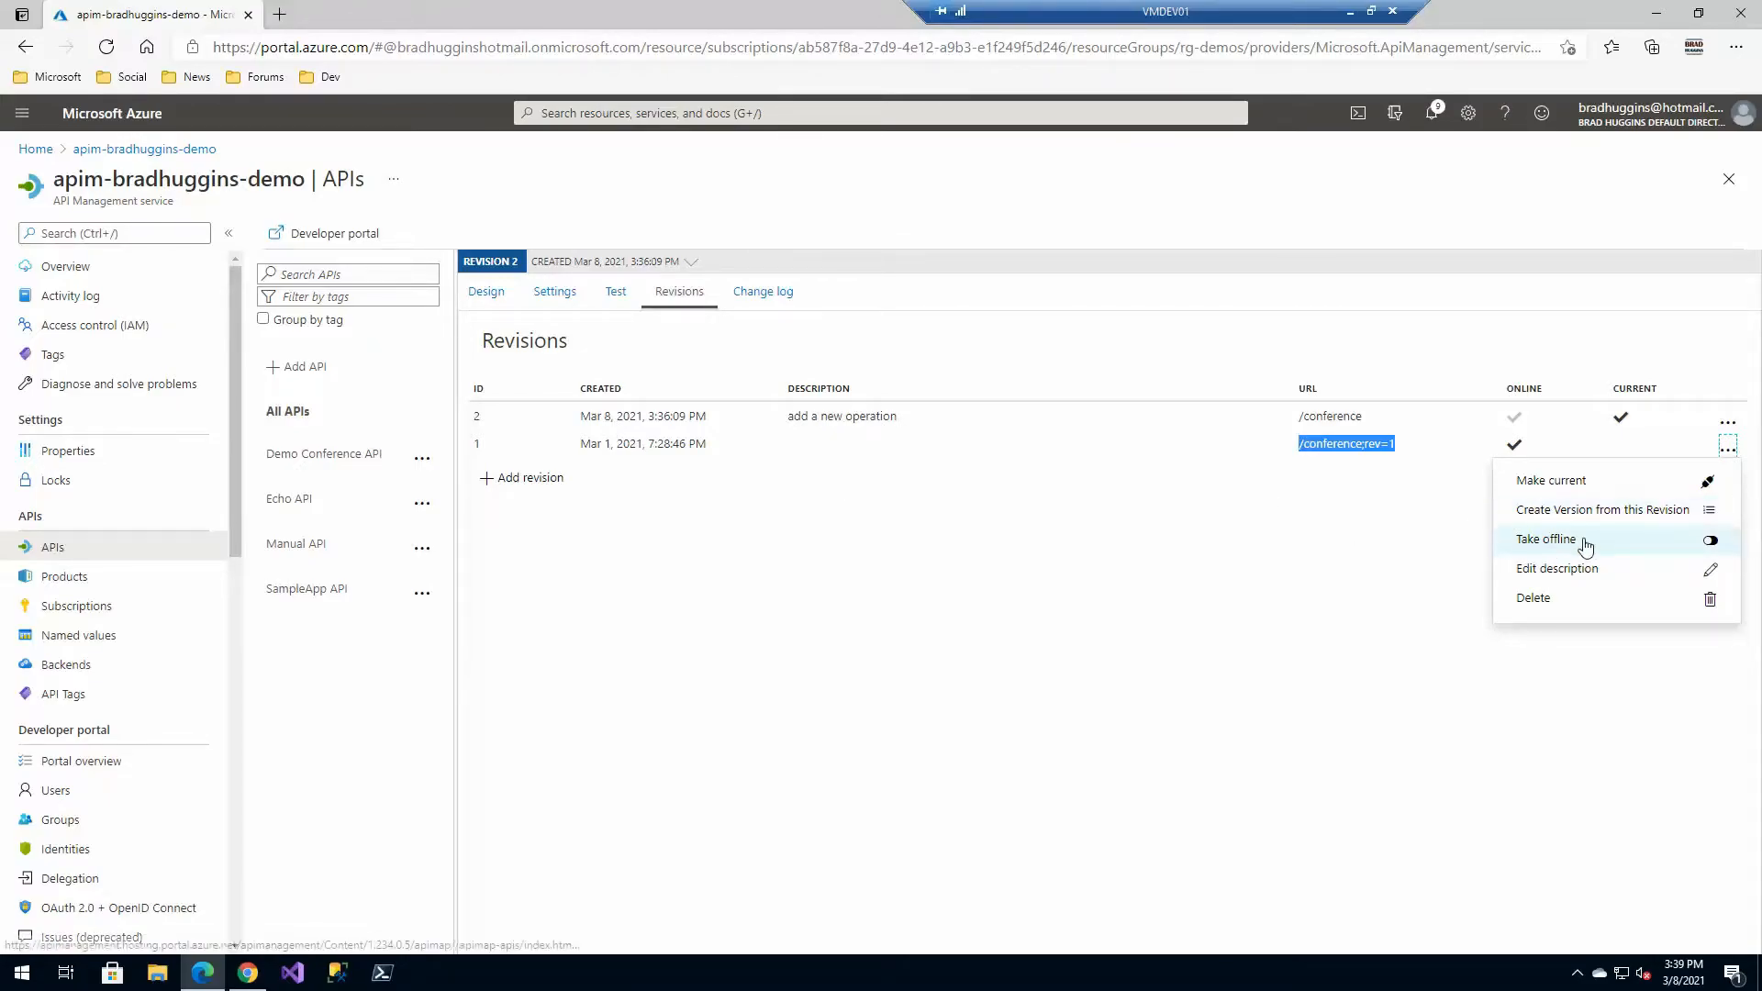
click(759, 728)
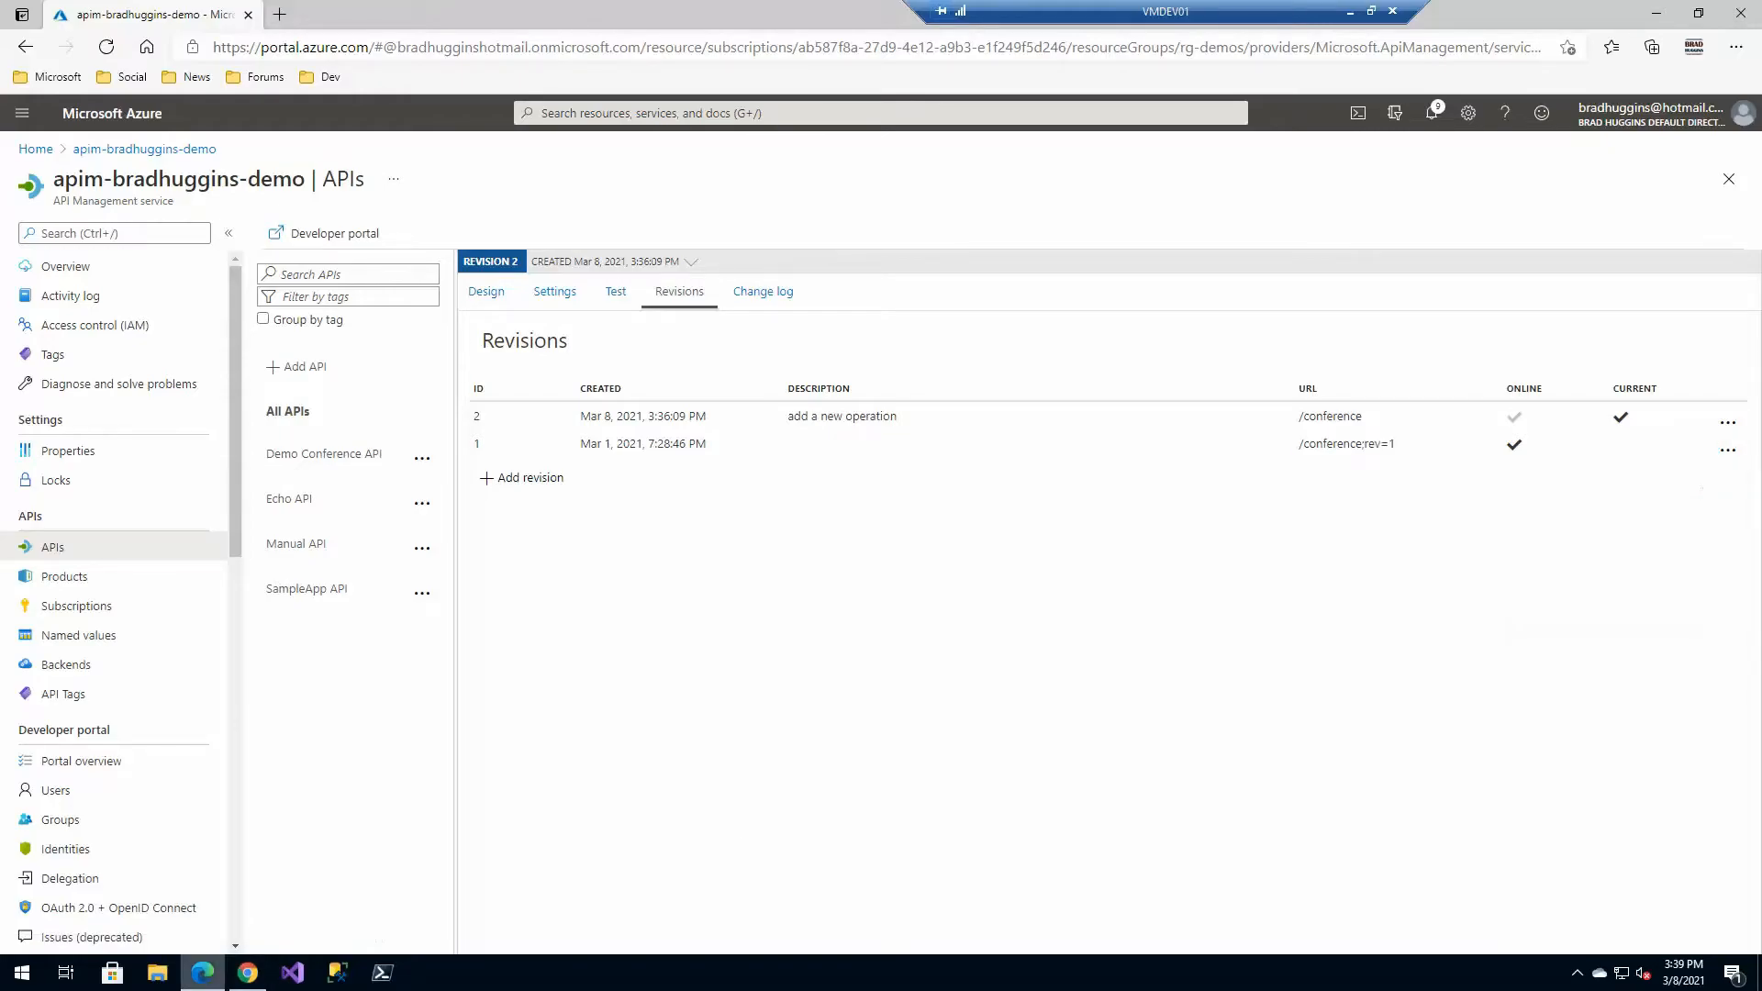
Switch to the developer portal in Chrome, refresh the Demo Conference API page, and review its changelog before returning to the API reference.
click(248, 972)
click(79, 48)
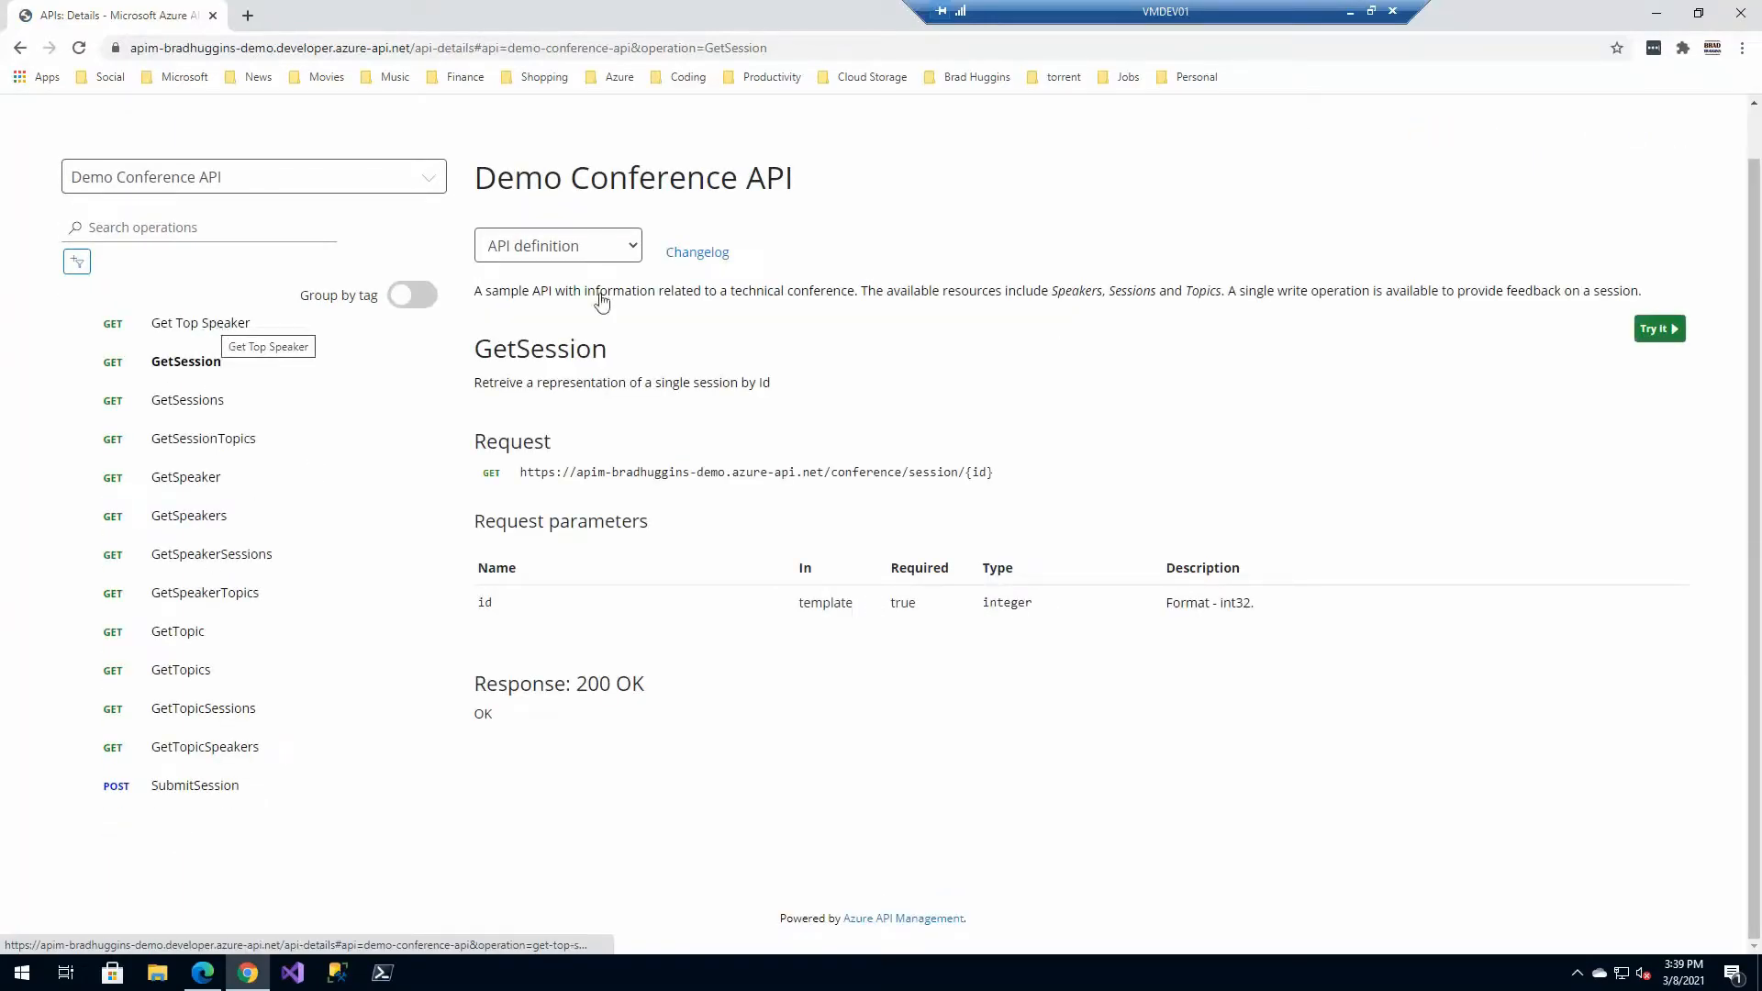
click(695, 252)
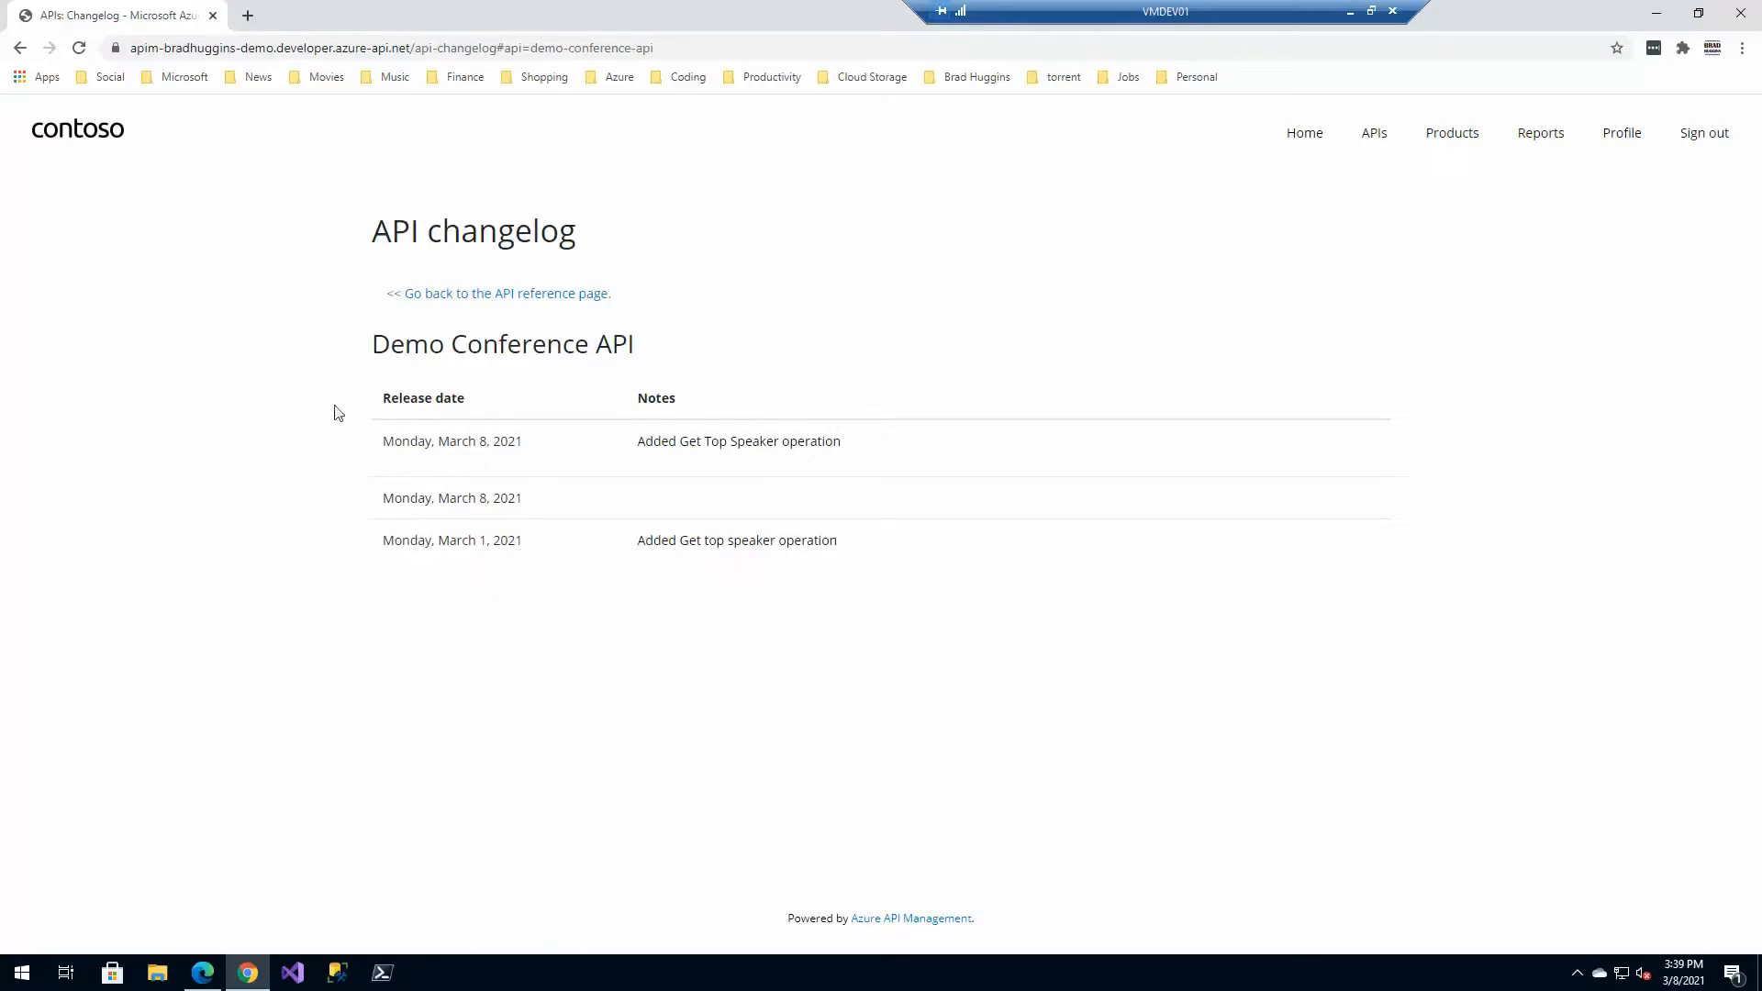
click(20, 48)
Open Get Top Speaker in the developer portal and send a test request from its Try It console.
click(217, 323)
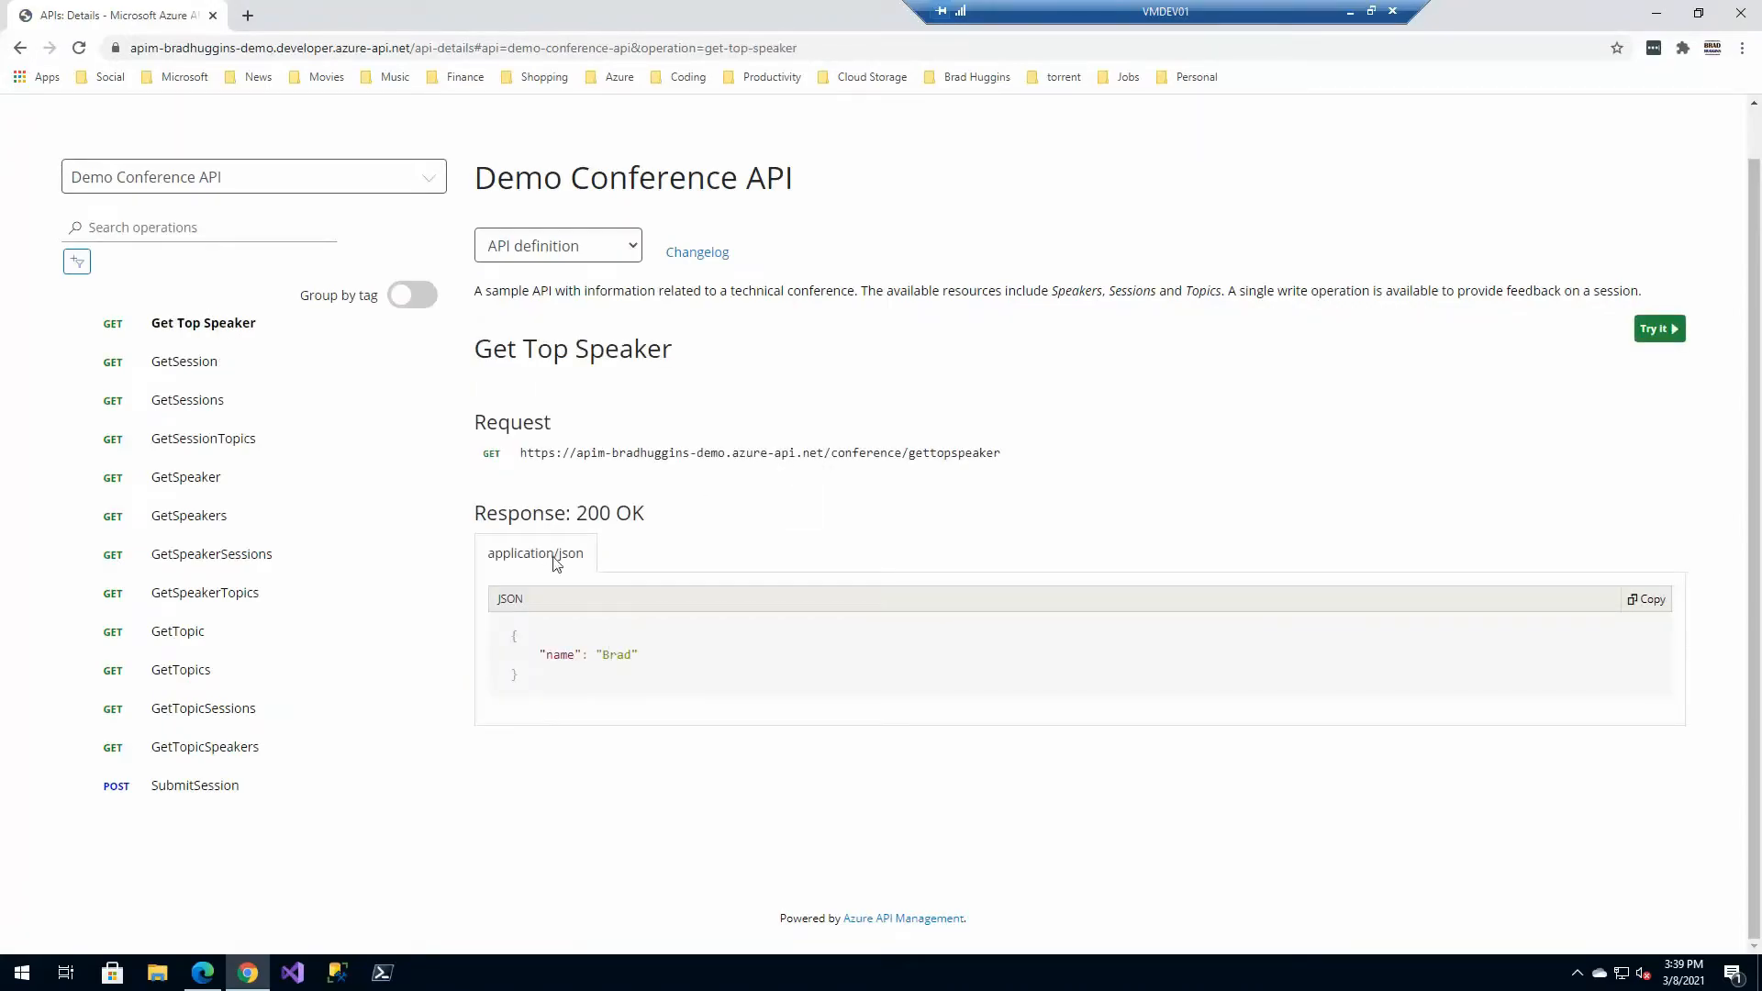
click(1660, 331)
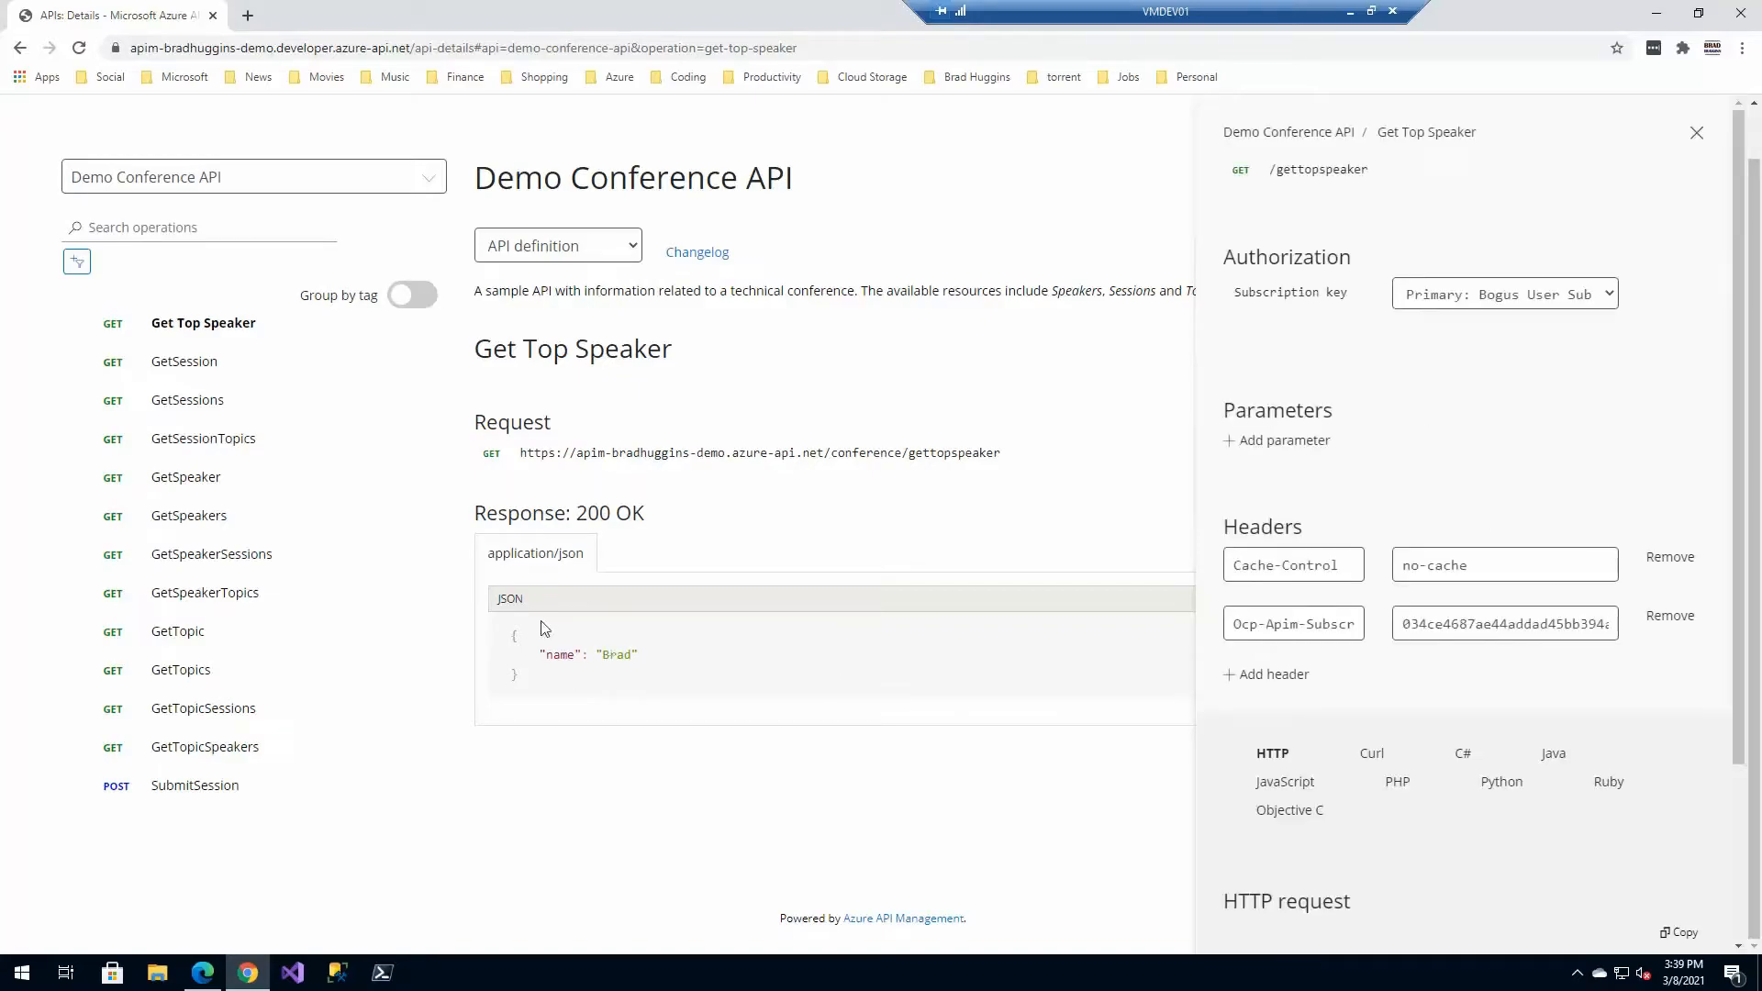
scroll(1451, 613, down, 2)
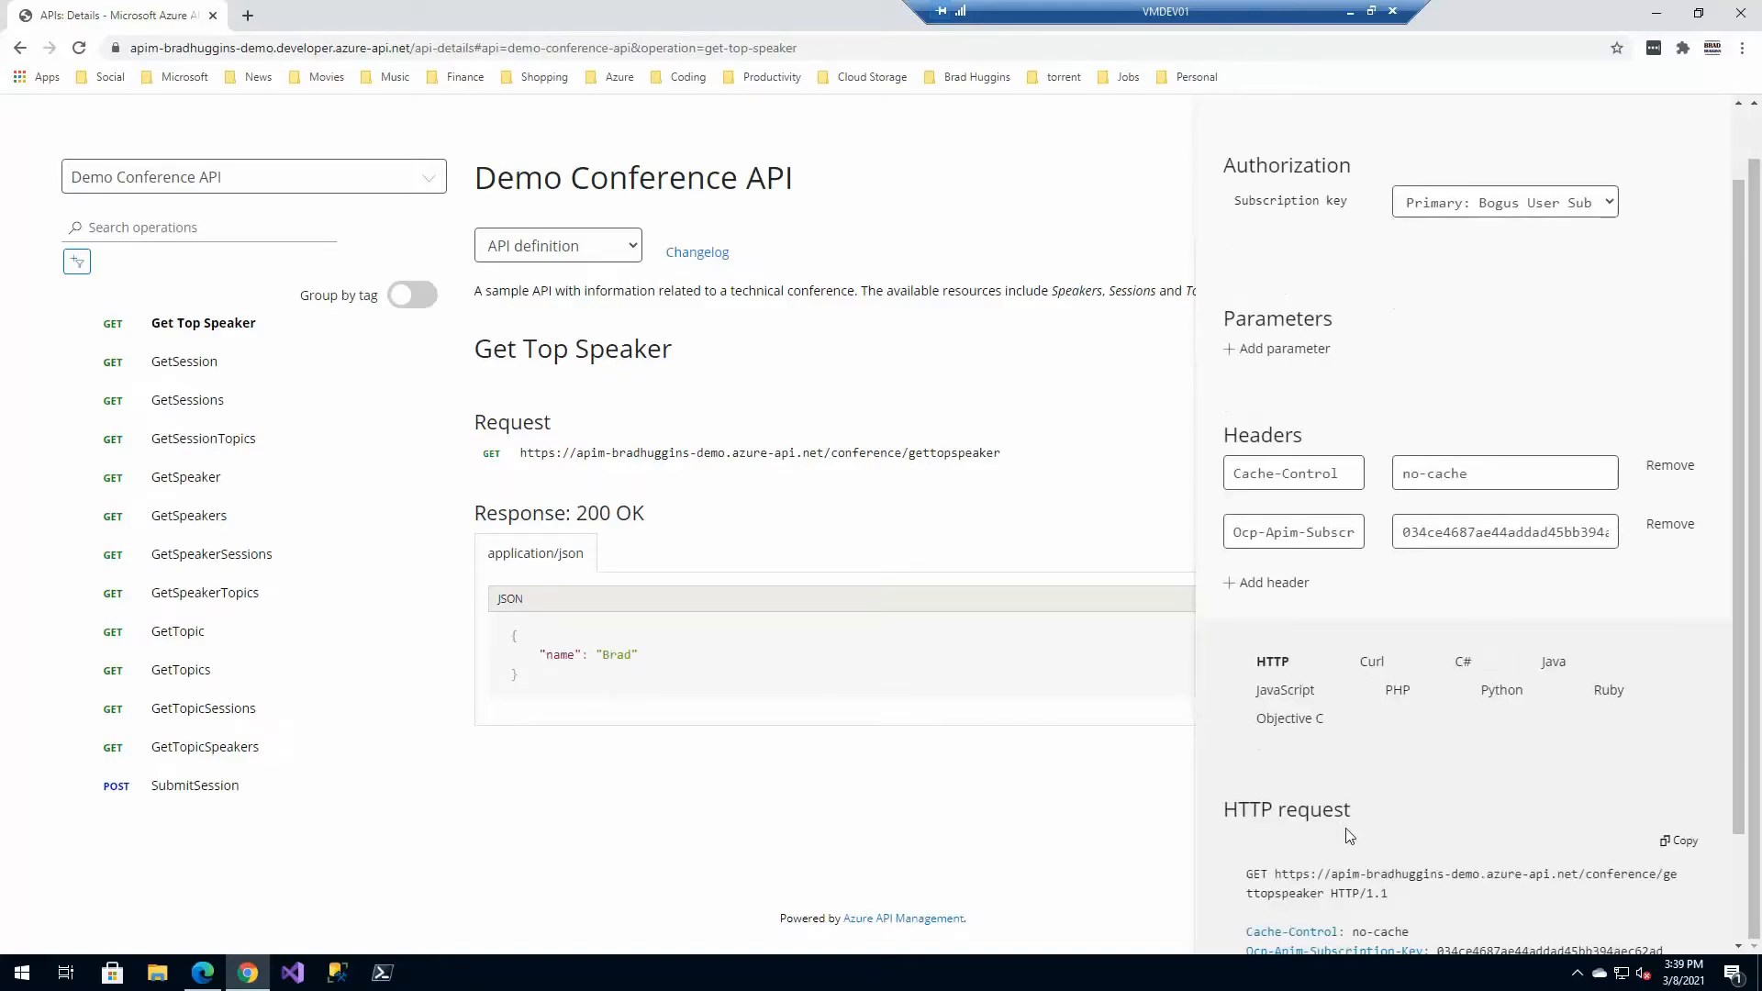
click(1274, 907)
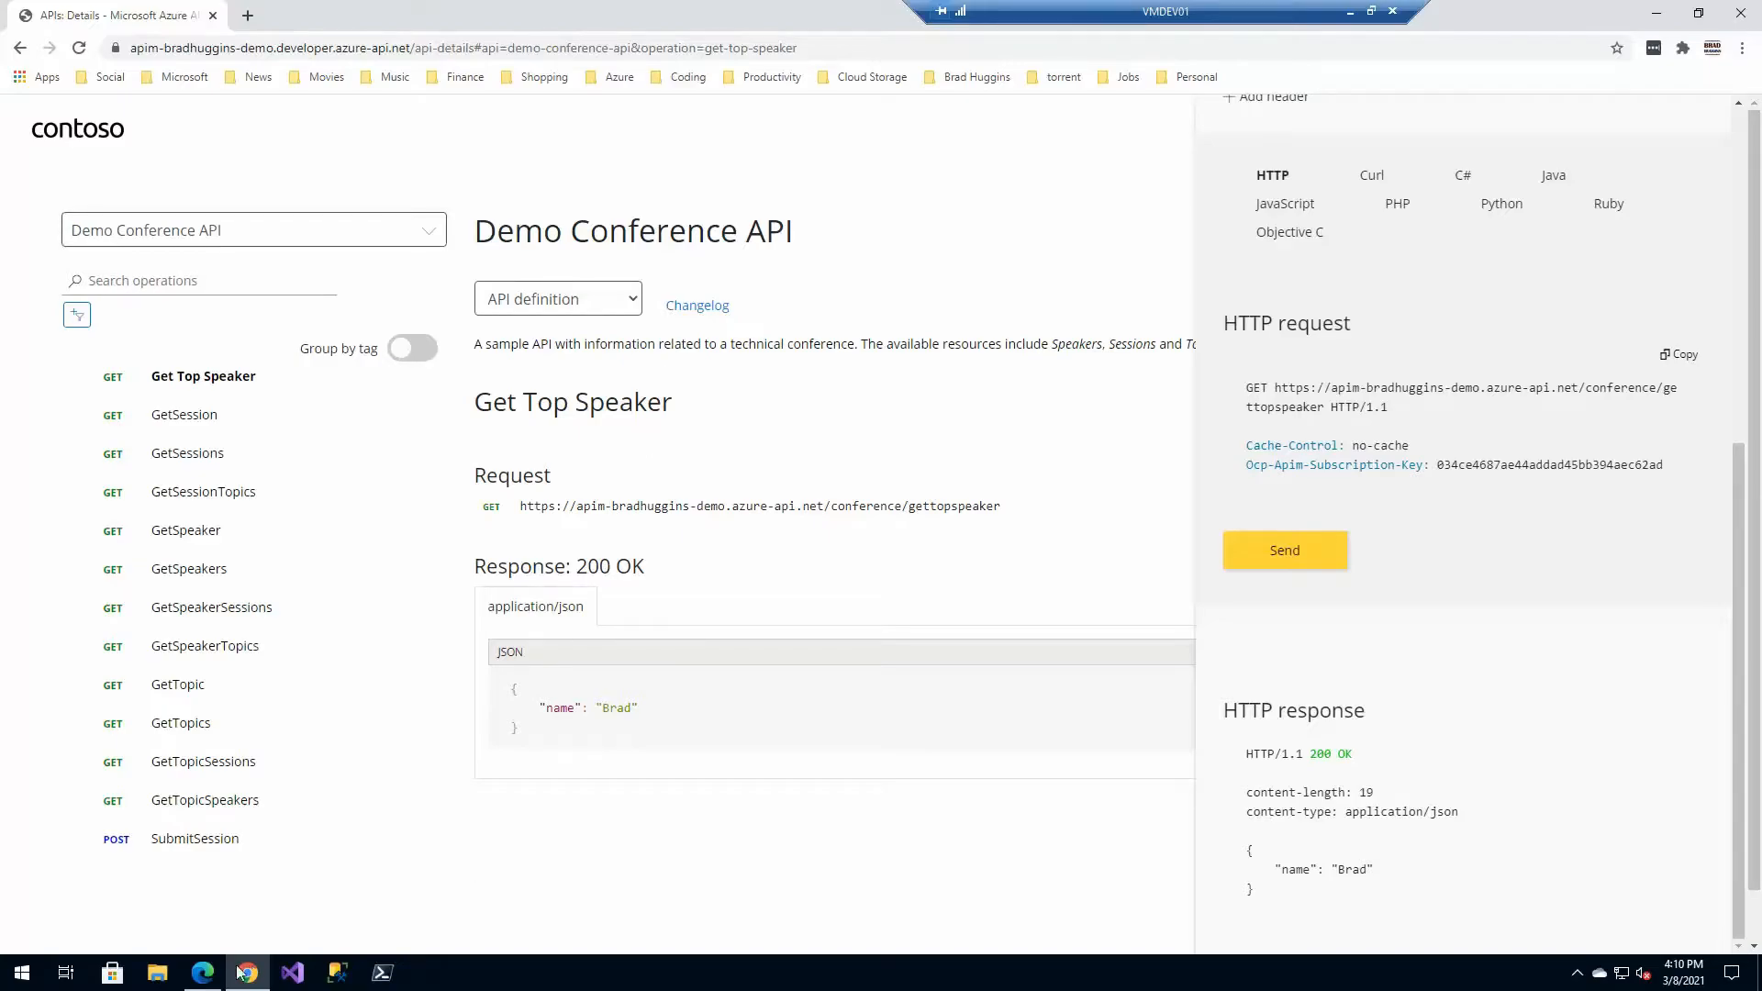
Switch back to the Azure portal, view the service overview, and open the Demo Conference API from the API list.
click(204, 973)
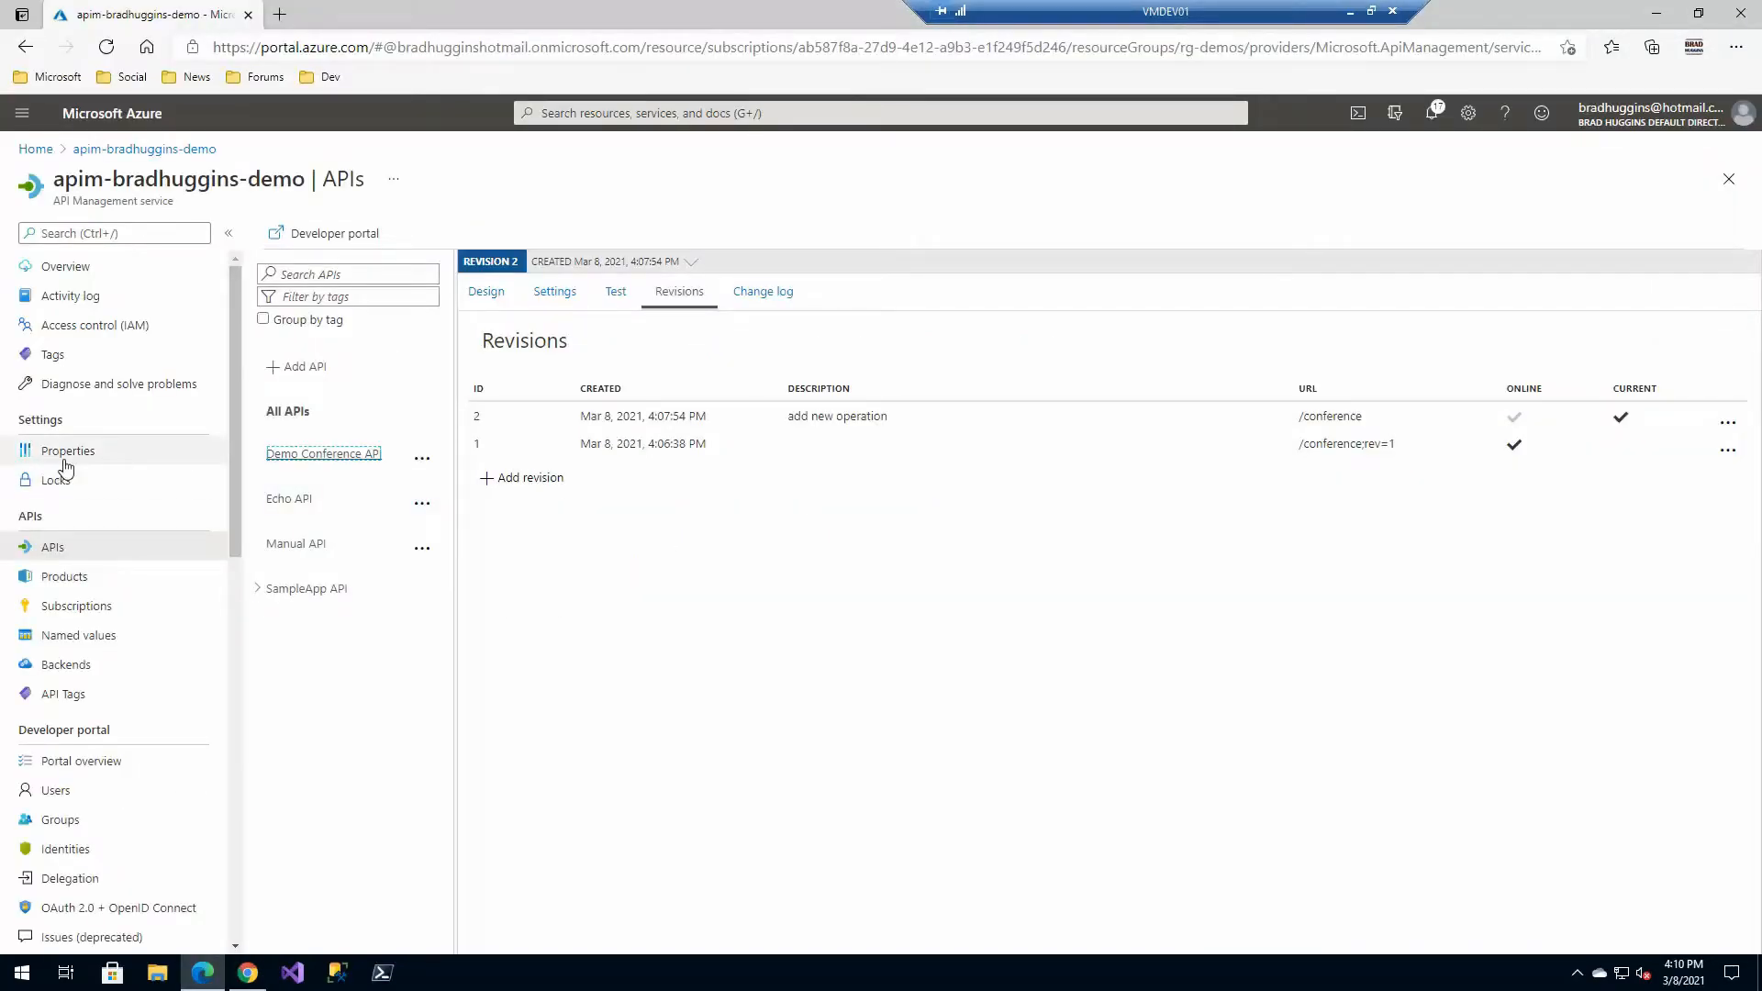
click(60, 266)
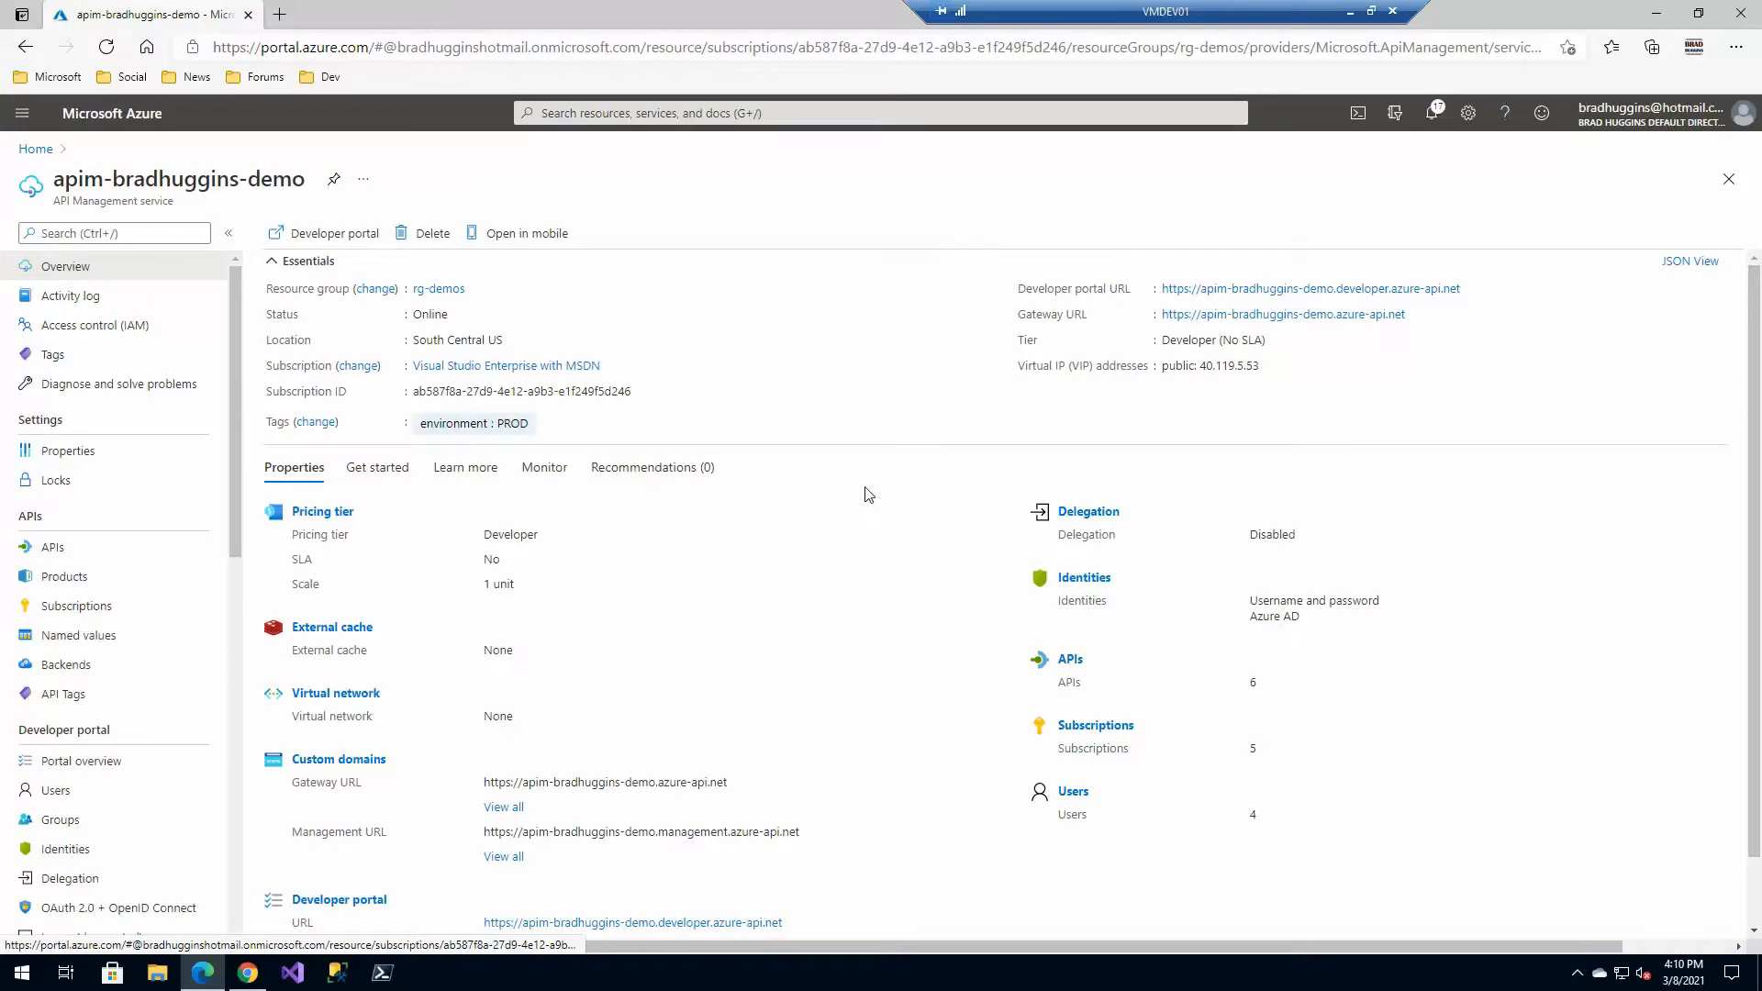
click(53, 547)
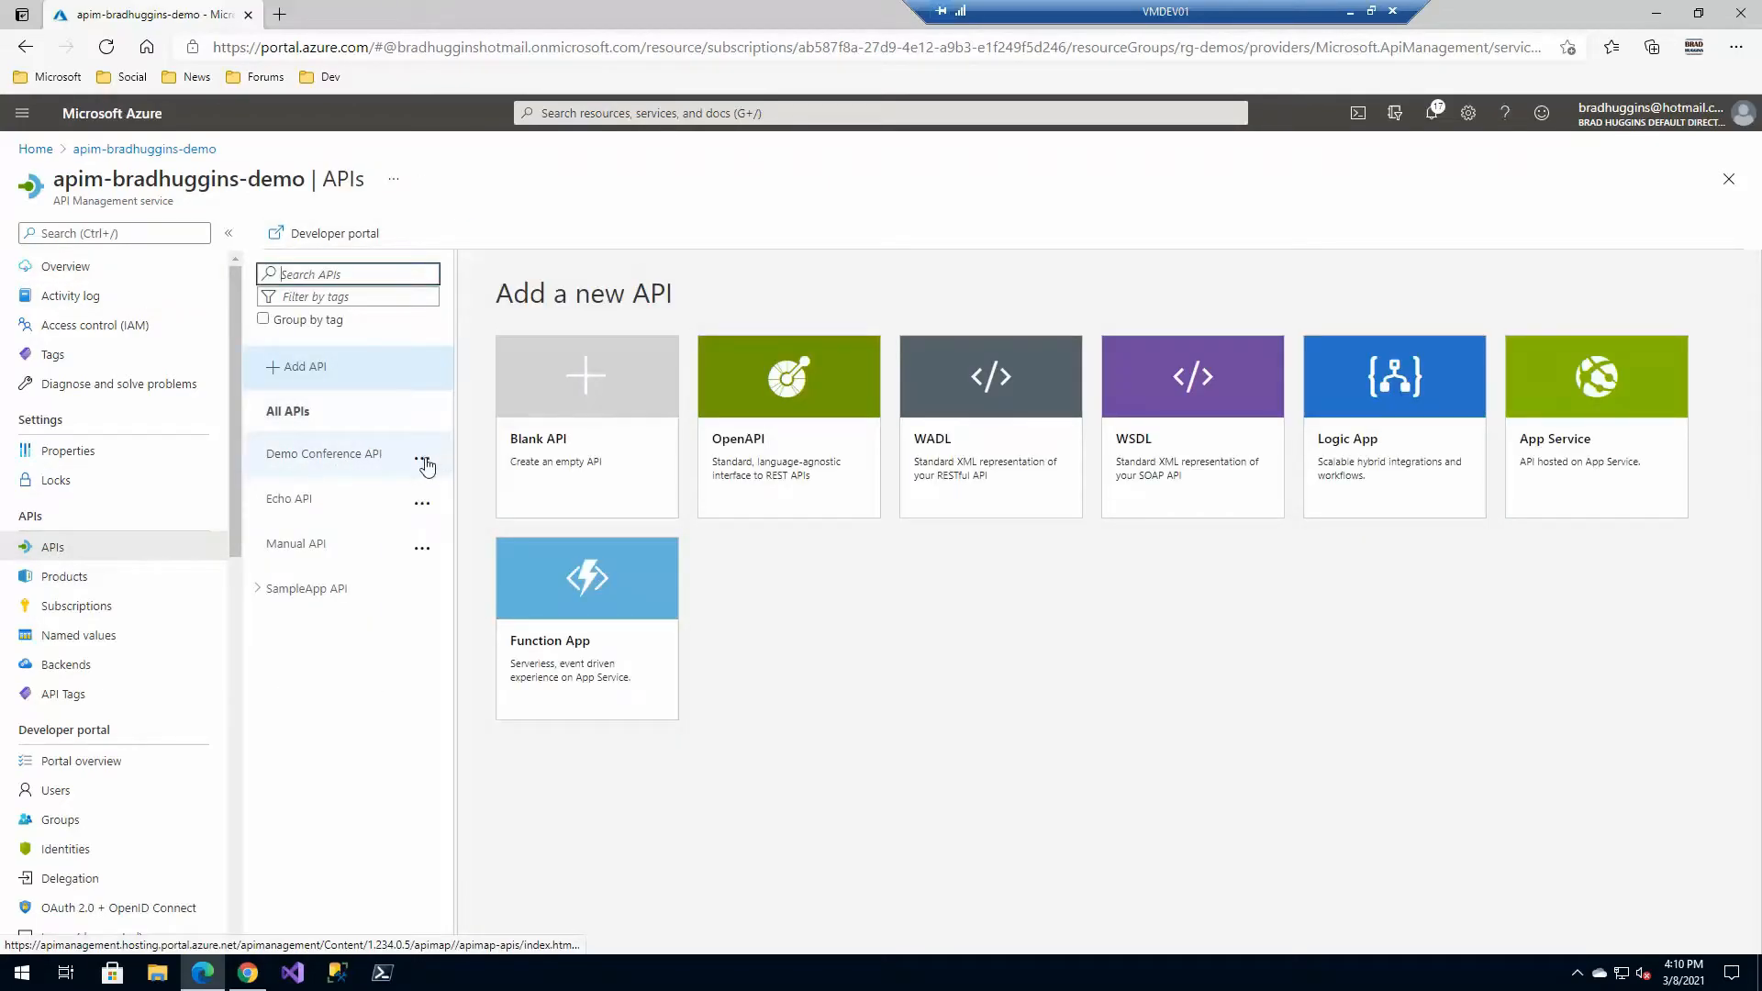
click(423, 461)
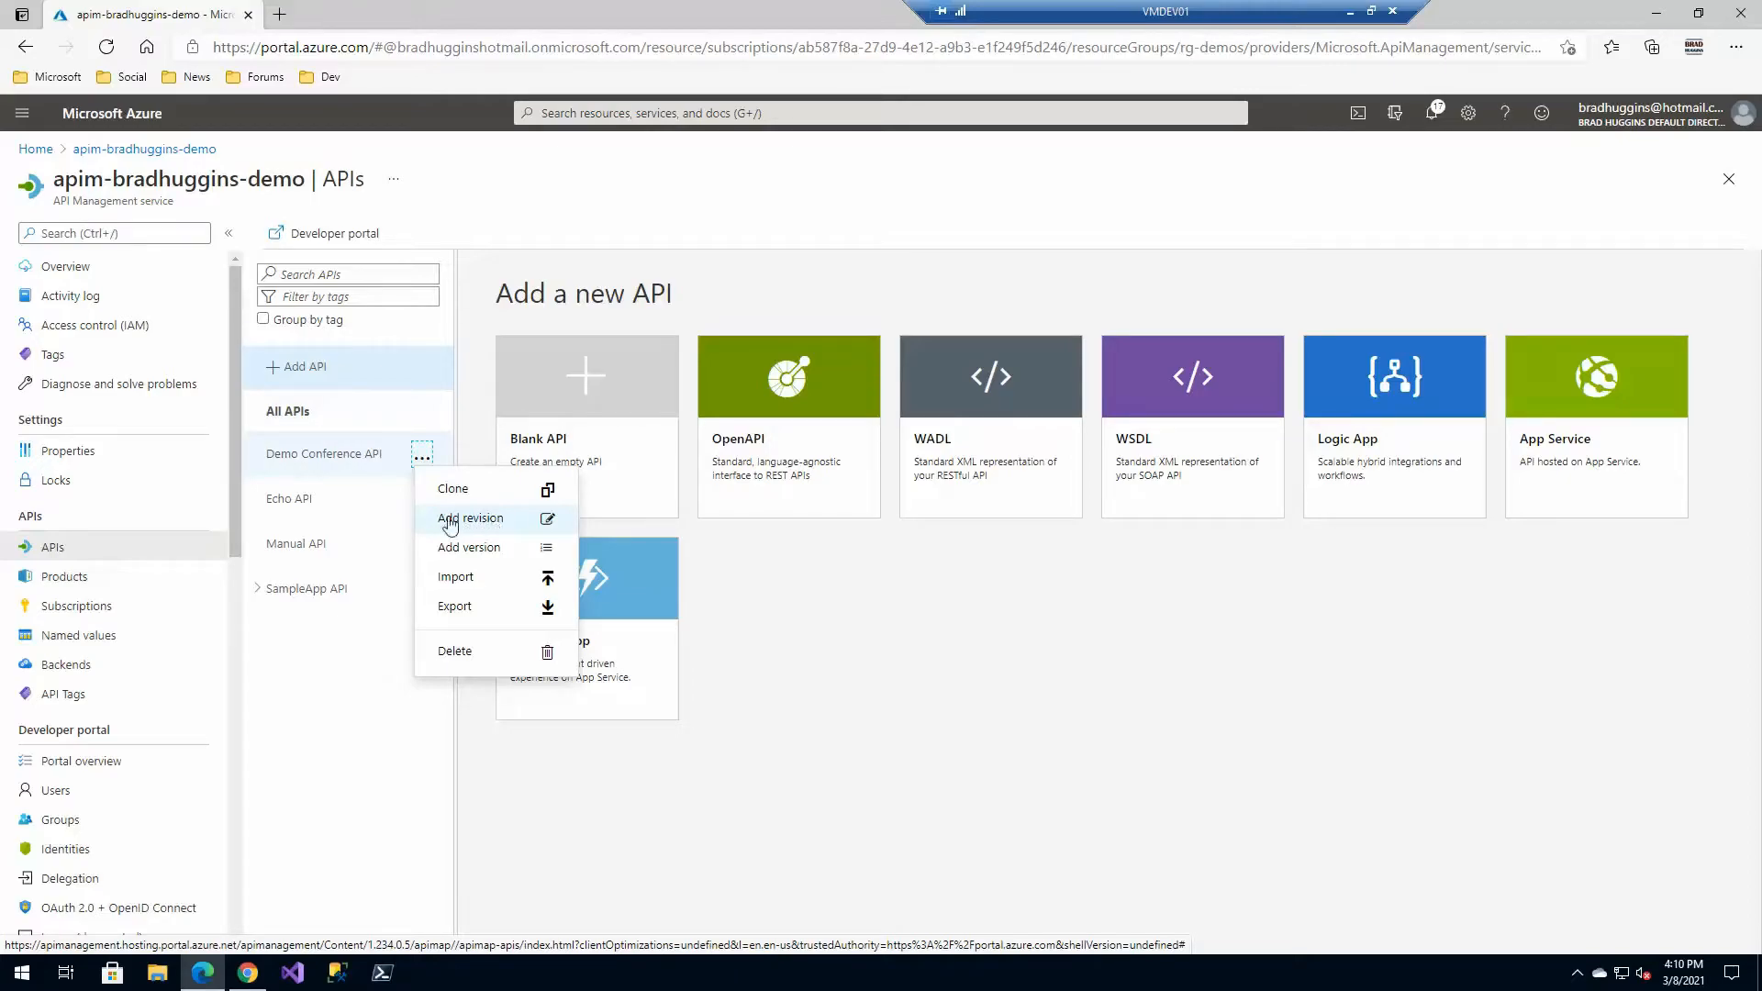
click(310, 459)
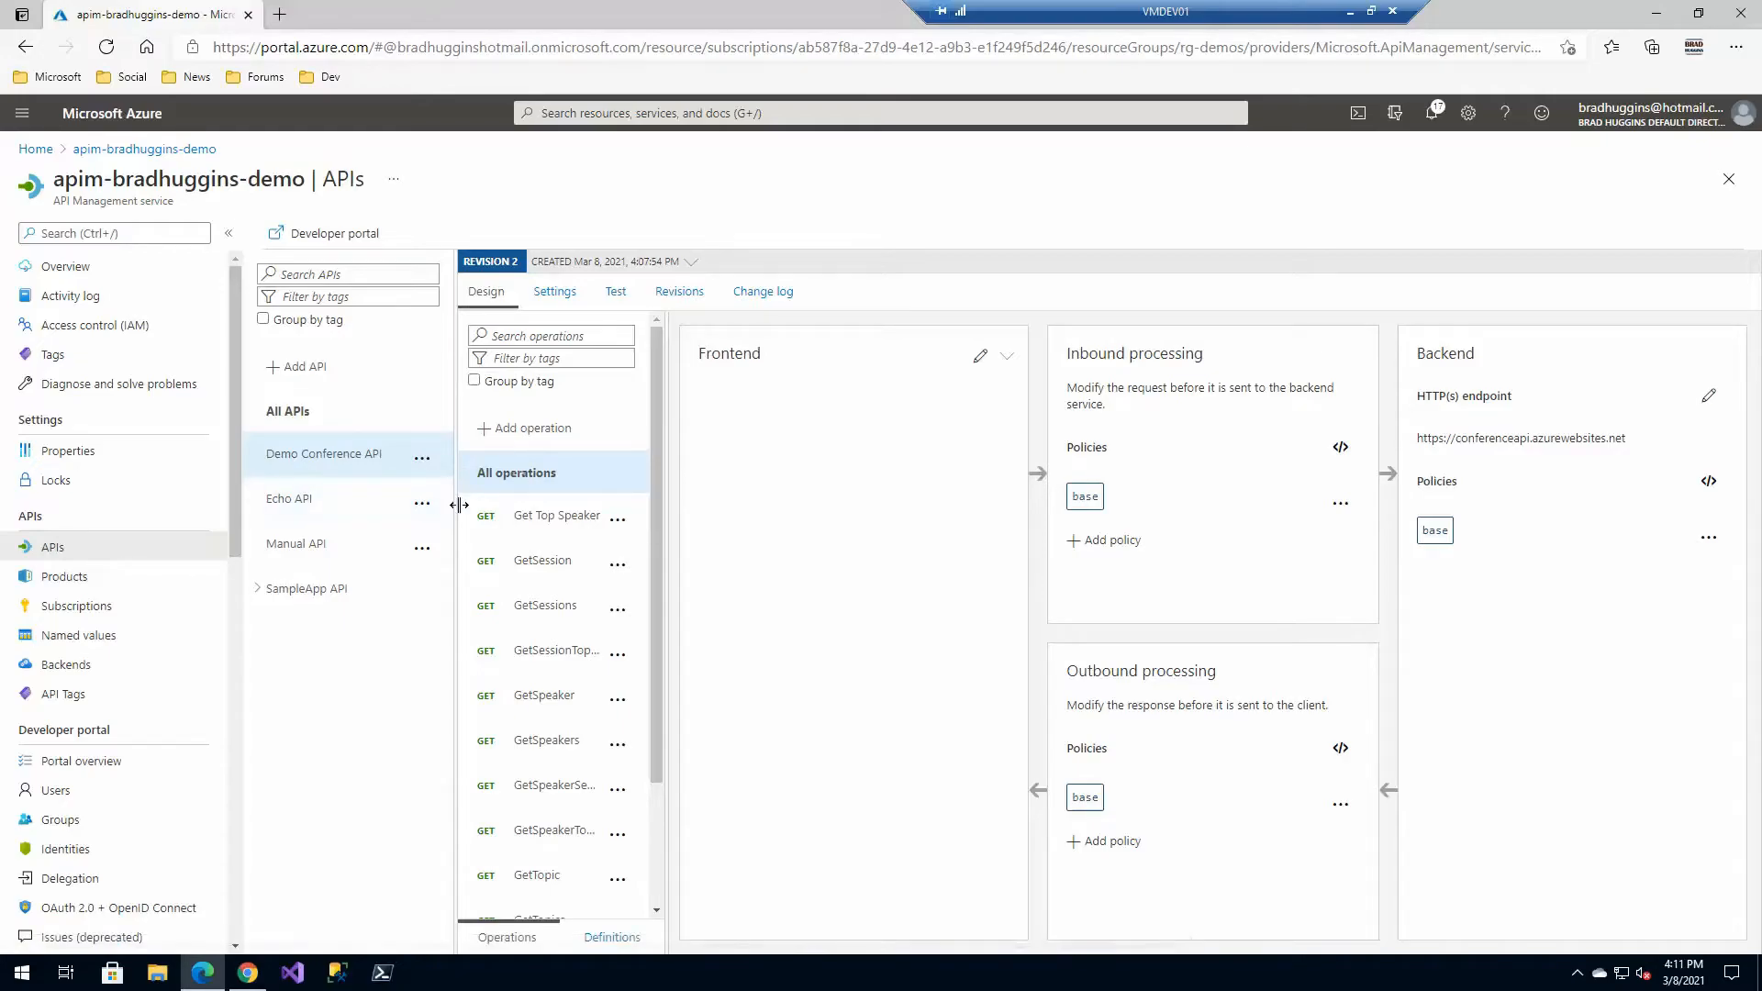
Start adding a version to the Demo Conference API with the version identifier v2.
click(422, 459)
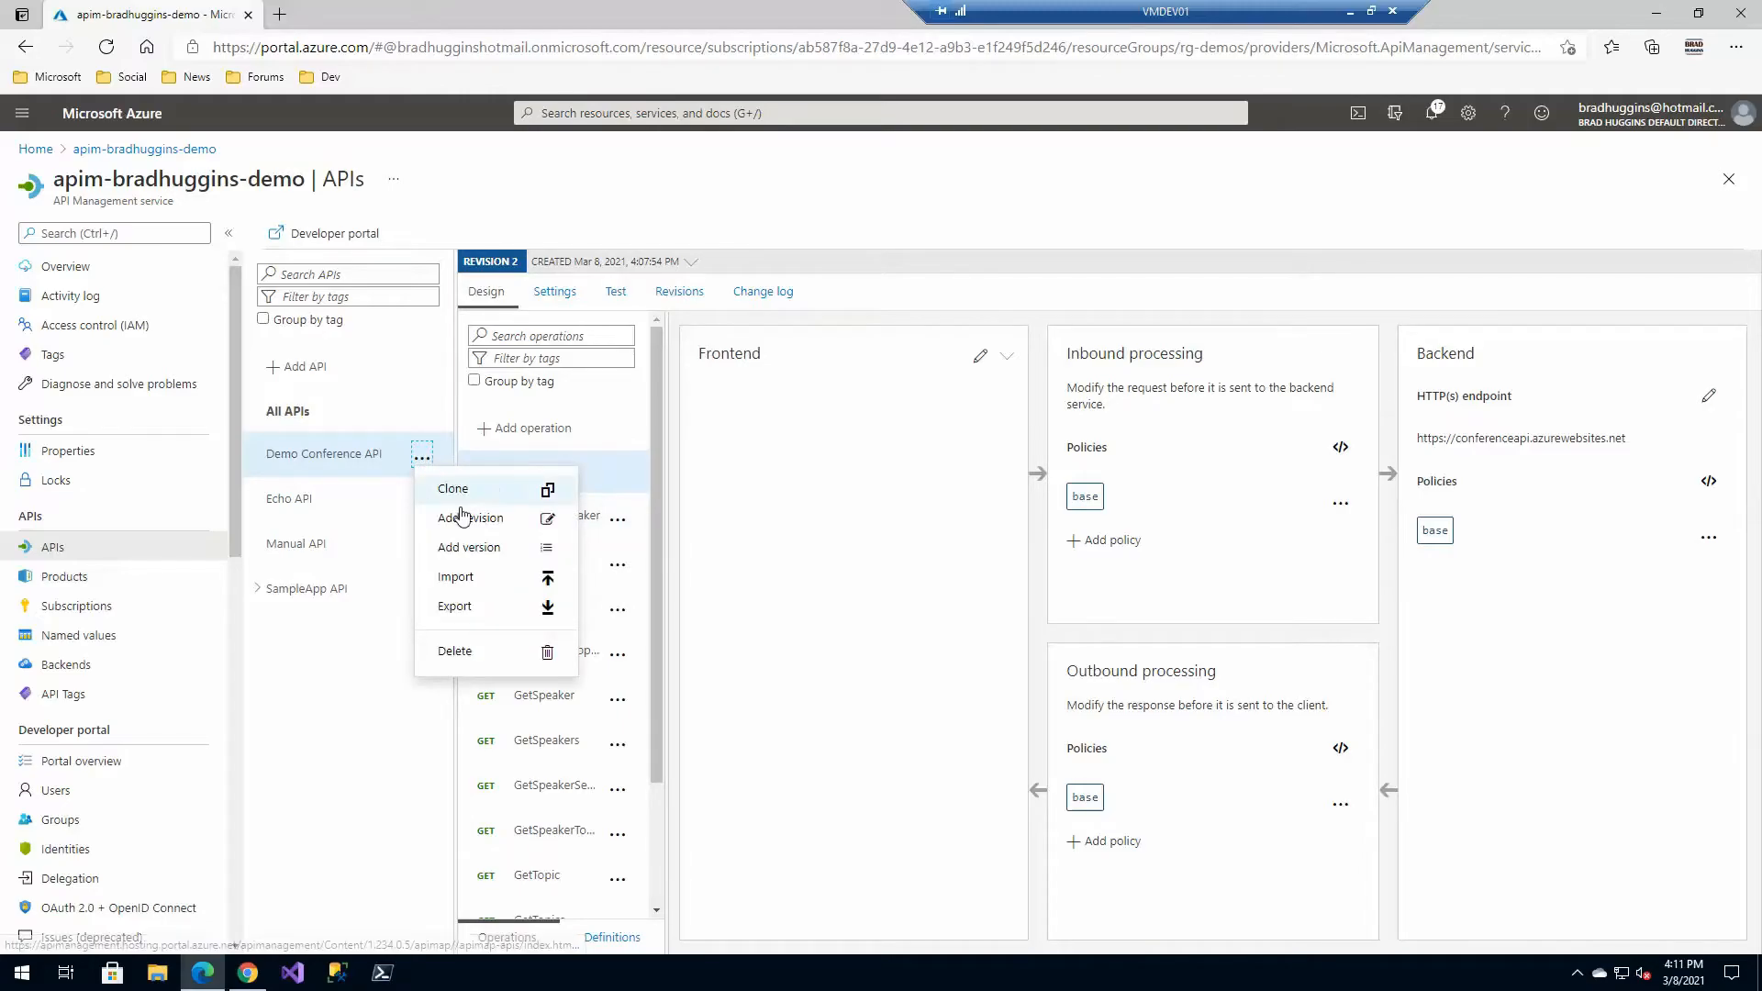
click(494, 551)
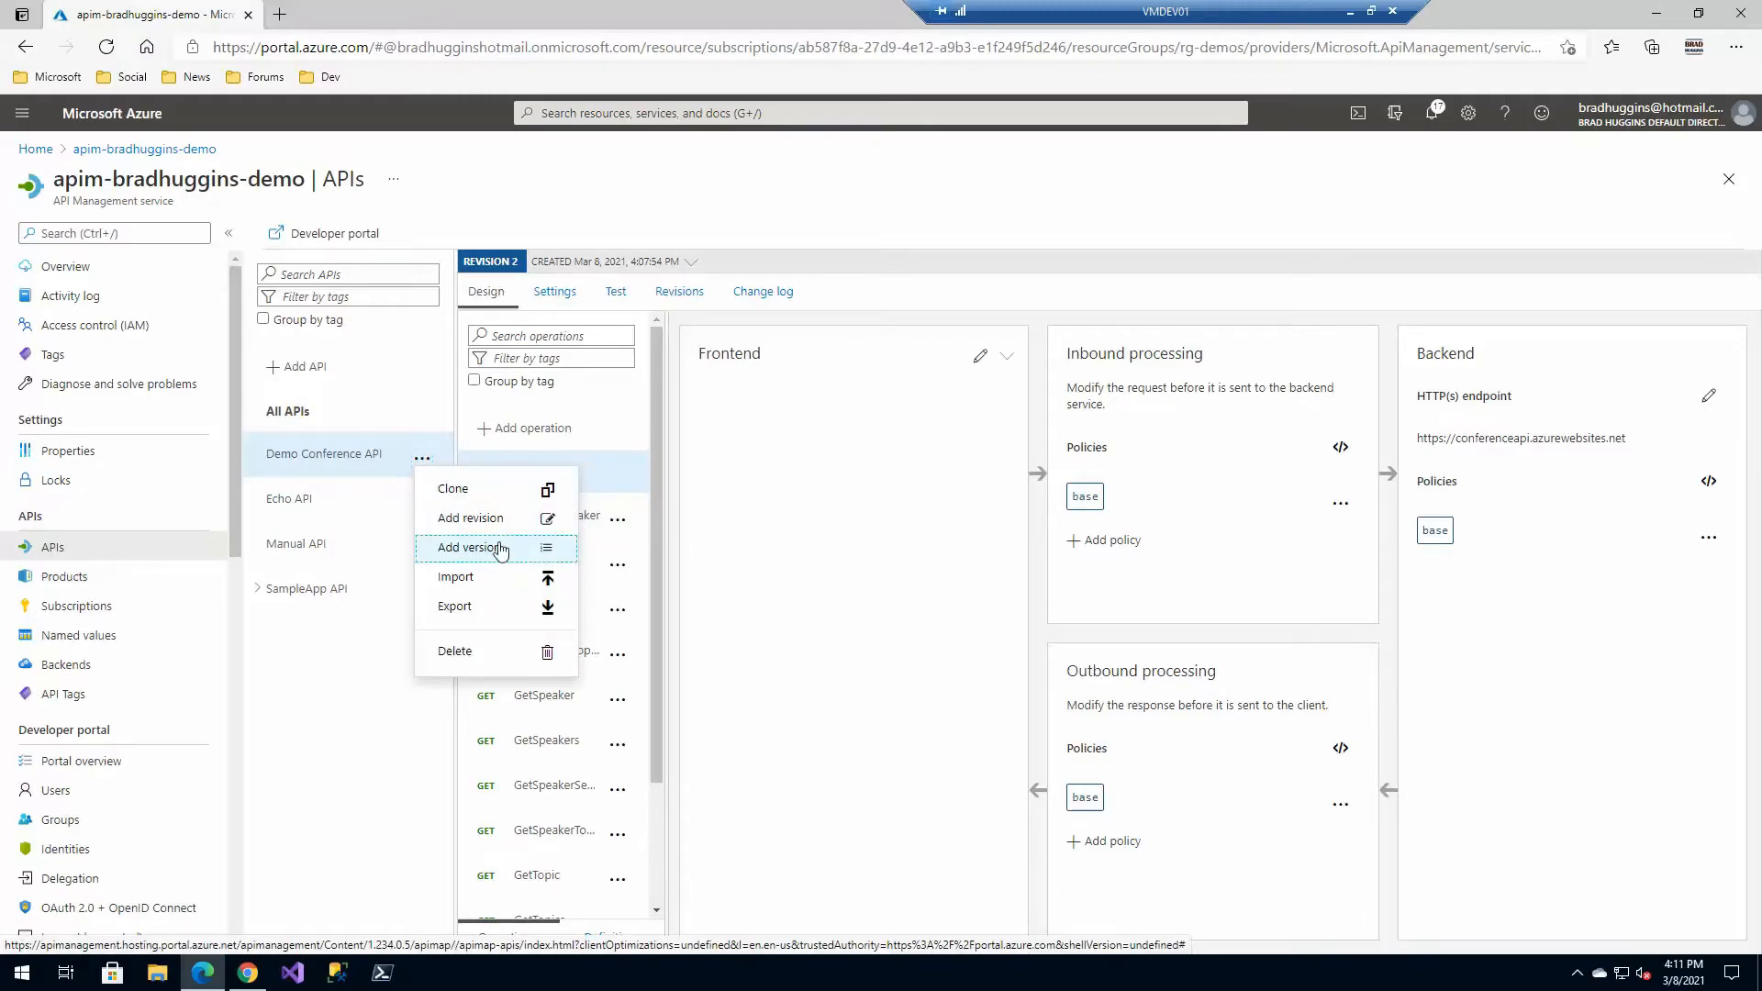
click(855, 376)
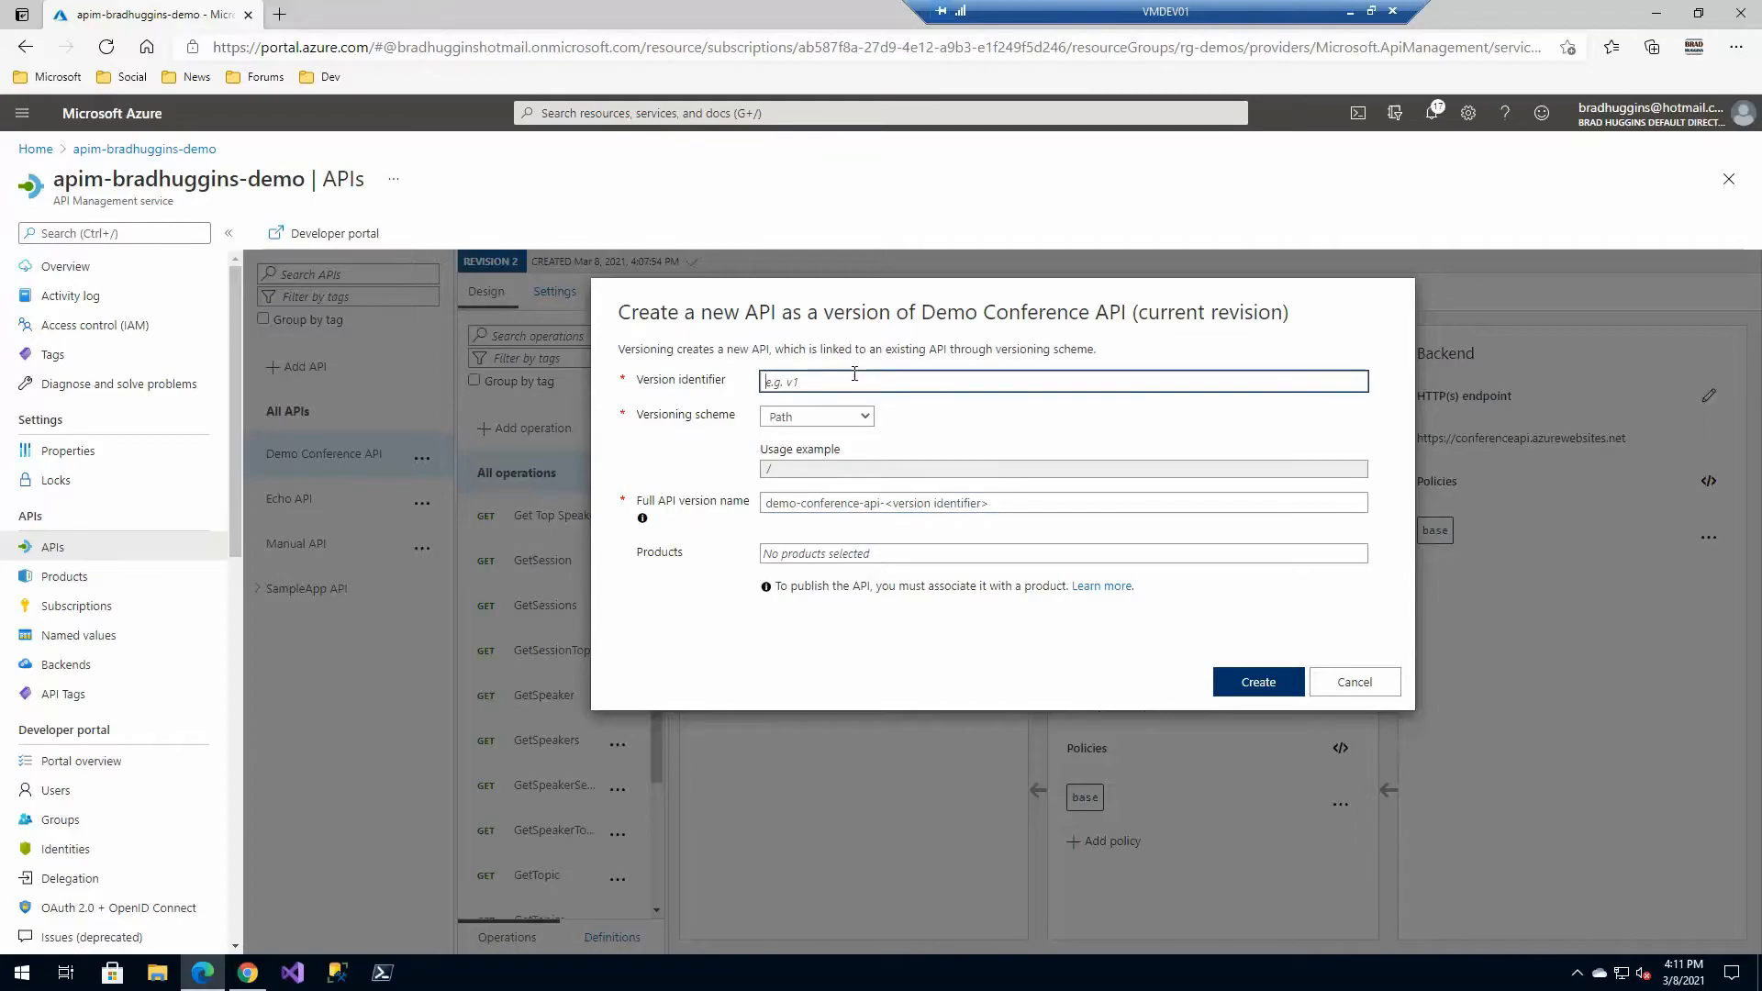
text(v)
Compare the Path, Header and Query string versioning schemes and the settings each requires, ending with Path selected.
click(819, 418)
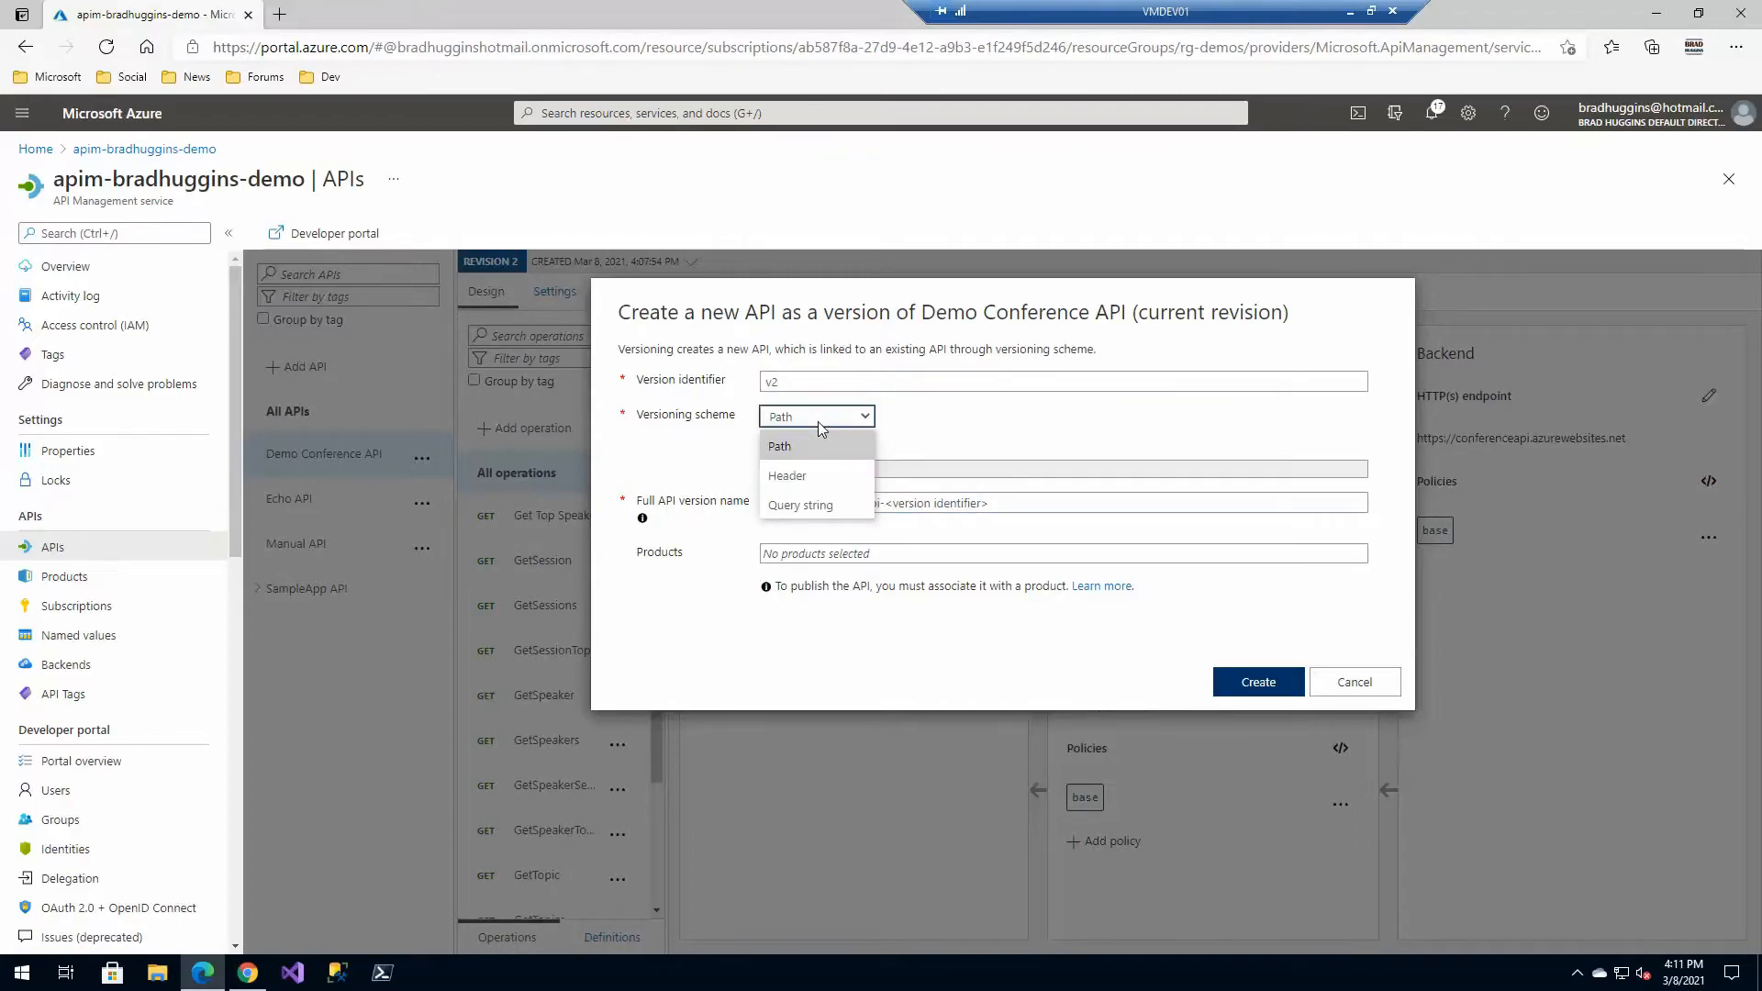
click(818, 421)
drag(788, 469, 751, 485)
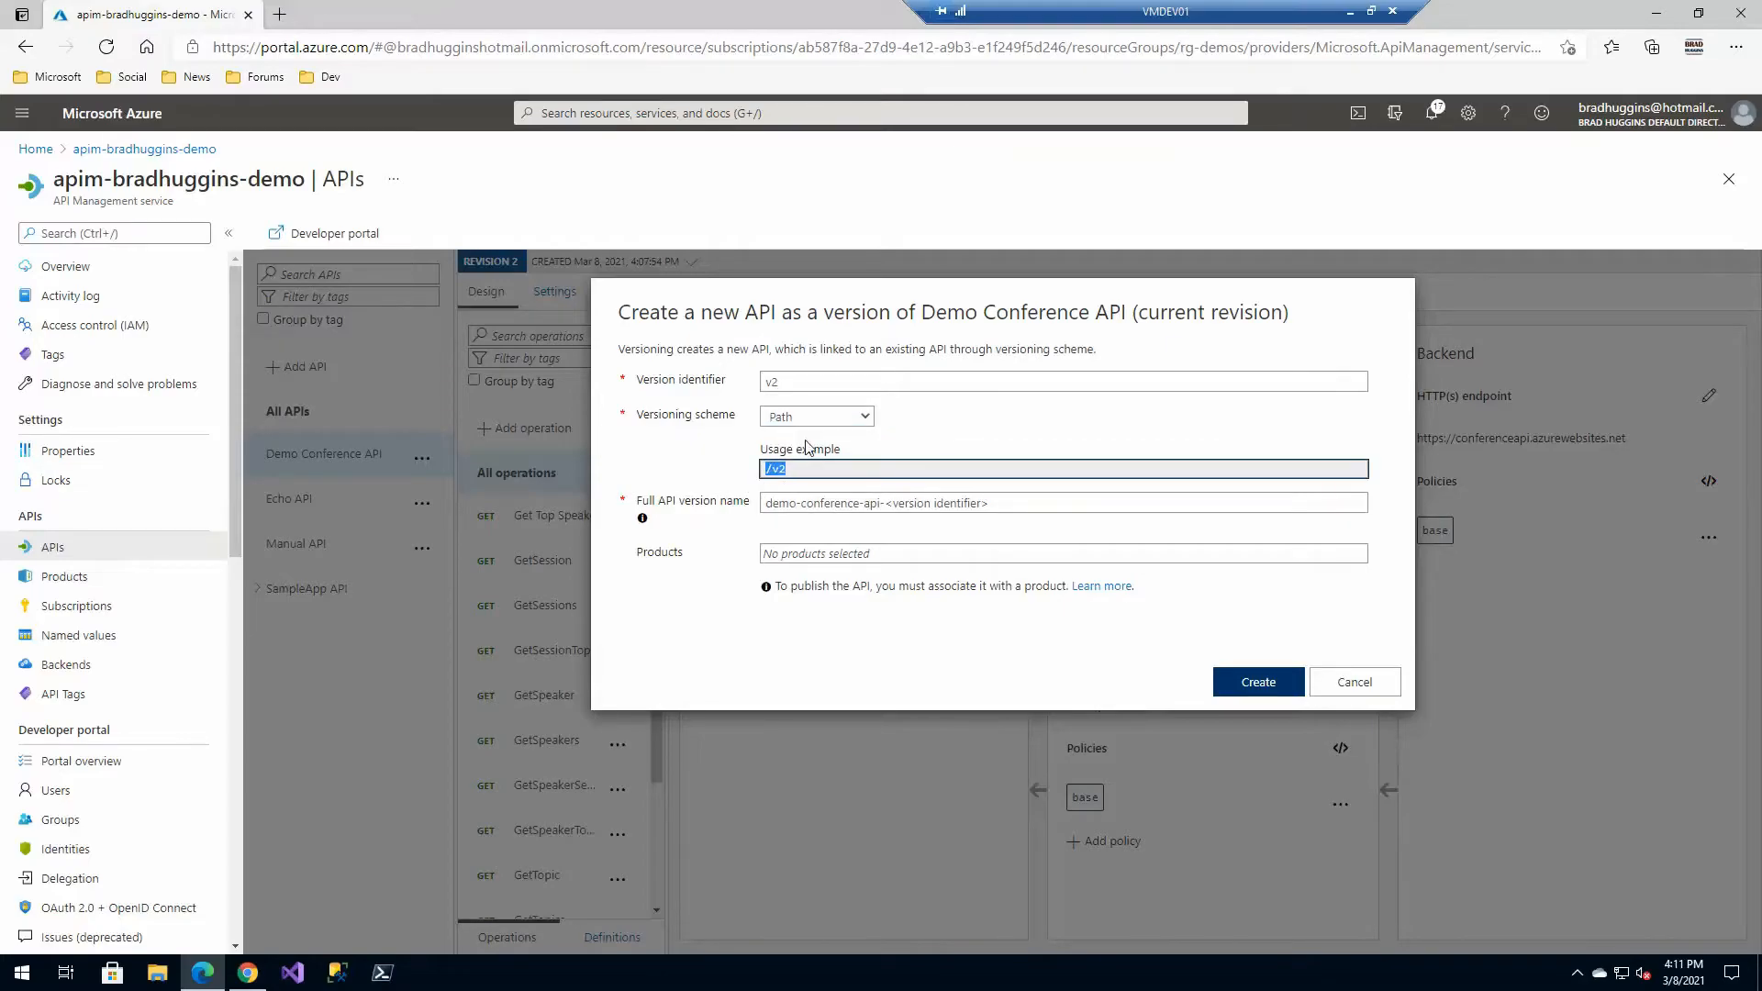
click(817, 417)
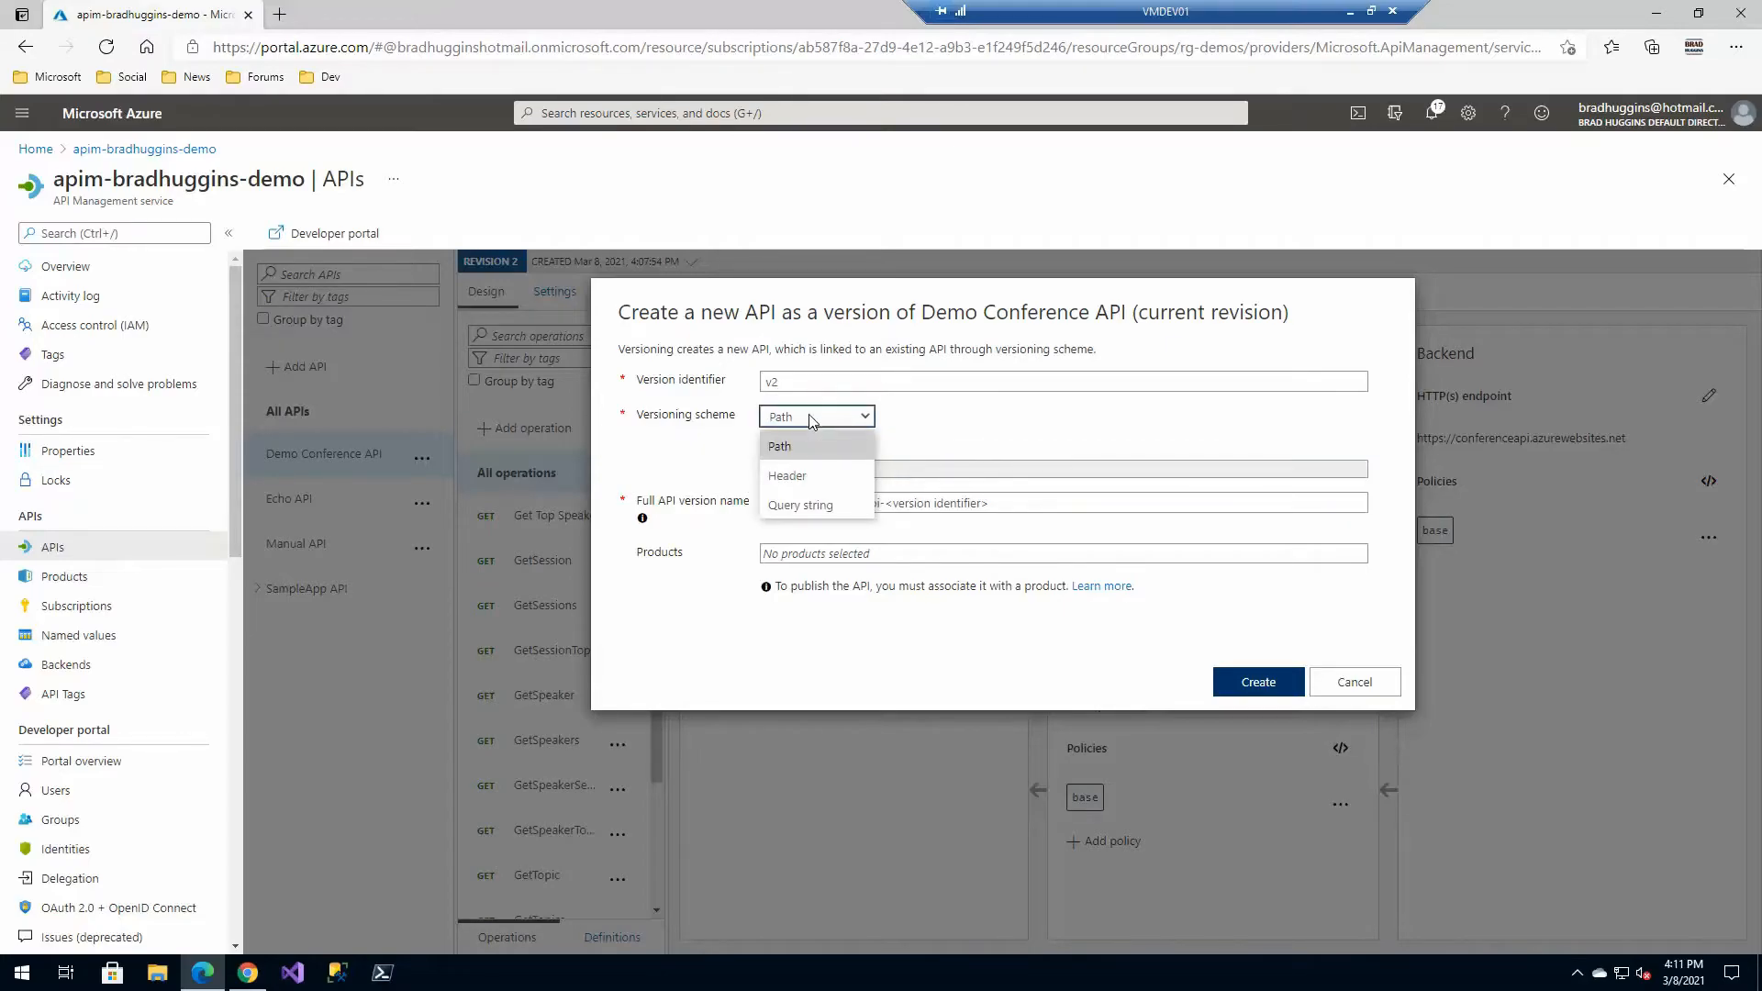
click(806, 470)
click(838, 454)
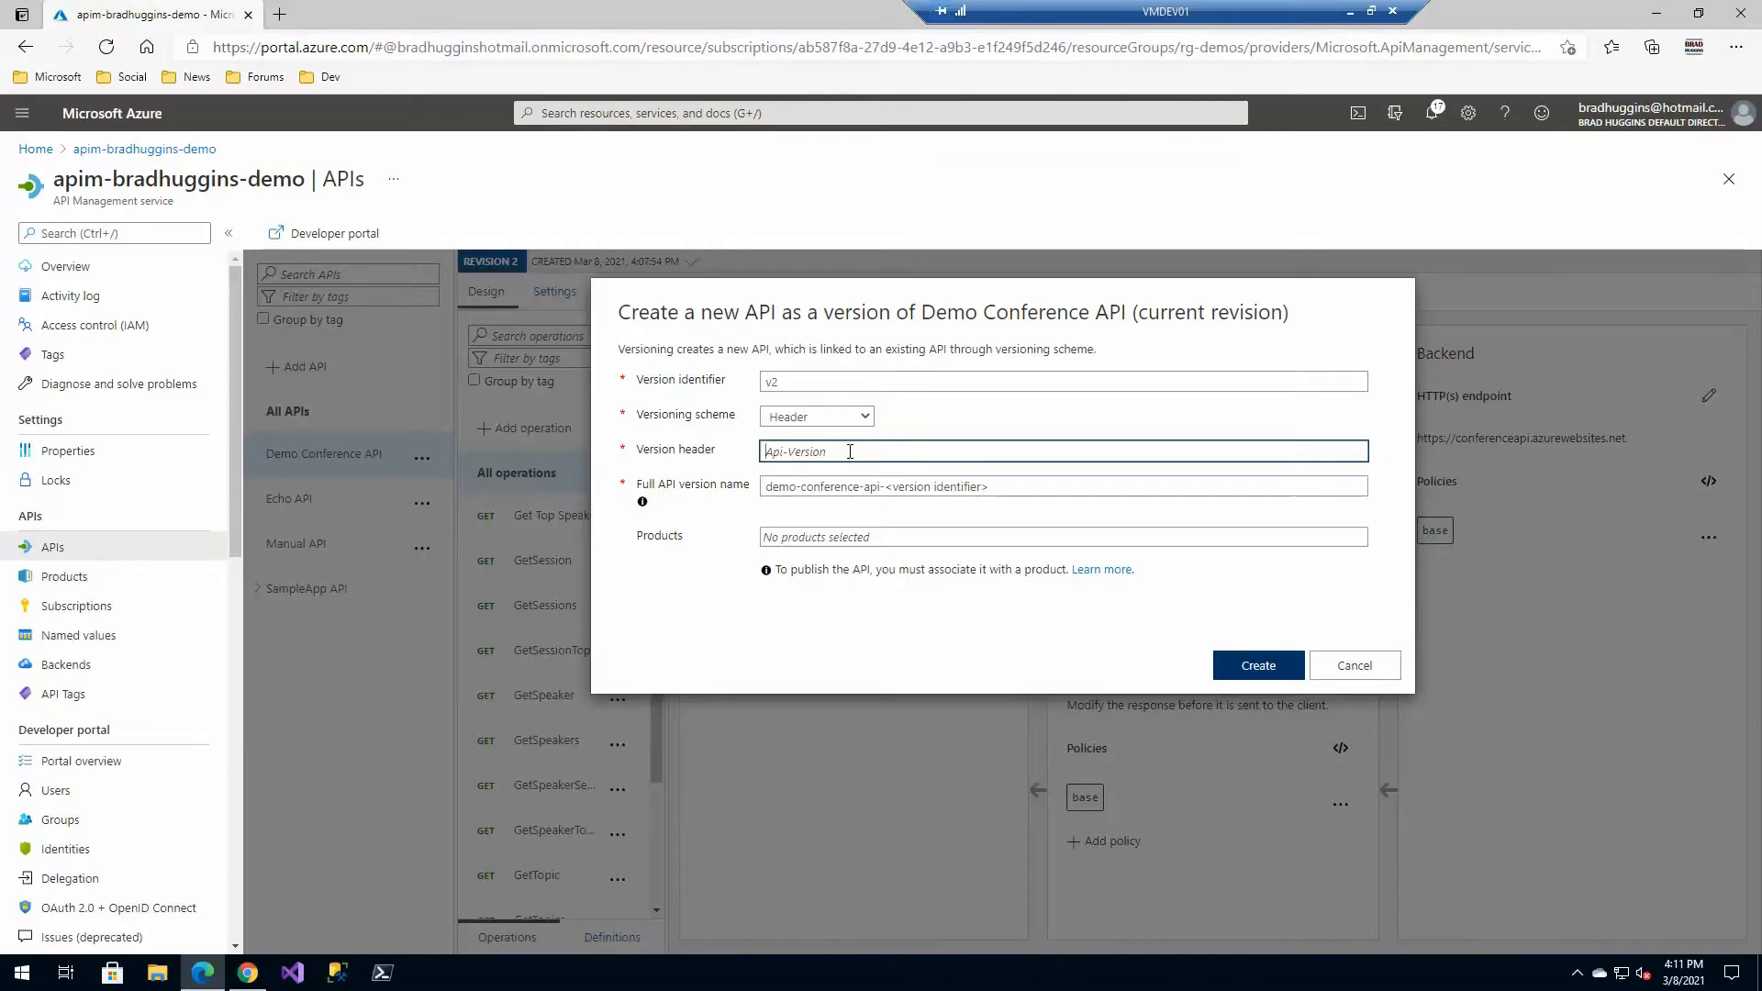
click(818, 417)
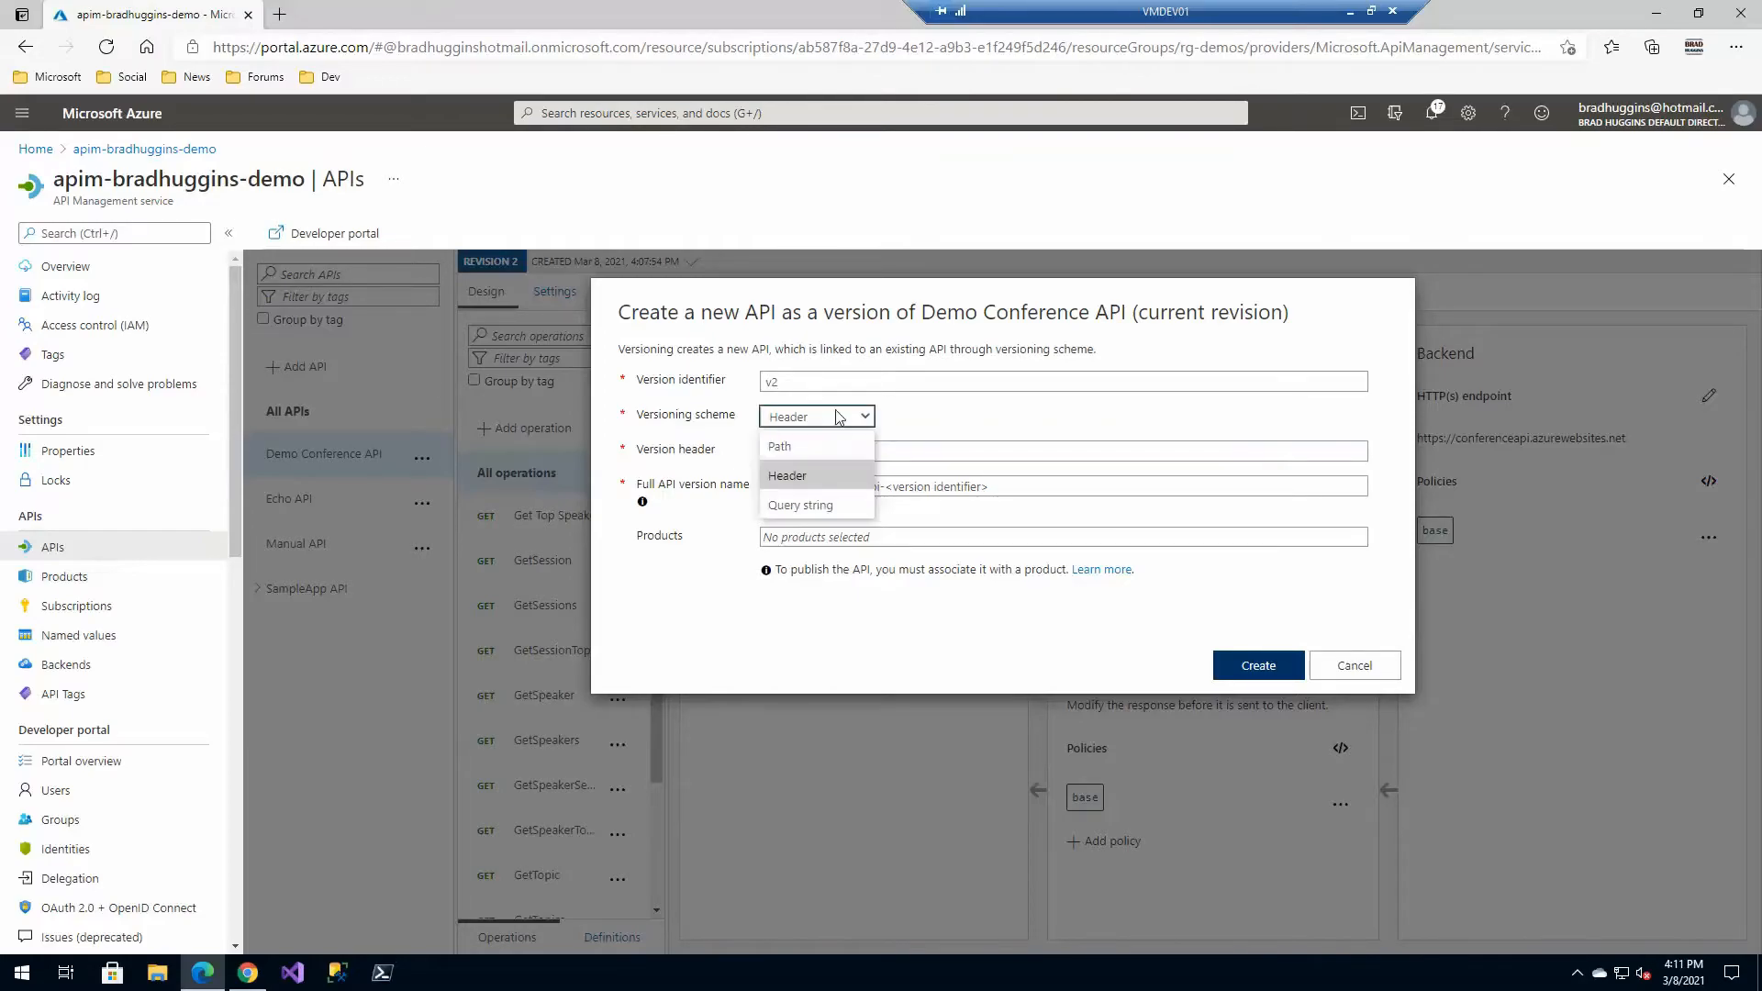
click(806, 502)
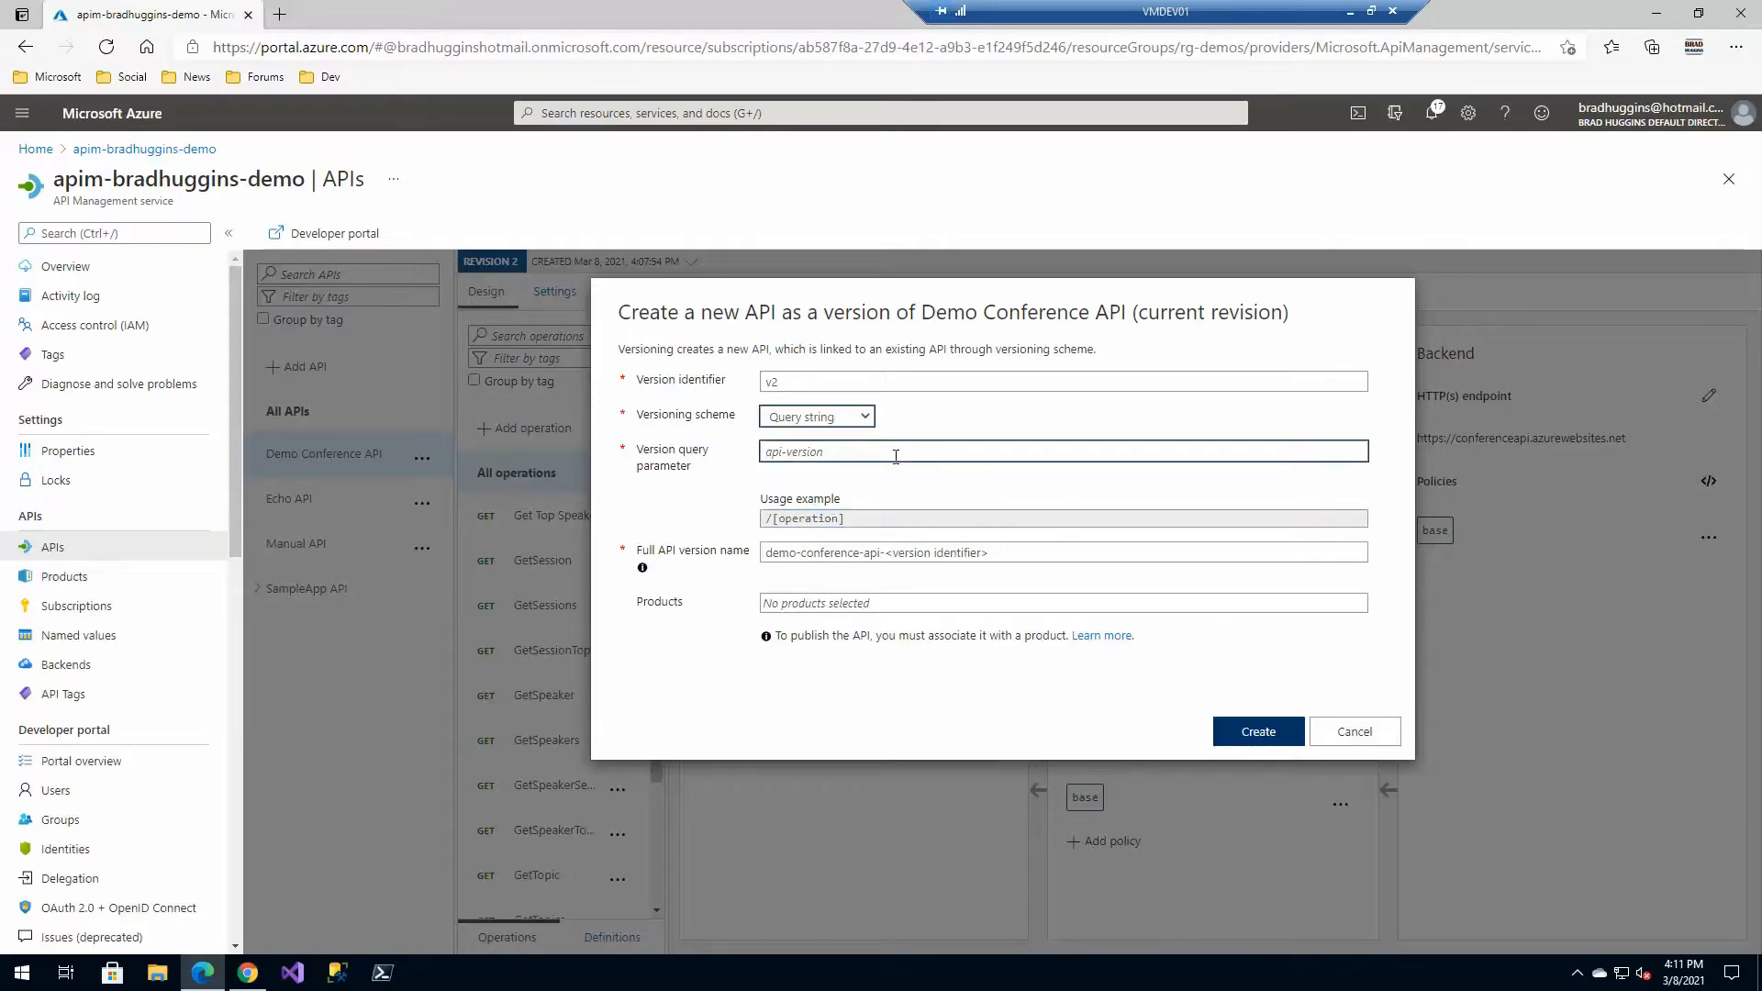
click(837, 418)
click(839, 422)
key(Up)
key(Up)
Set the full API version name to demo-conference-api-v2, assign it to Example Product, and create the version.
click(797, 503)
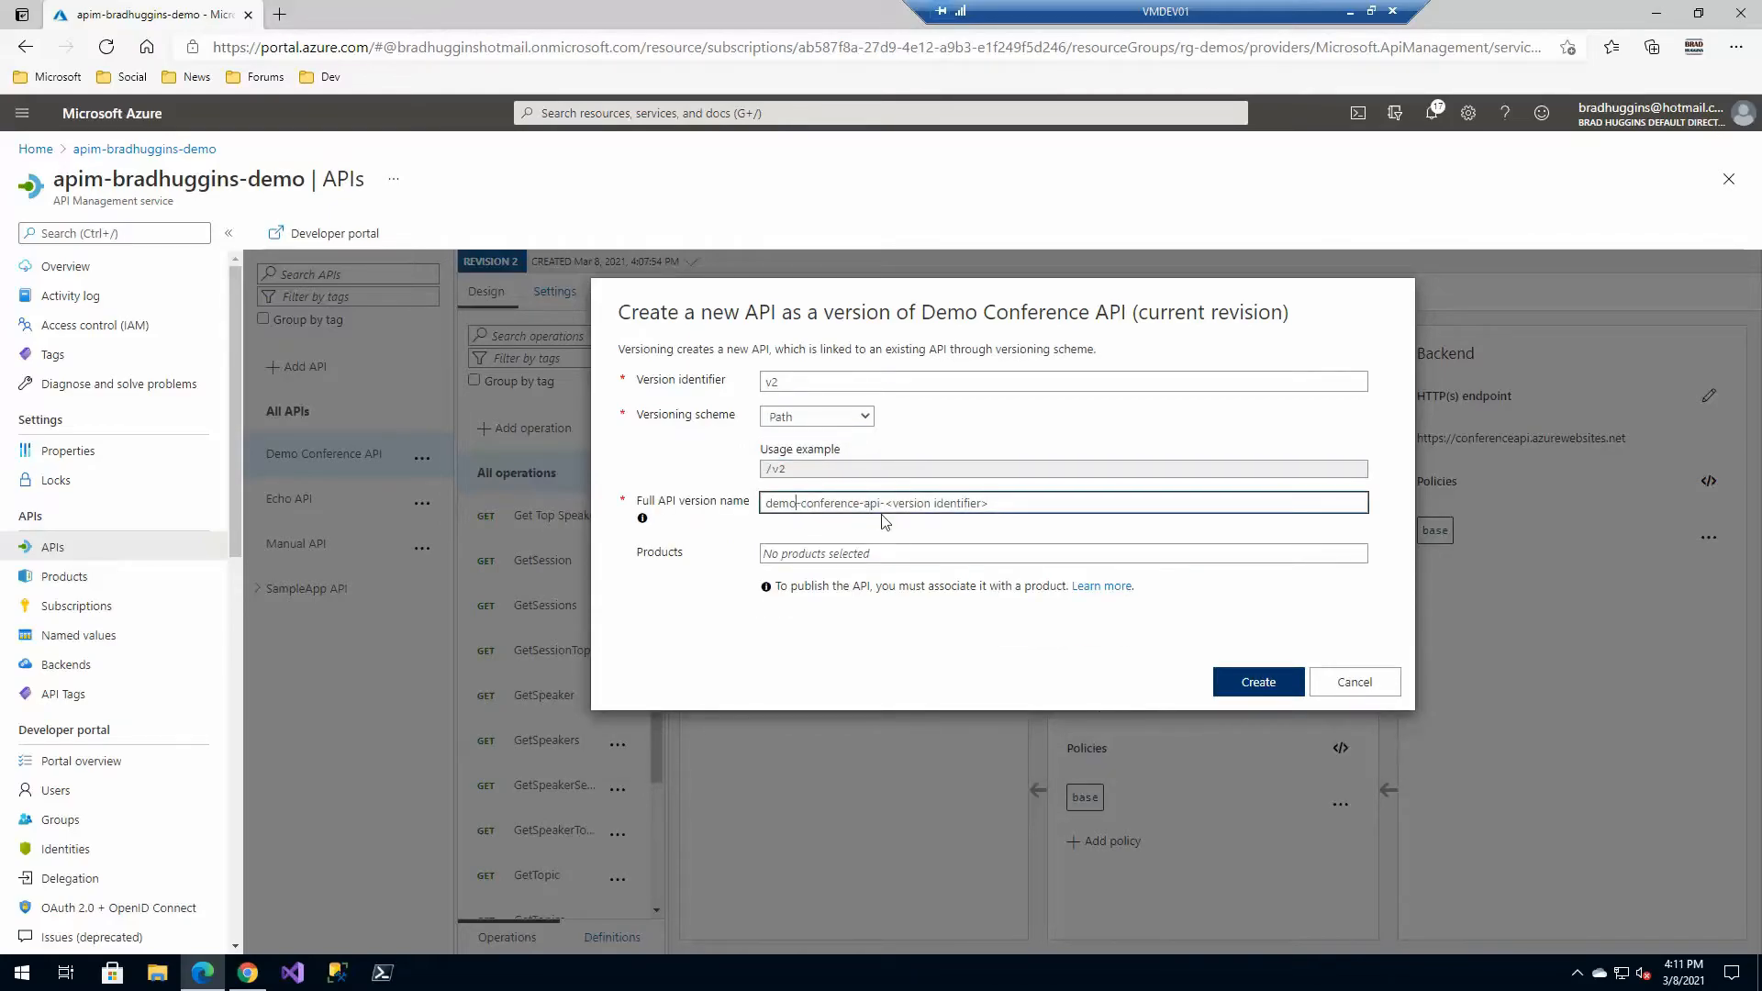
drag(887, 504, 1347, 492)
text(v)
click(815, 553)
click(818, 587)
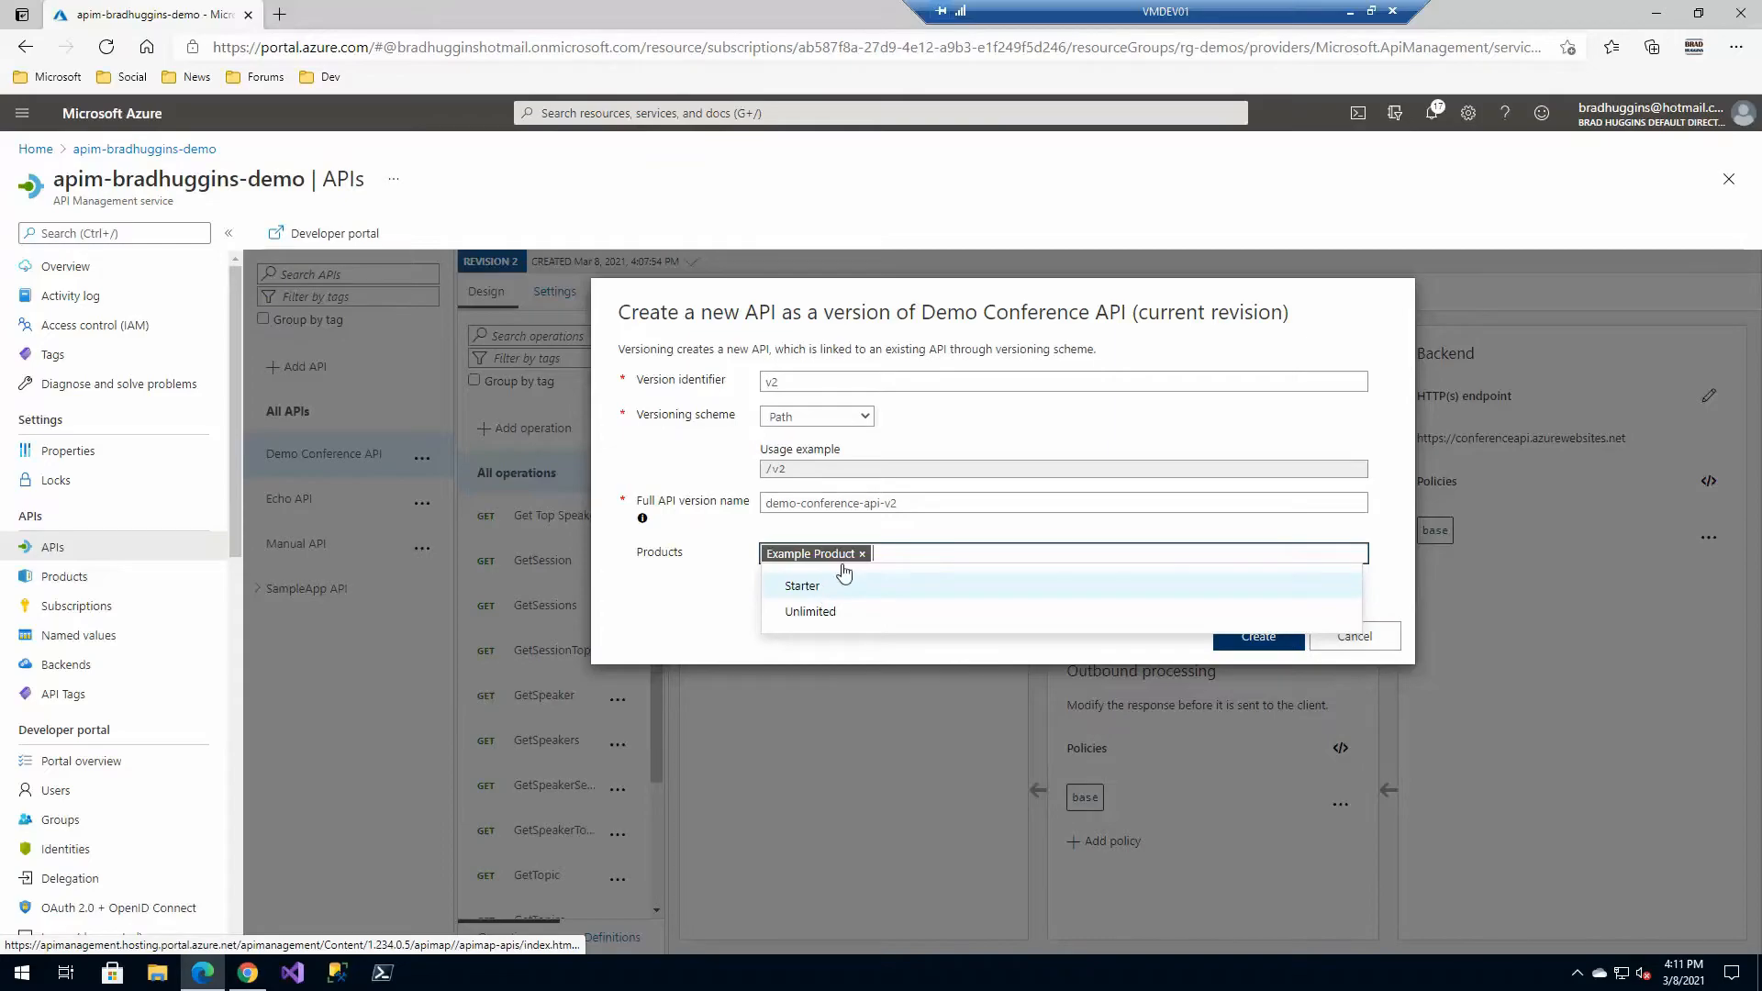
click(693, 576)
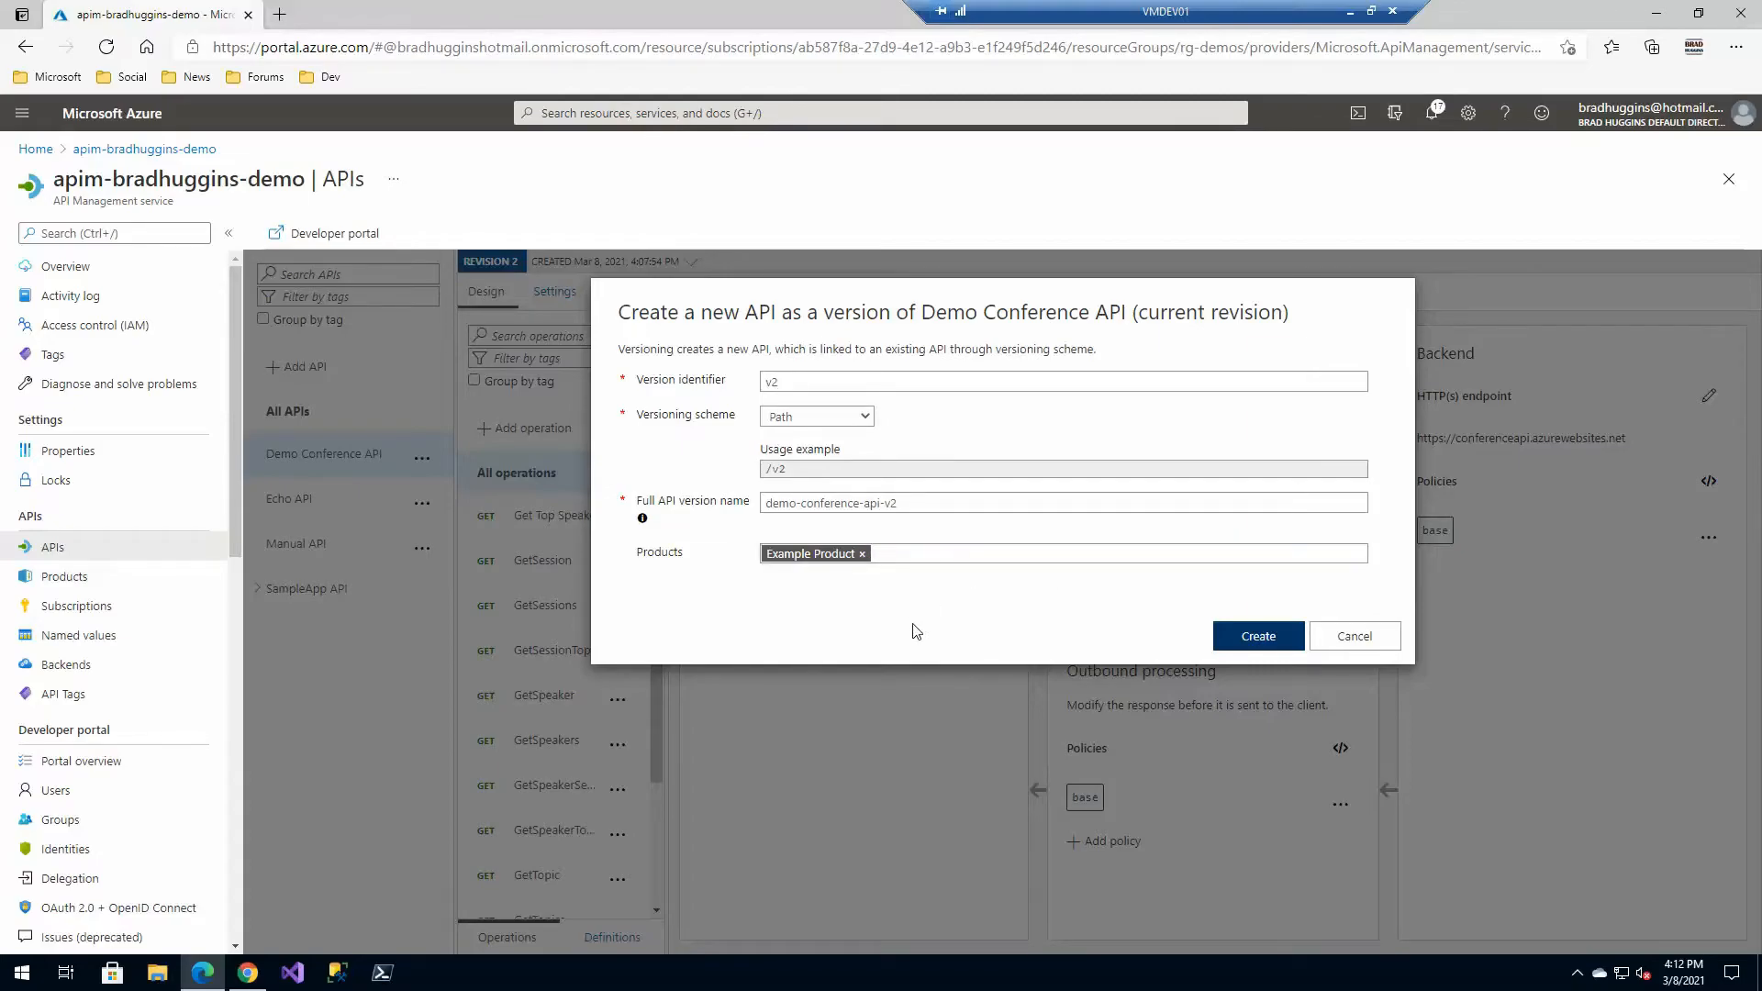
click(1250, 637)
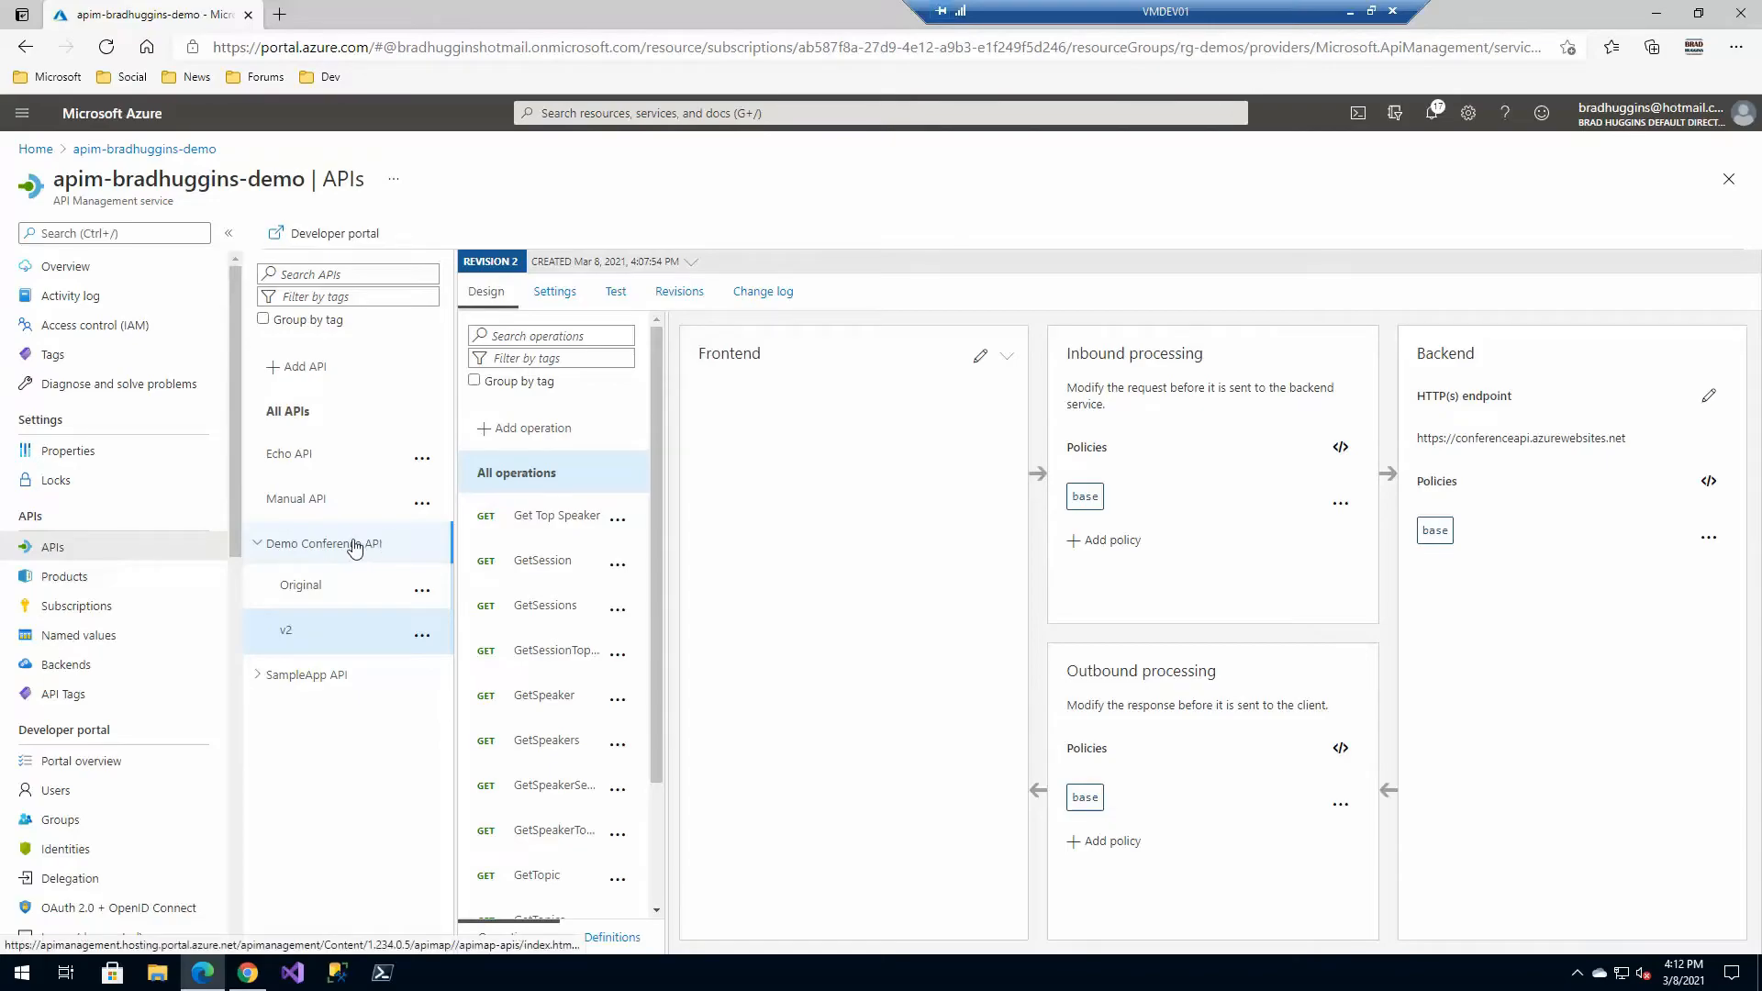
Open the version set settings of the Demo Conference API.
click(354, 545)
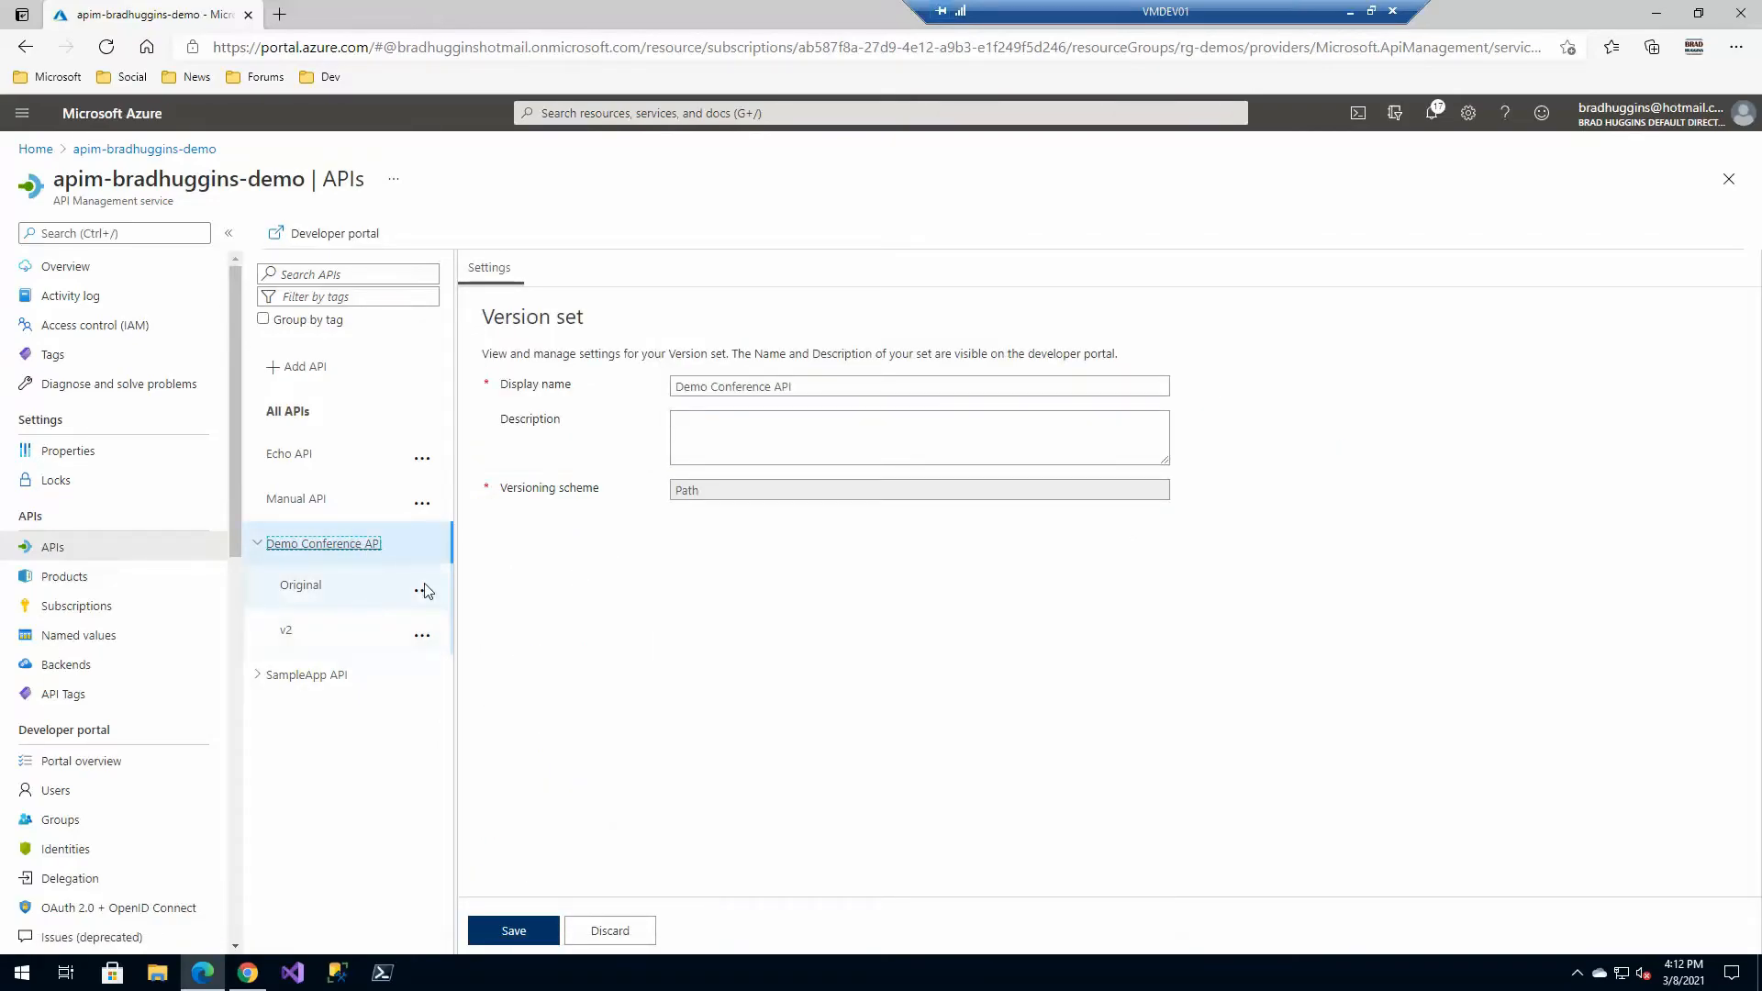
Delete the Get Top Speaker operation from v2 of the Demo Conference API and compare its operations with those of the Original version.
click(321, 589)
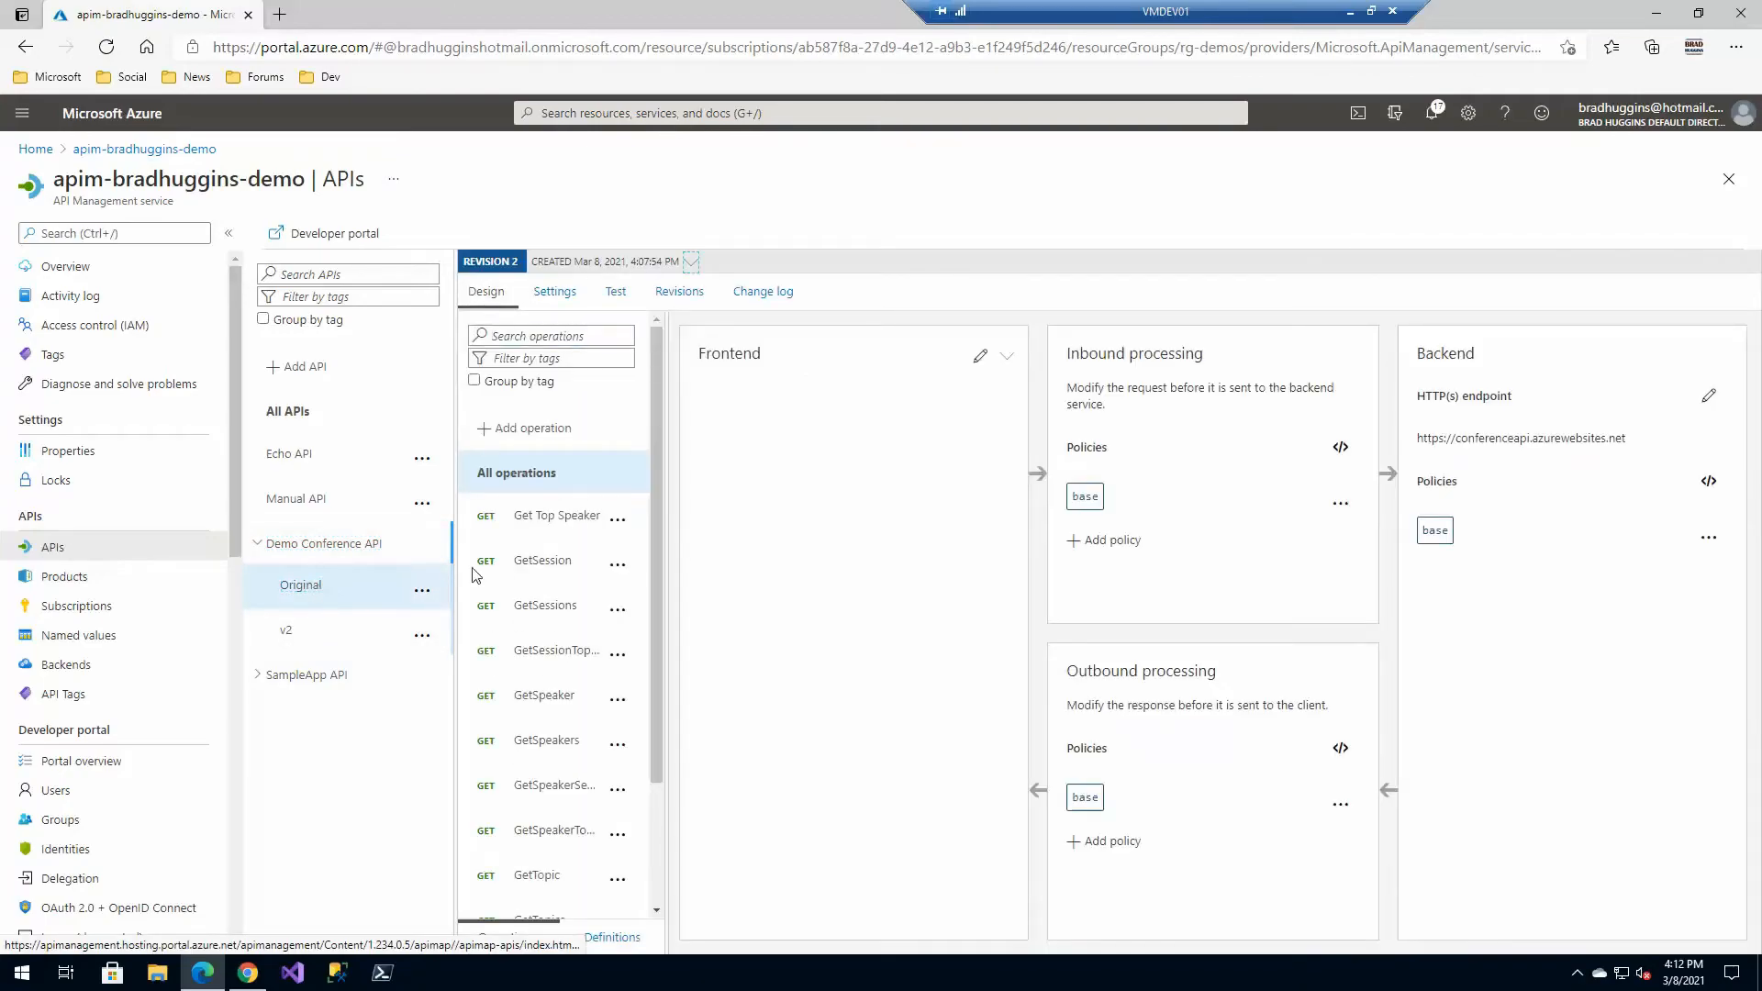
click(287, 631)
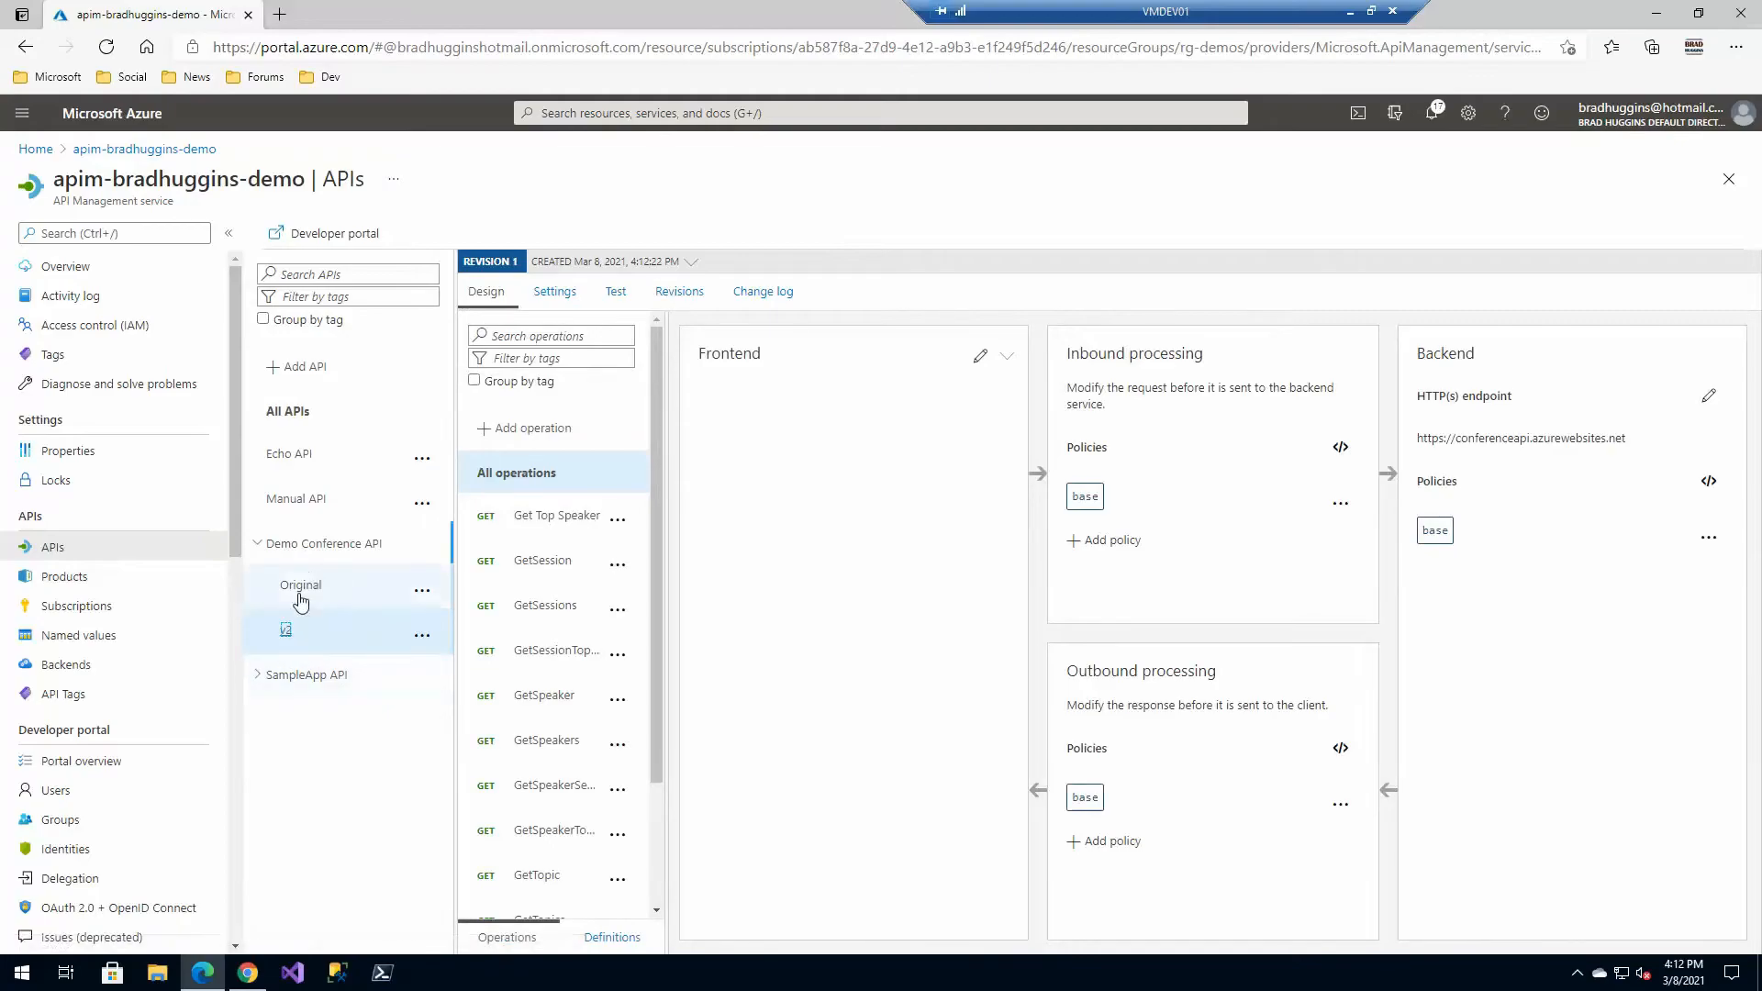
click(618, 520)
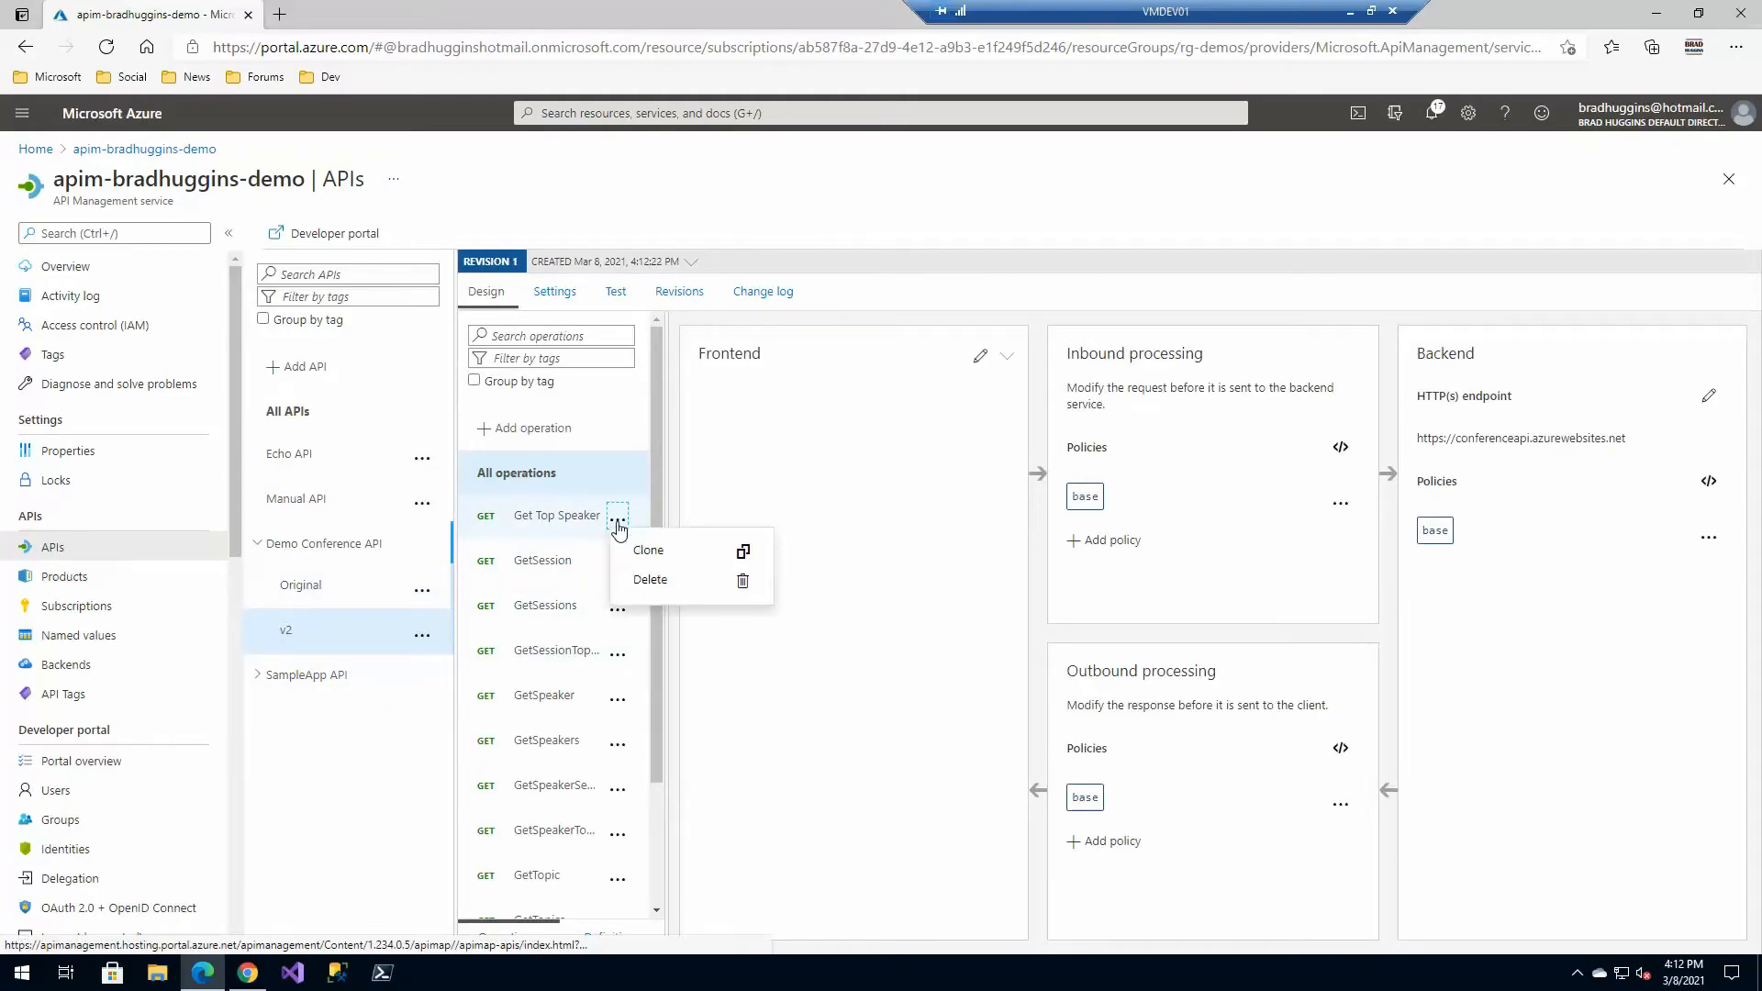
click(653, 579)
click(1037, 404)
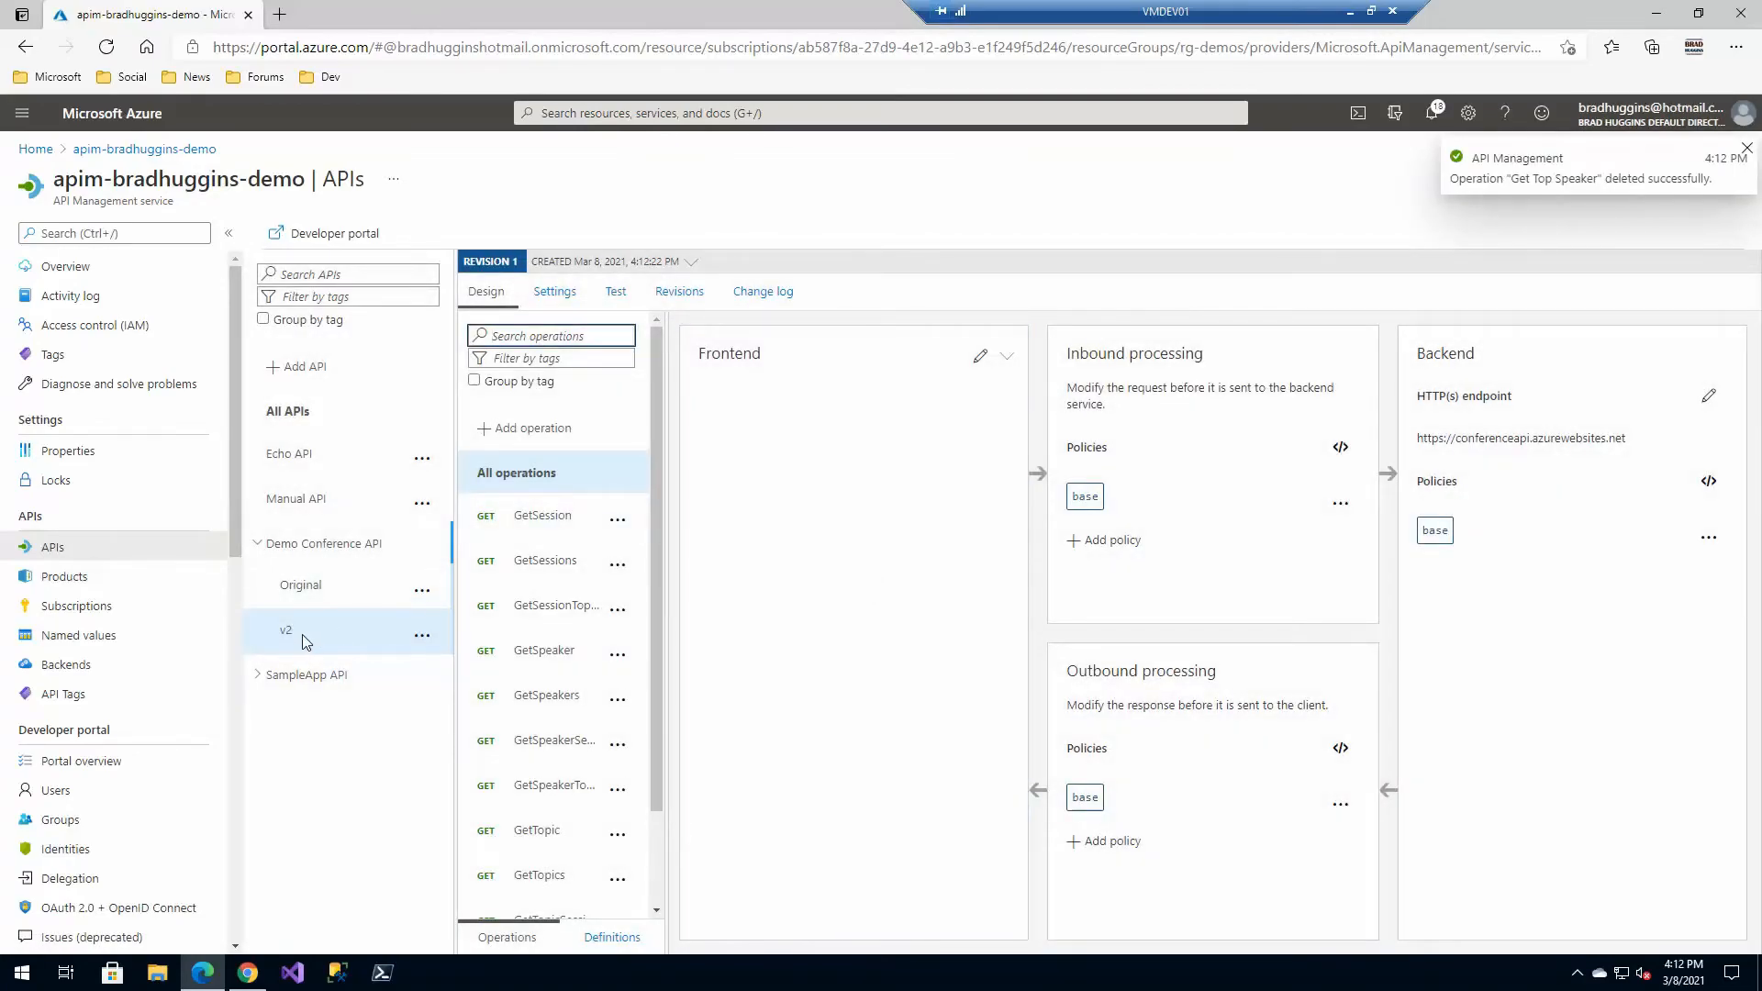
click(311, 590)
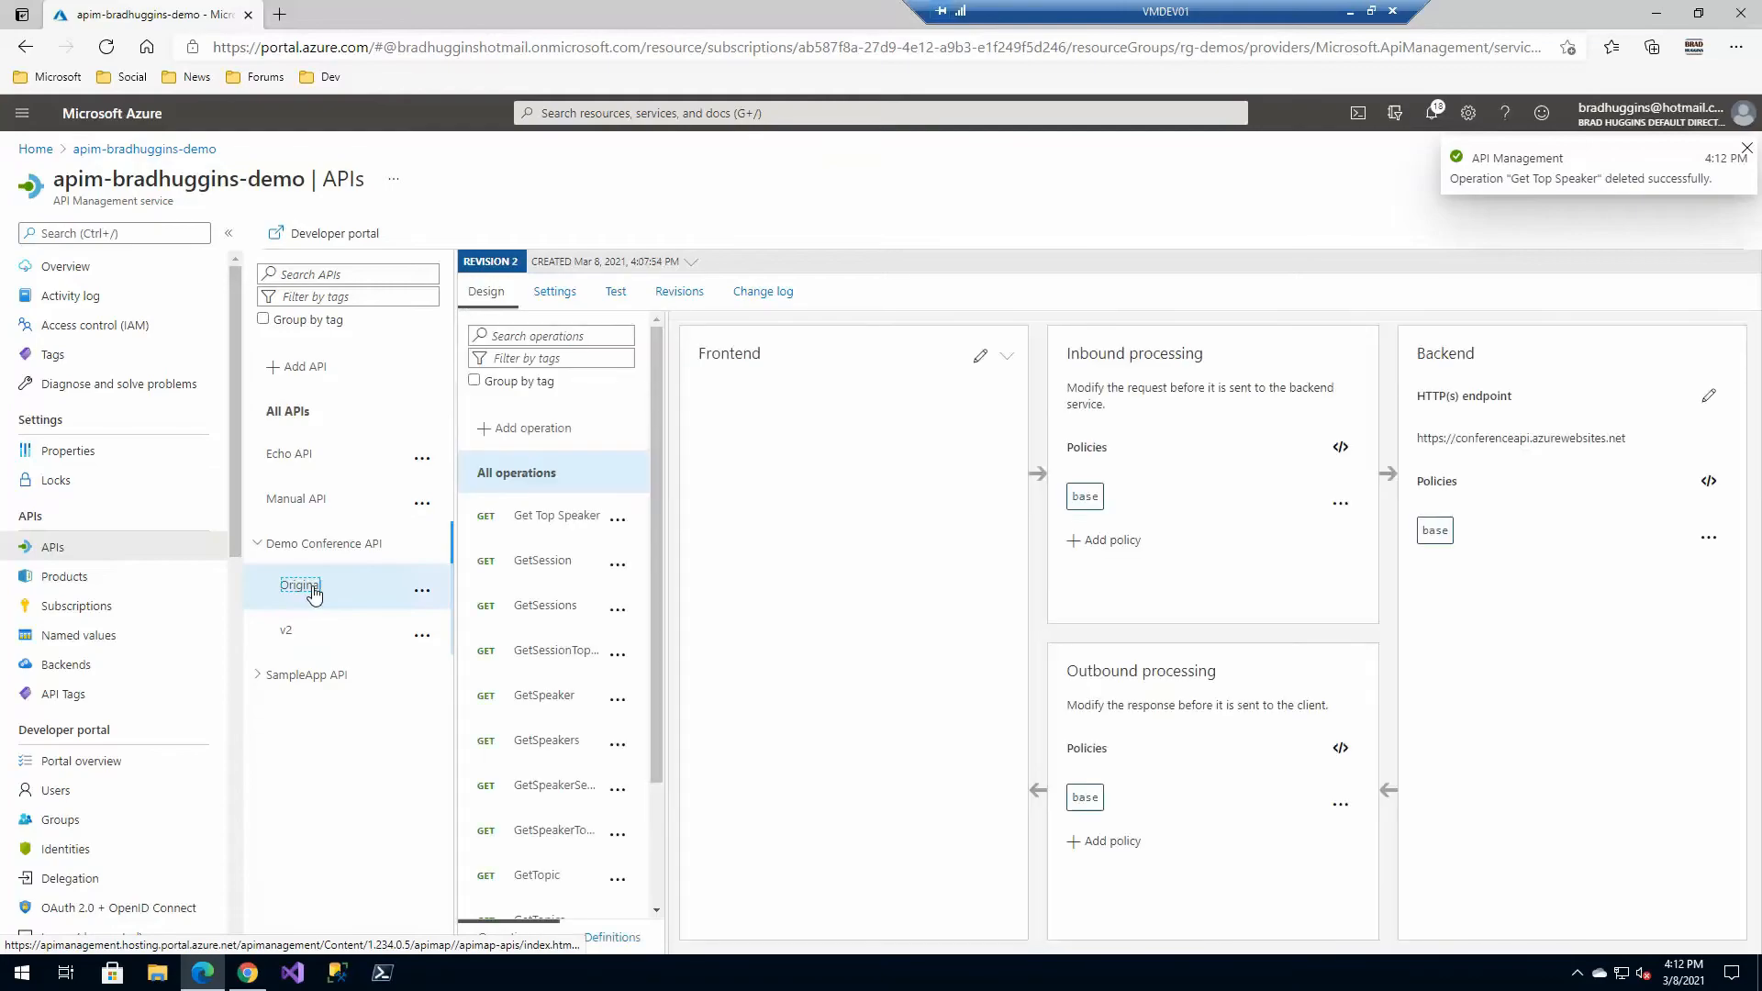
click(286, 631)
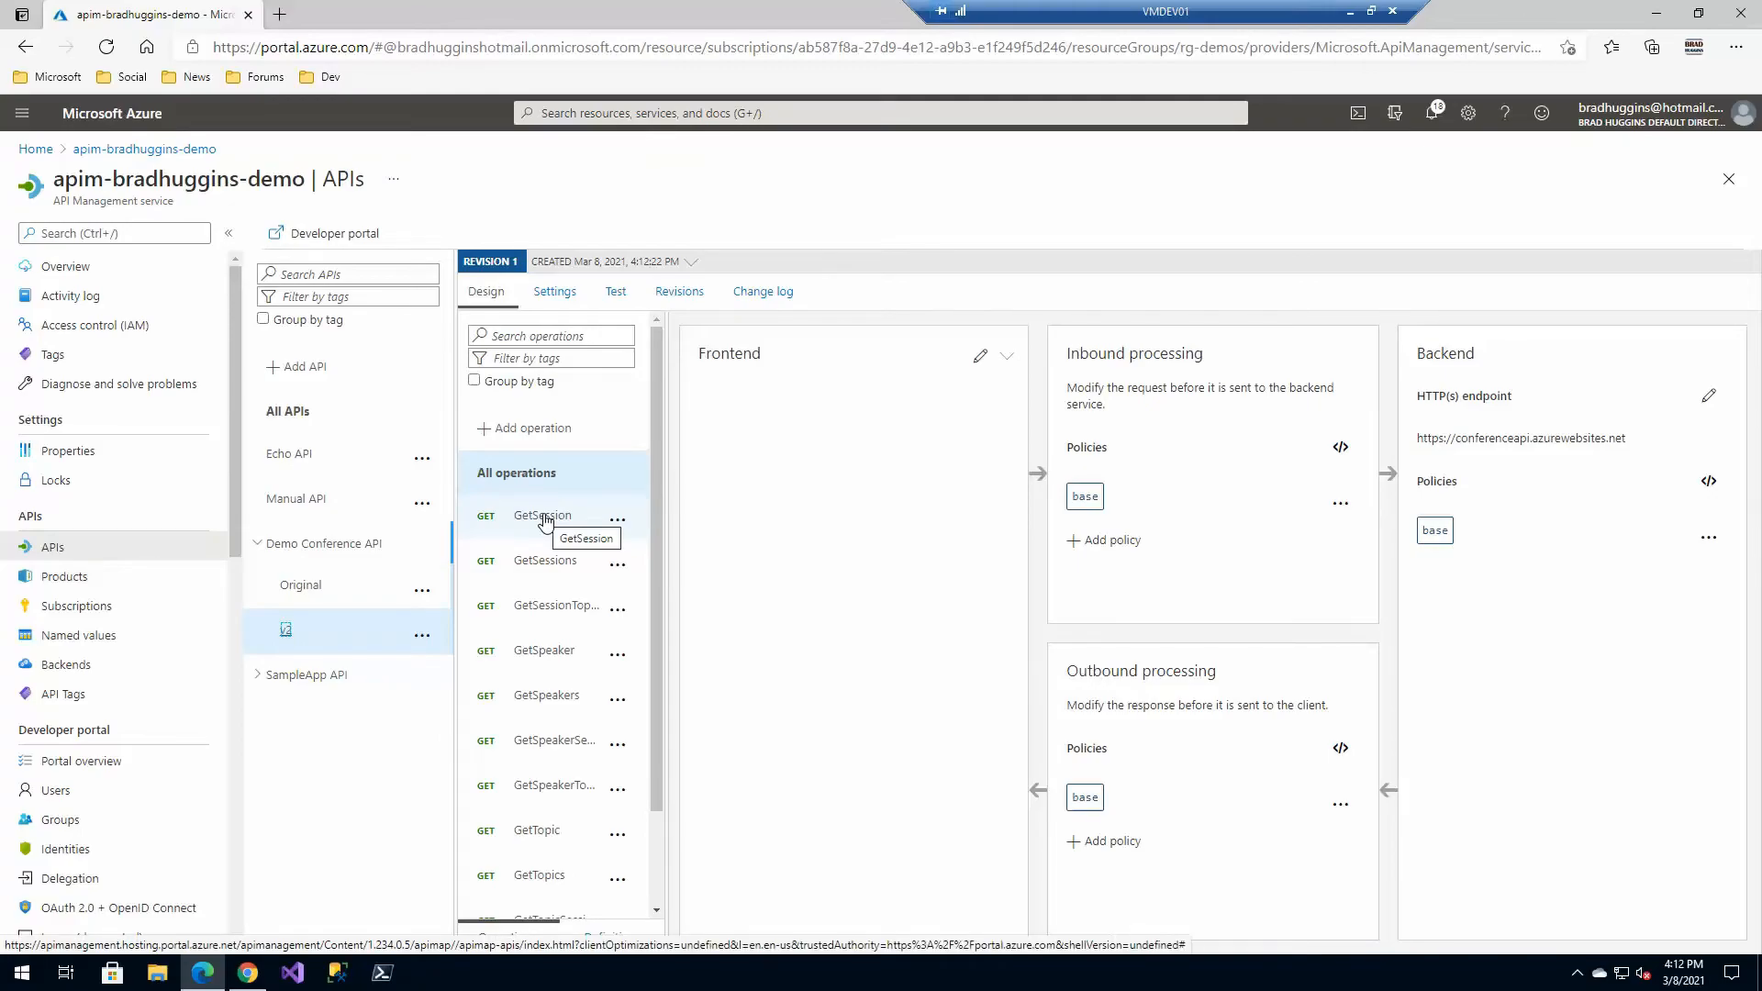
Open the test console for v2's GetSession operation, check the version segment in the request URL, and apply the Example Product scope.
click(545, 518)
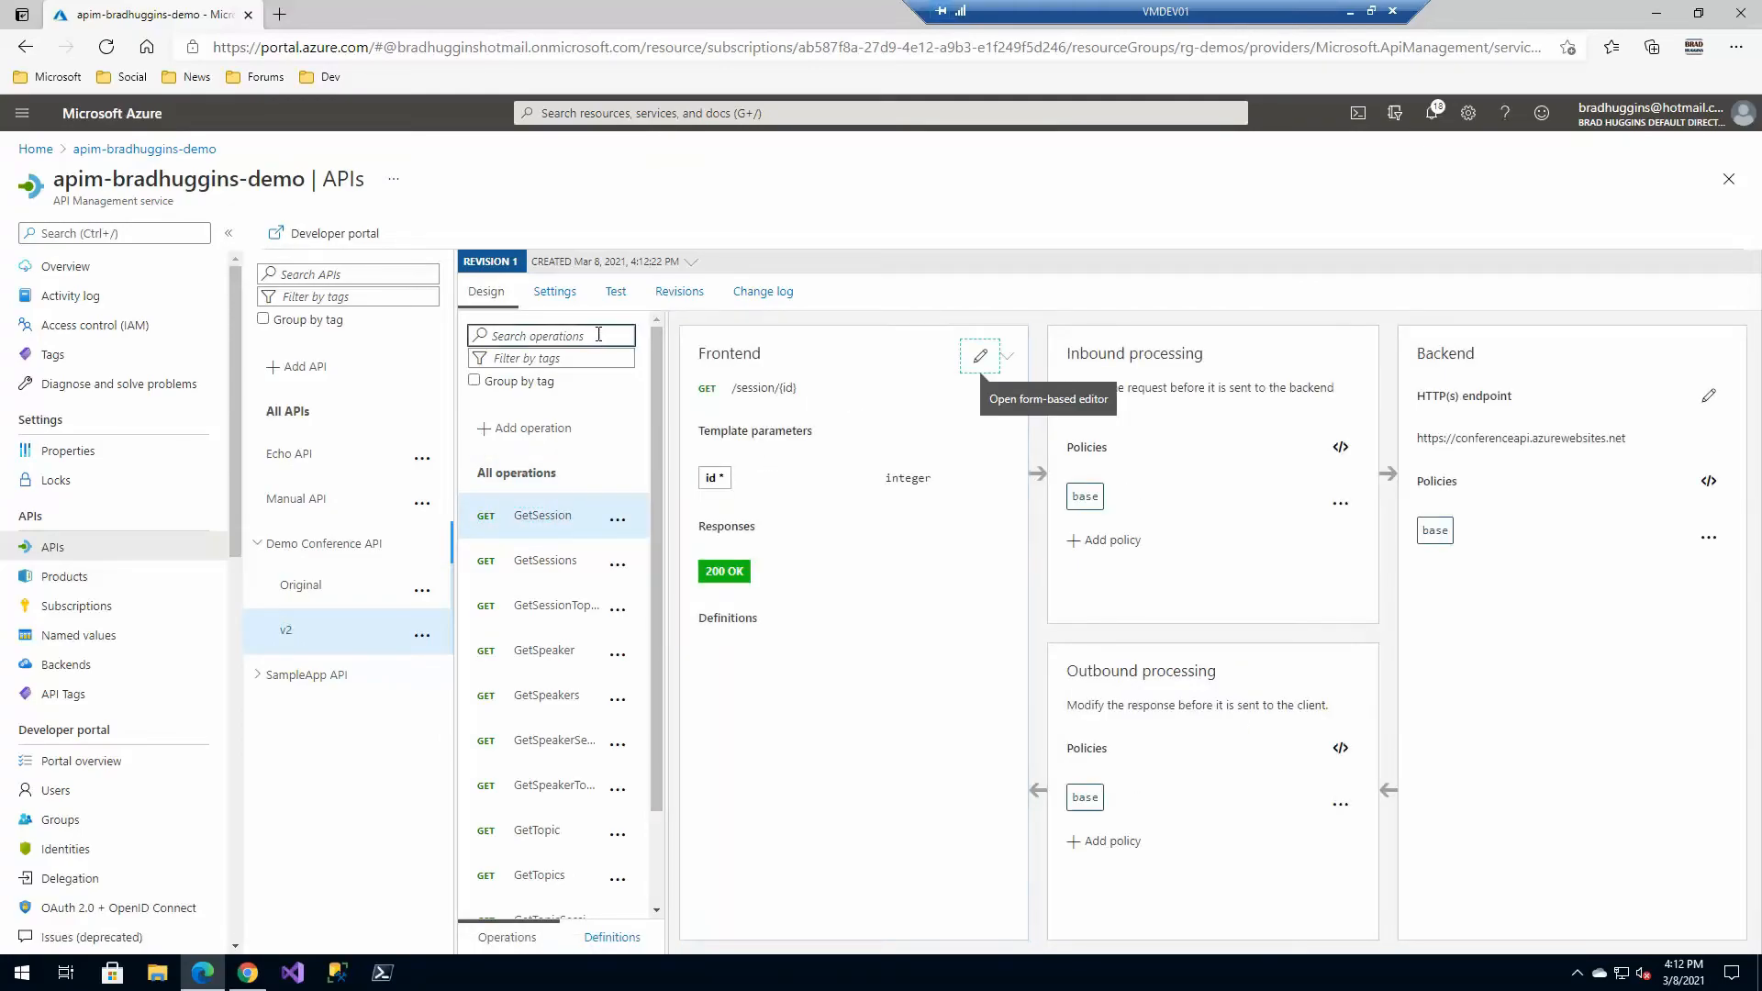
click(616, 291)
scroll(1180, 652, down, 3)
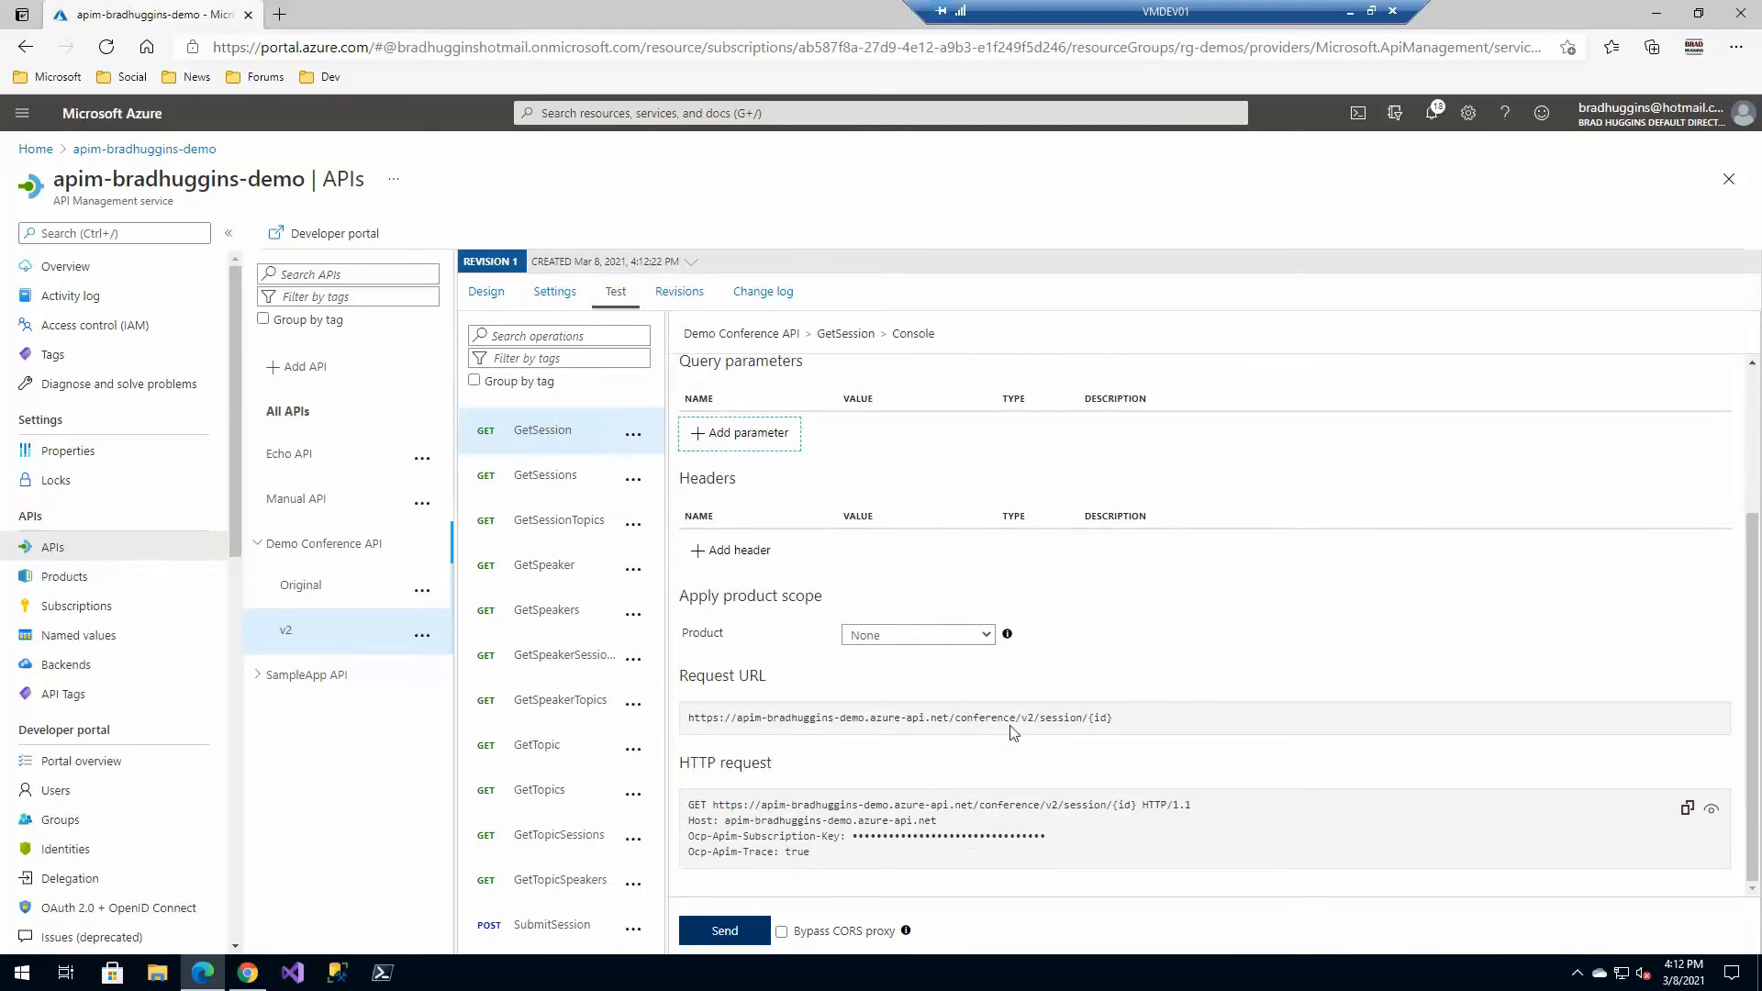
drag(1035, 721, 1010, 718)
click(872, 635)
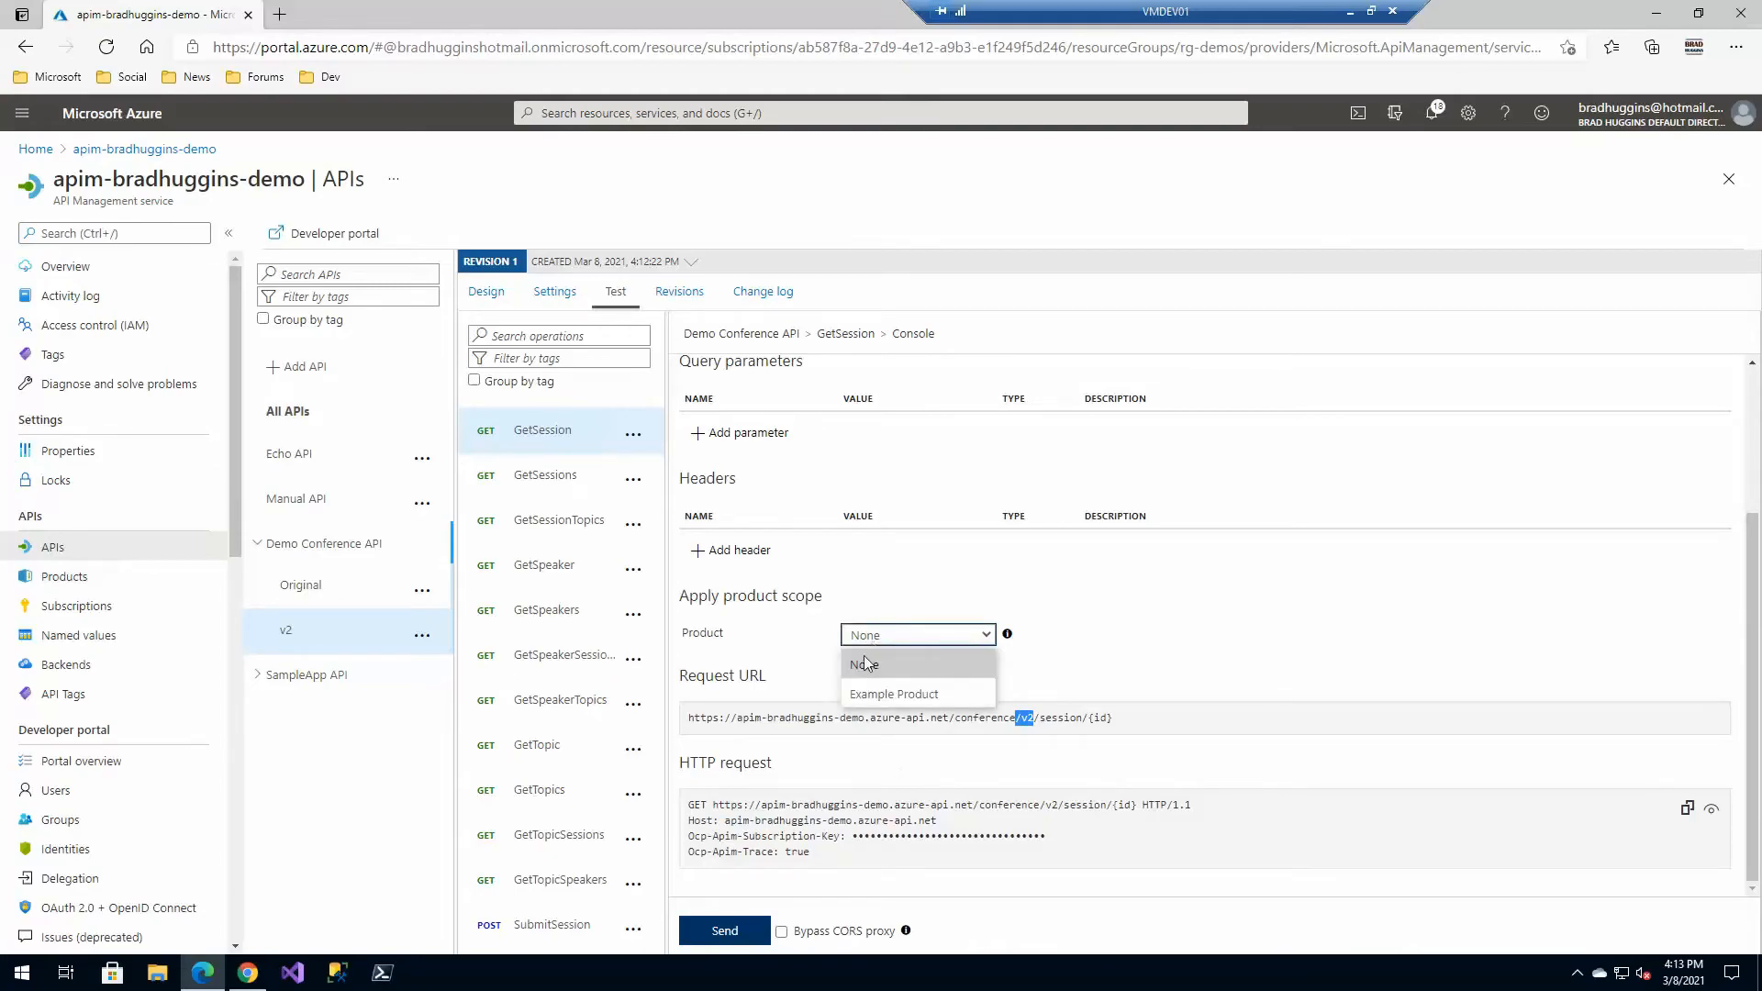
click(879, 695)
click(1208, 642)
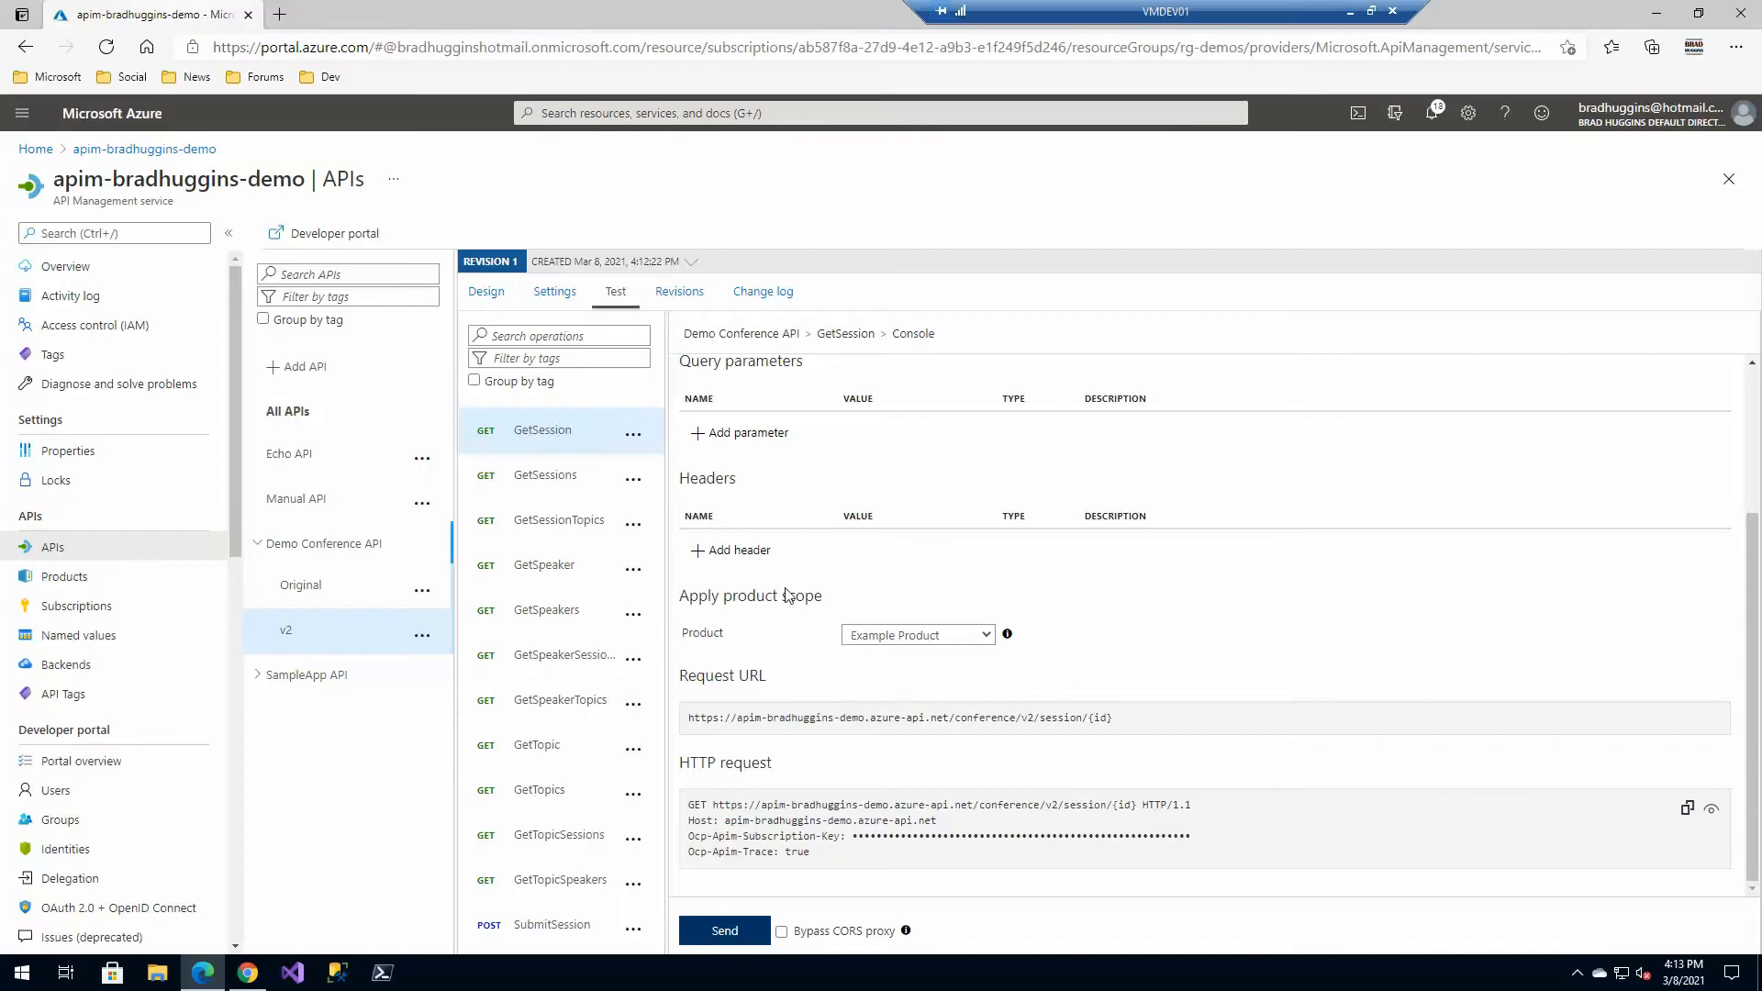
Switch to the developer portal in Chrome, select the Demo Conference API again, and reload its Get Top Speaker page.
click(247, 973)
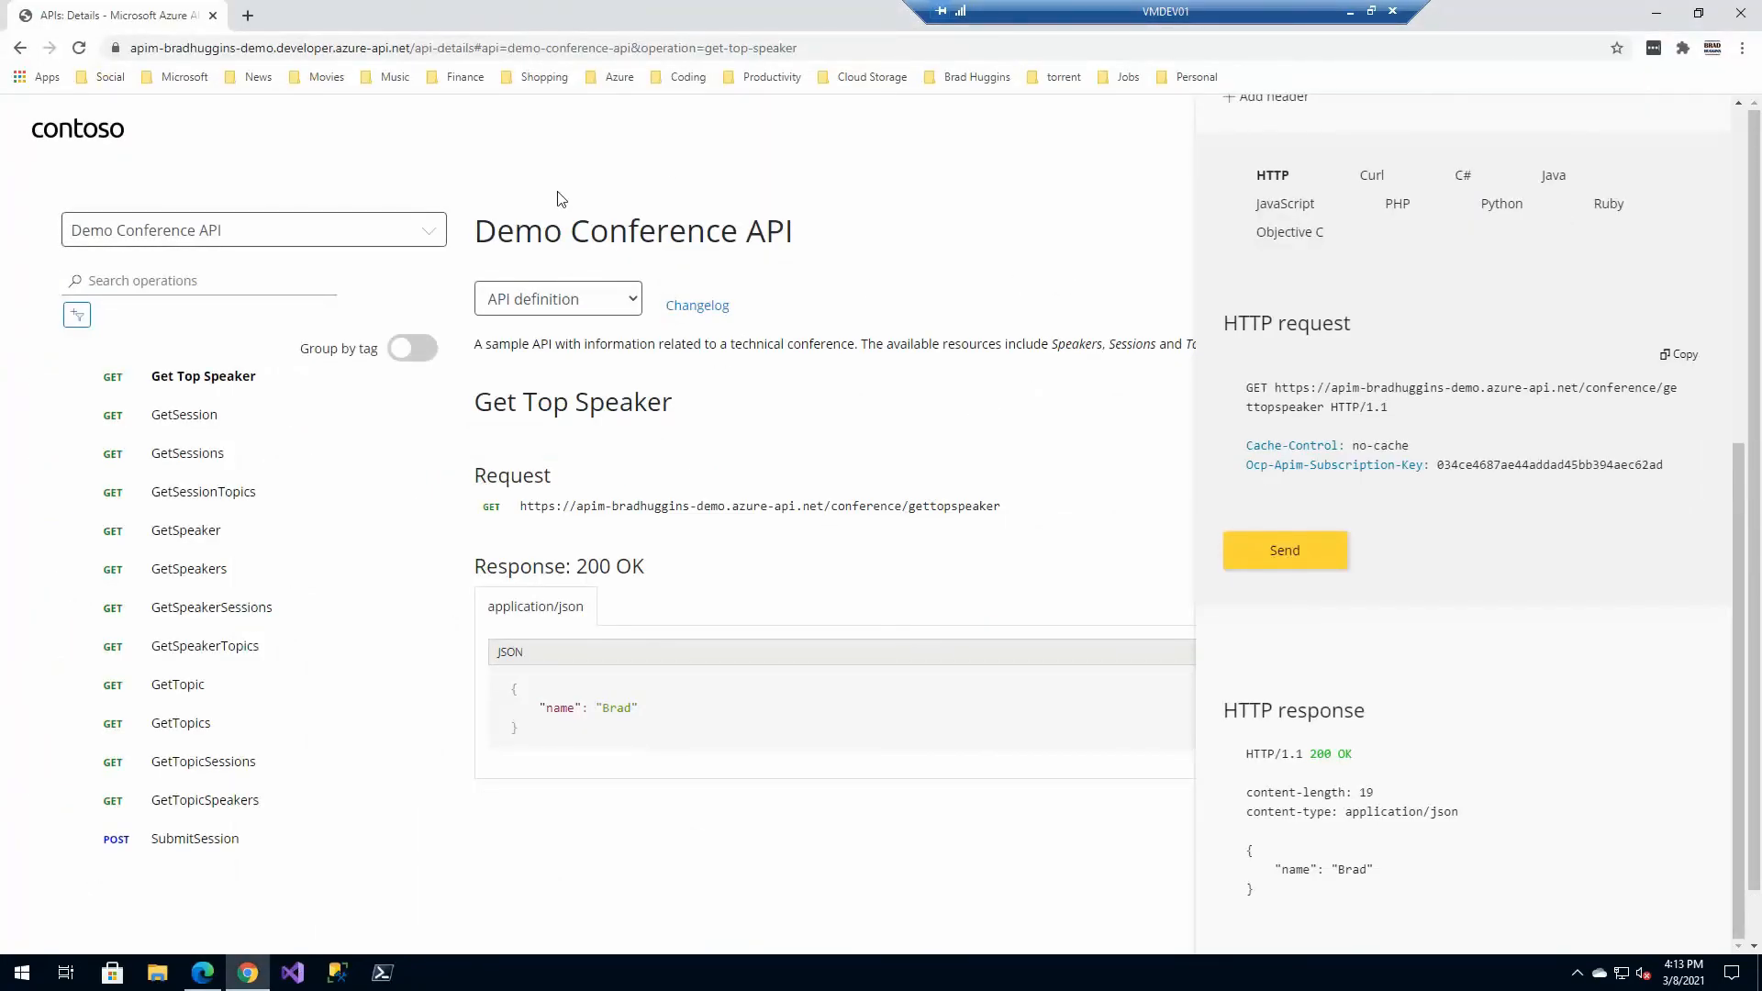
click(275, 242)
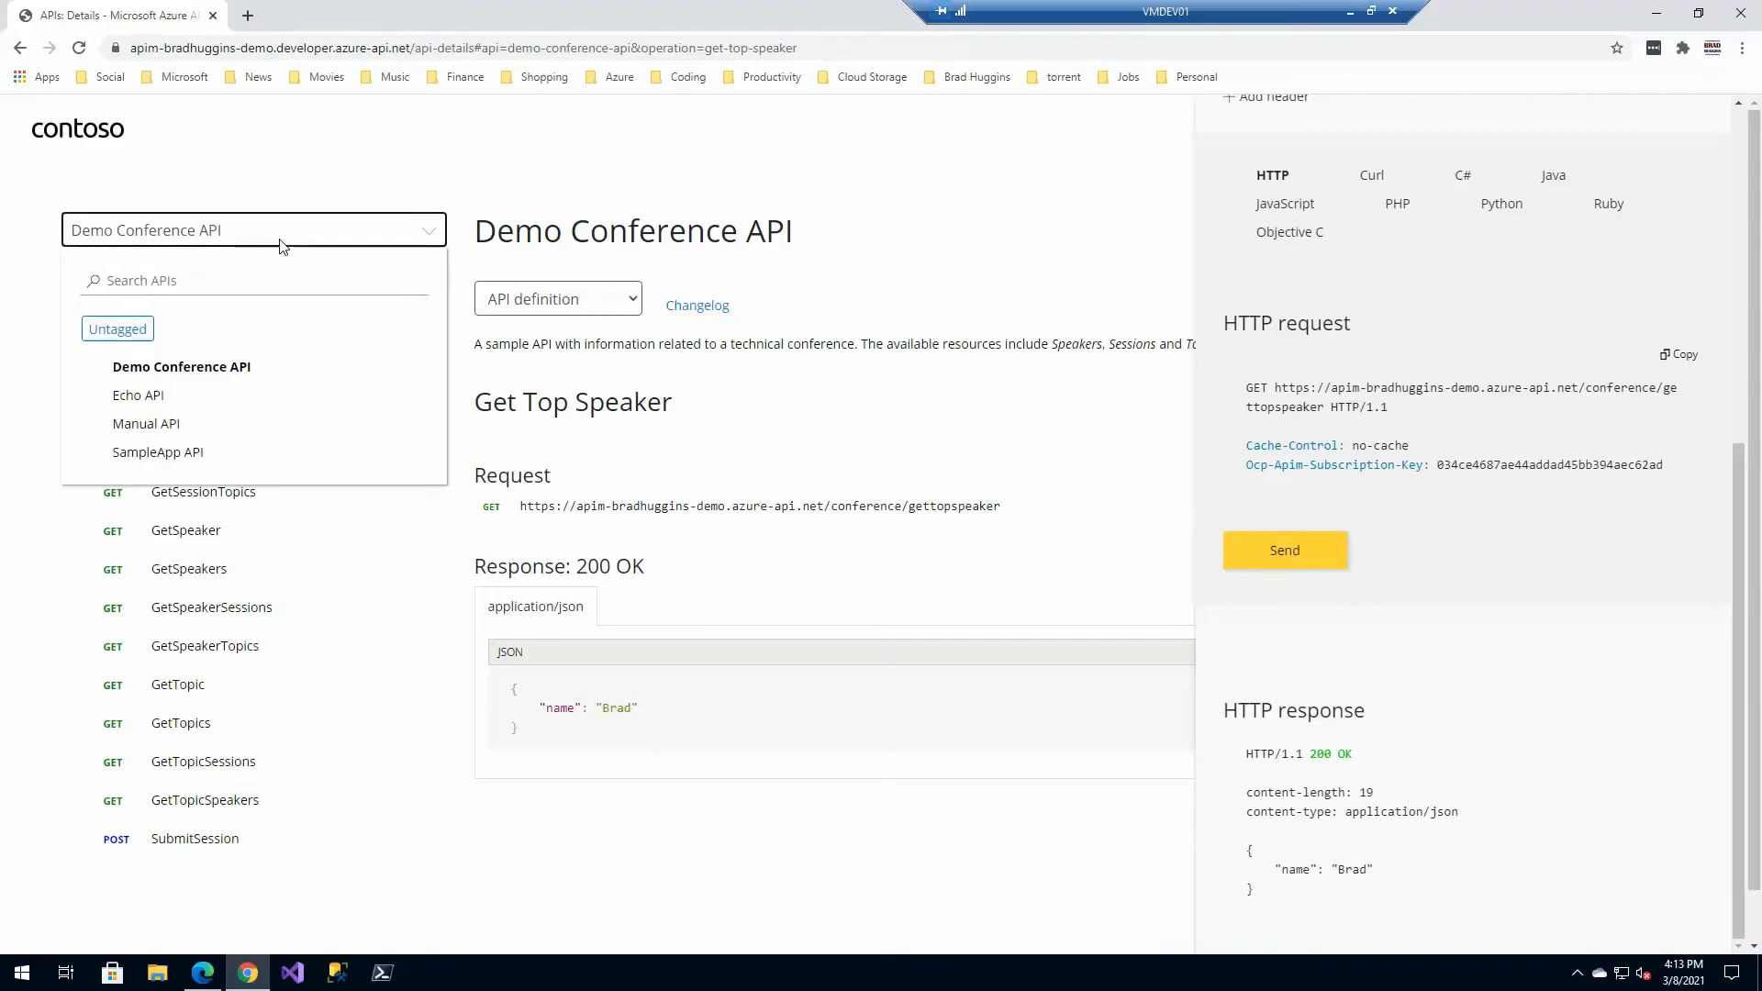
click(192, 378)
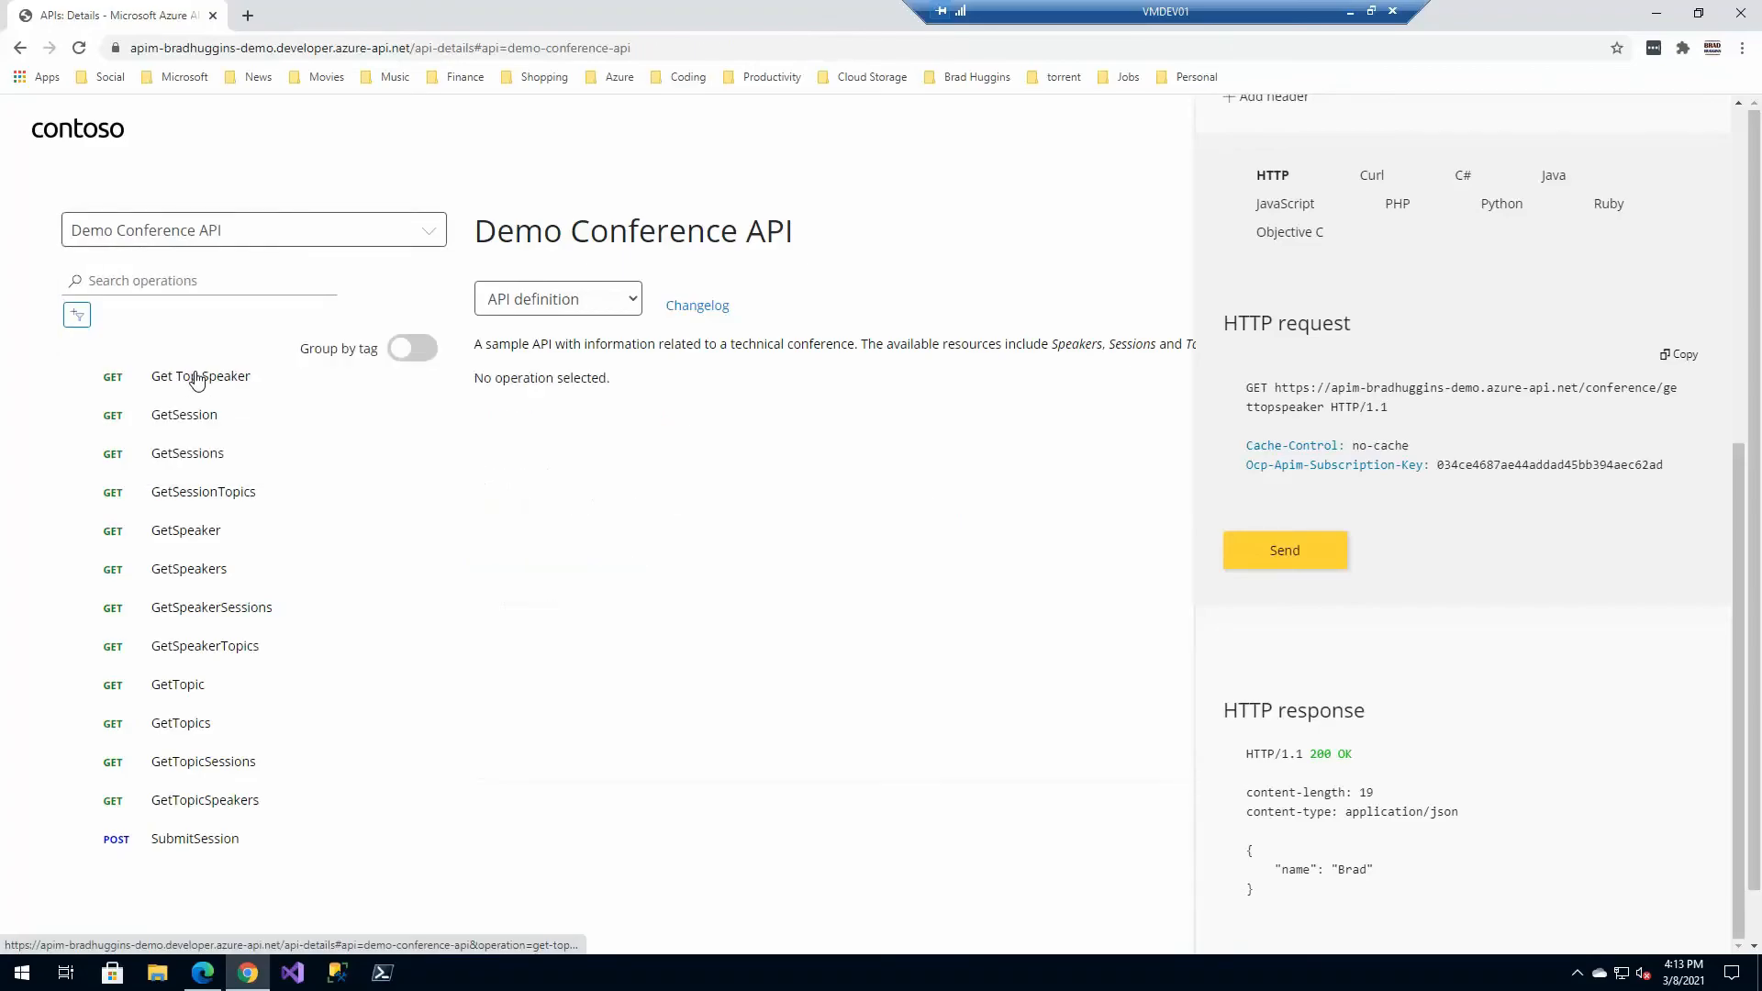
click(80, 51)
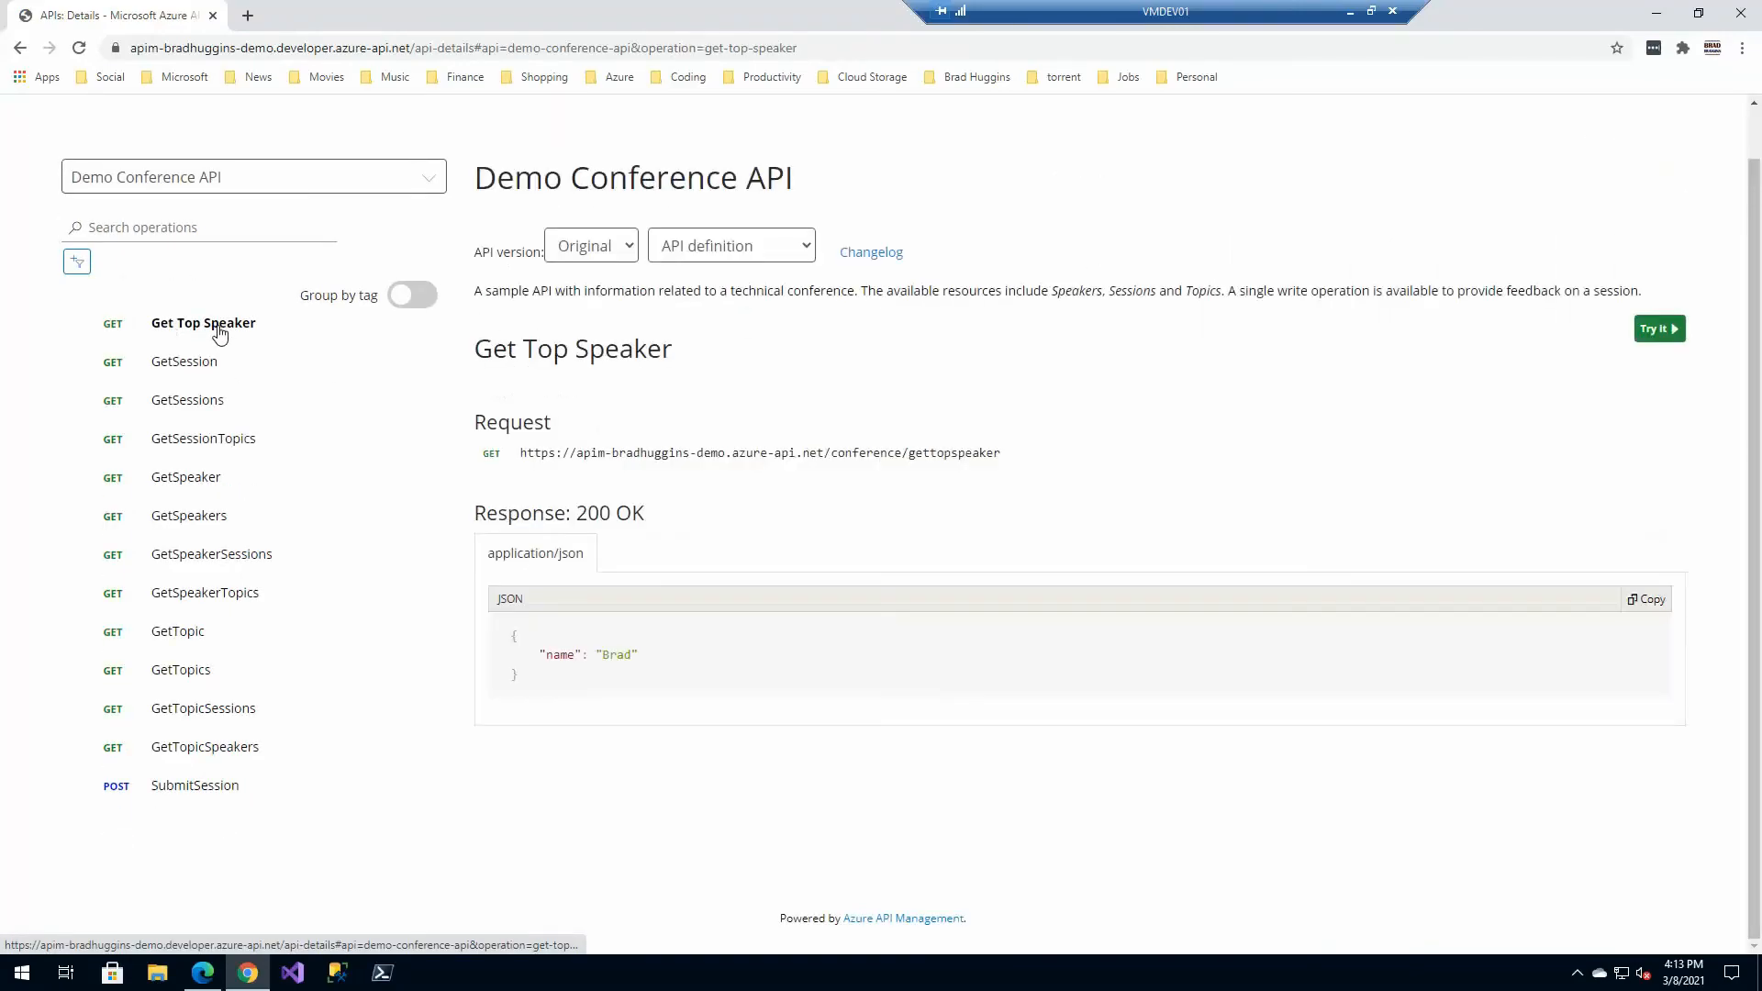
Check the available API versions, keep Original selected, and send a test request to its Get Top Speaker operation.
click(591, 248)
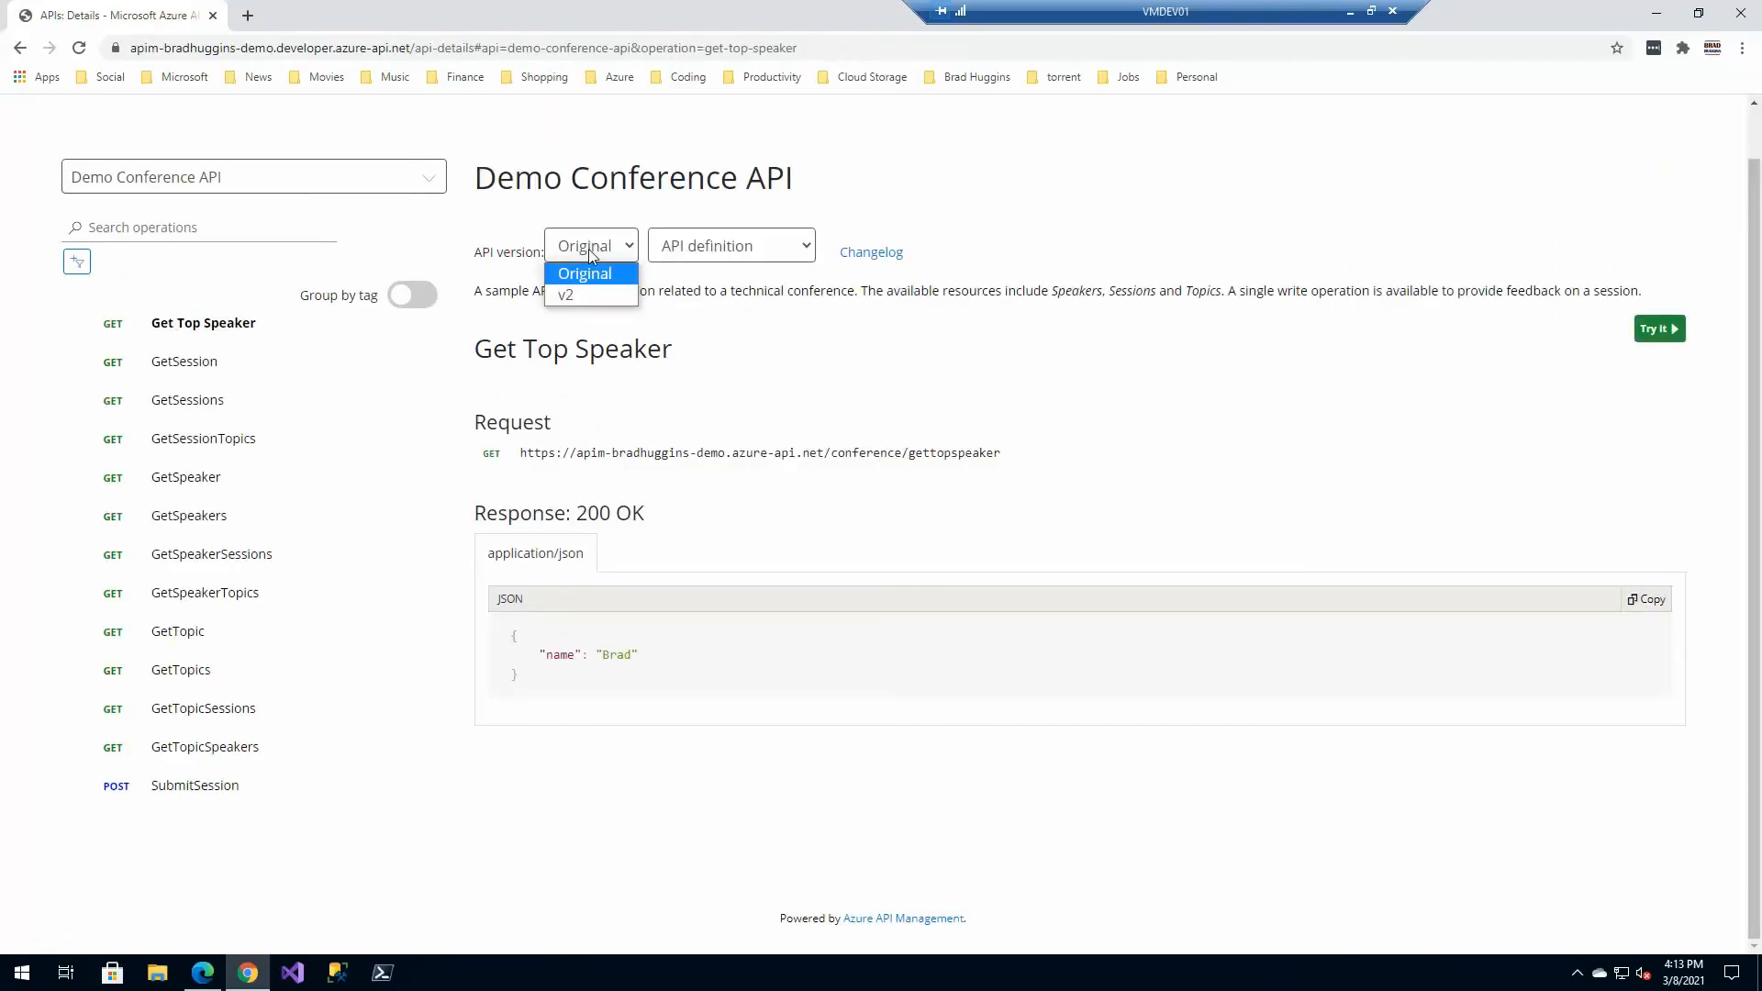
click(601, 243)
click(589, 281)
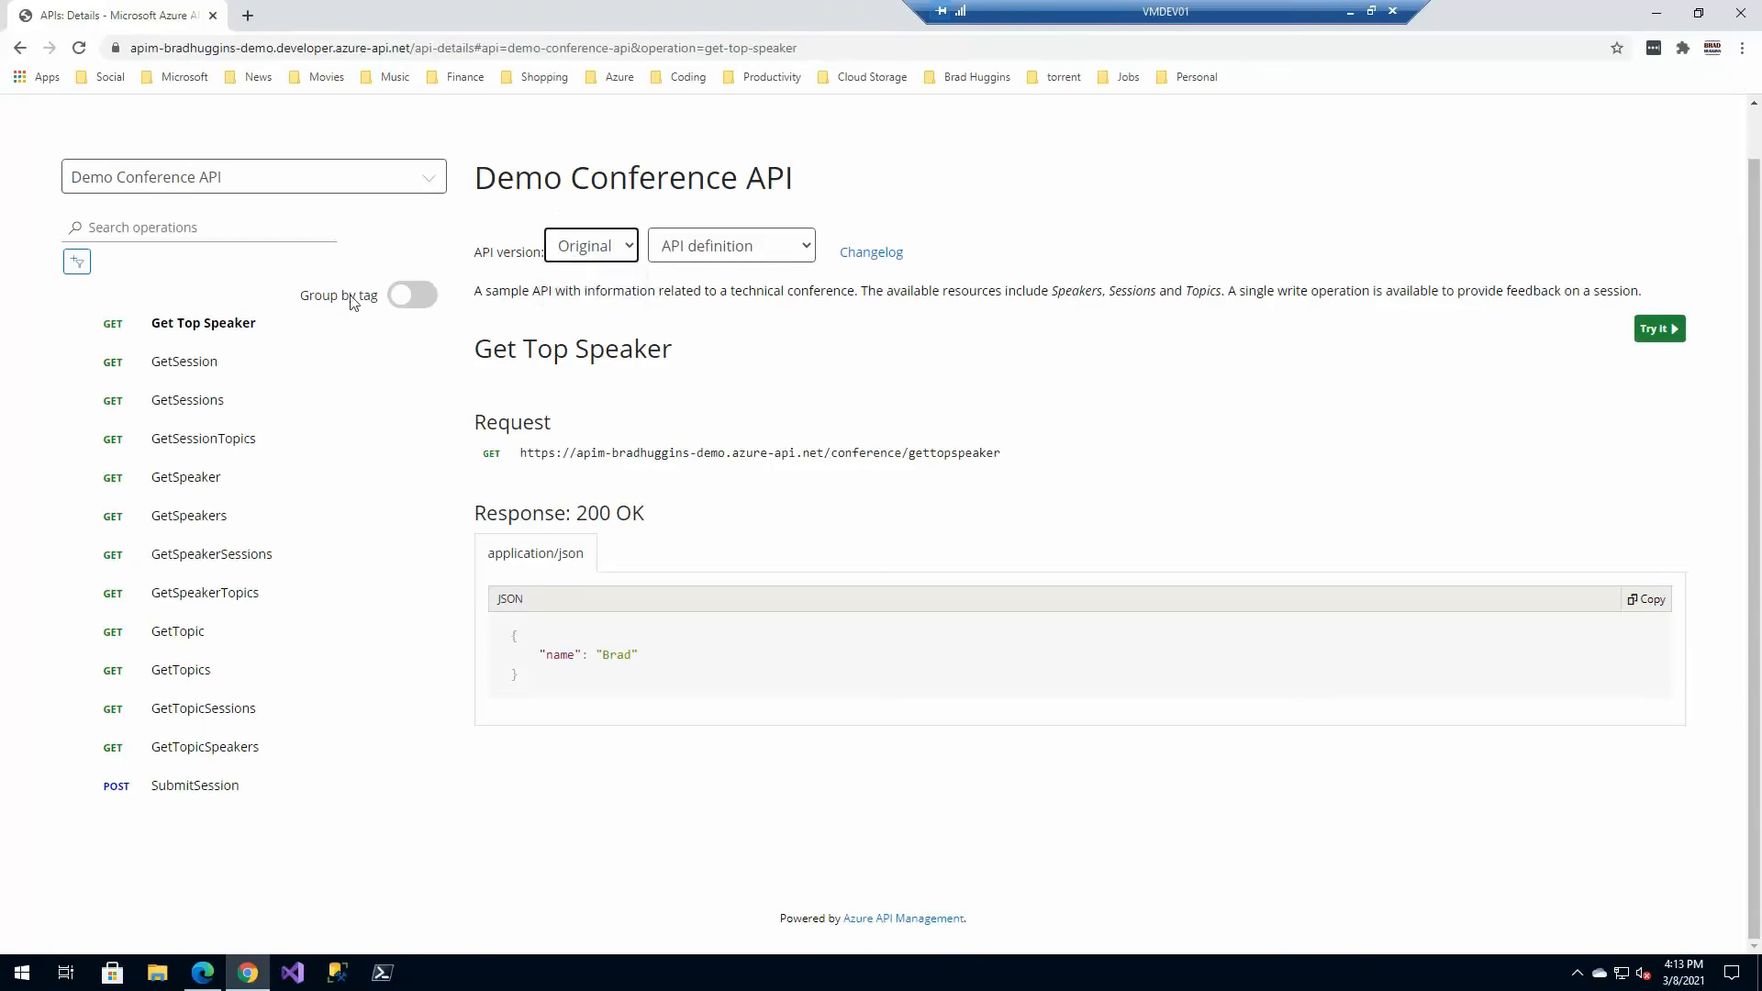
click(1659, 329)
click(1285, 892)
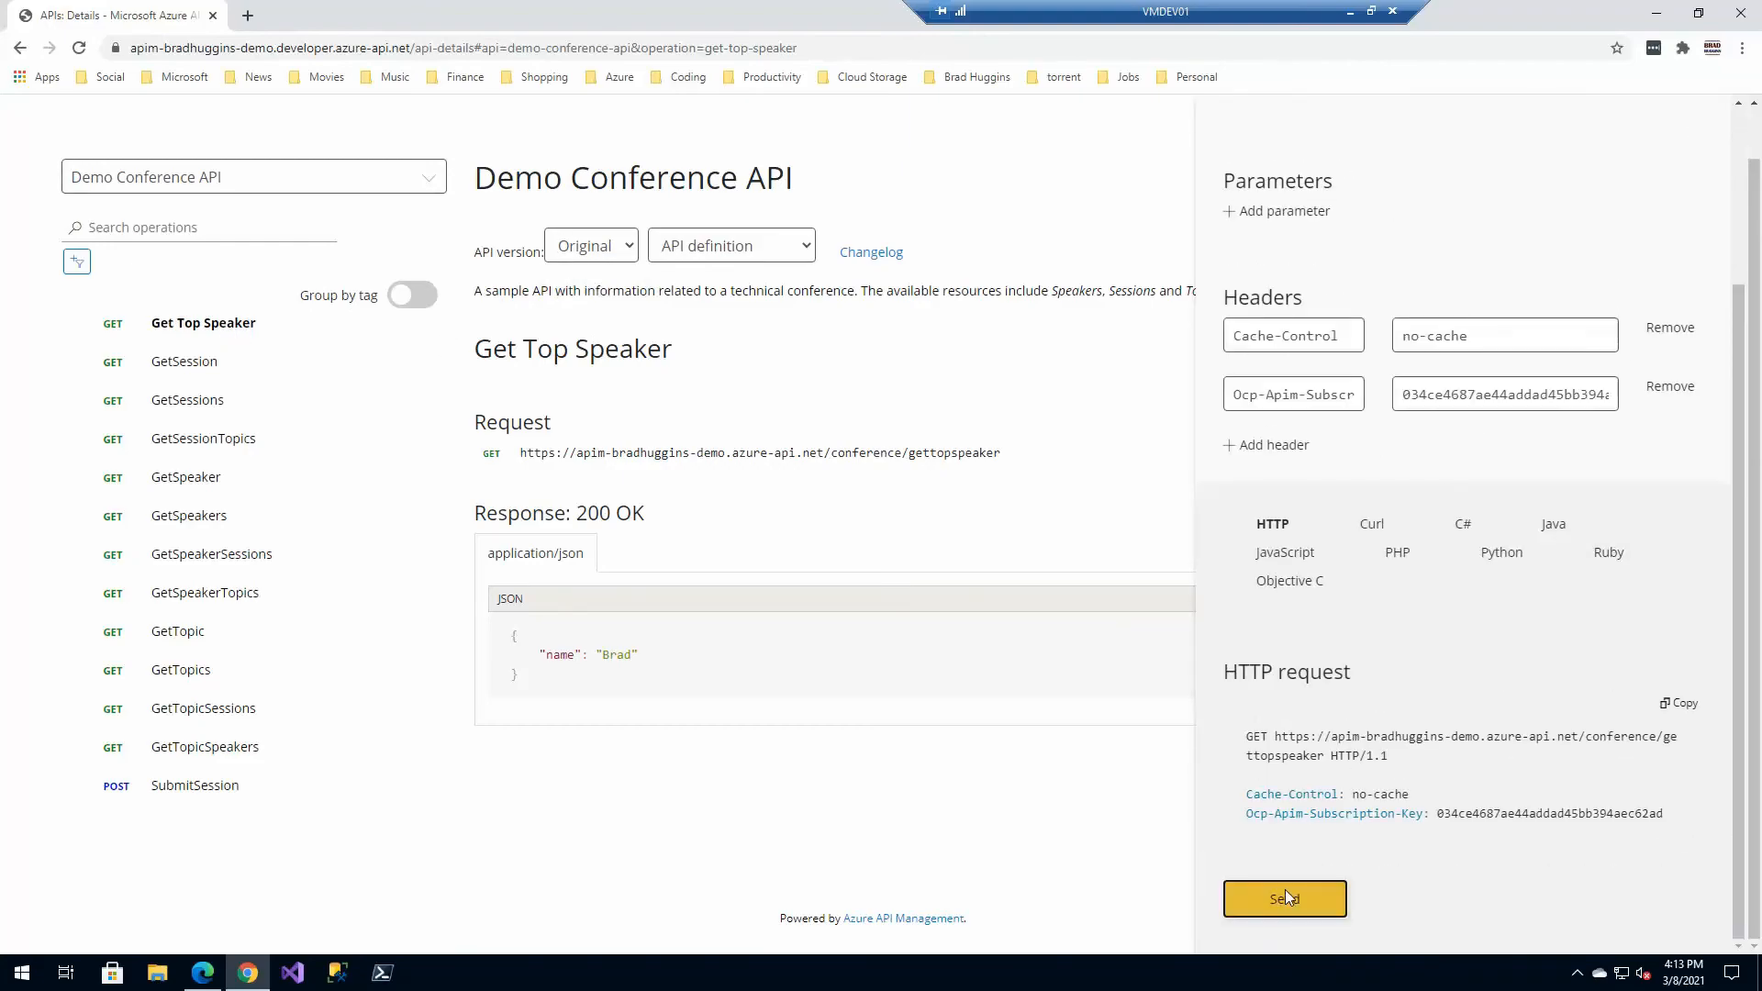
Show version v2 of the Demo Conference API and examine the version segment in GetSession's request URL.
click(591, 248)
click(591, 294)
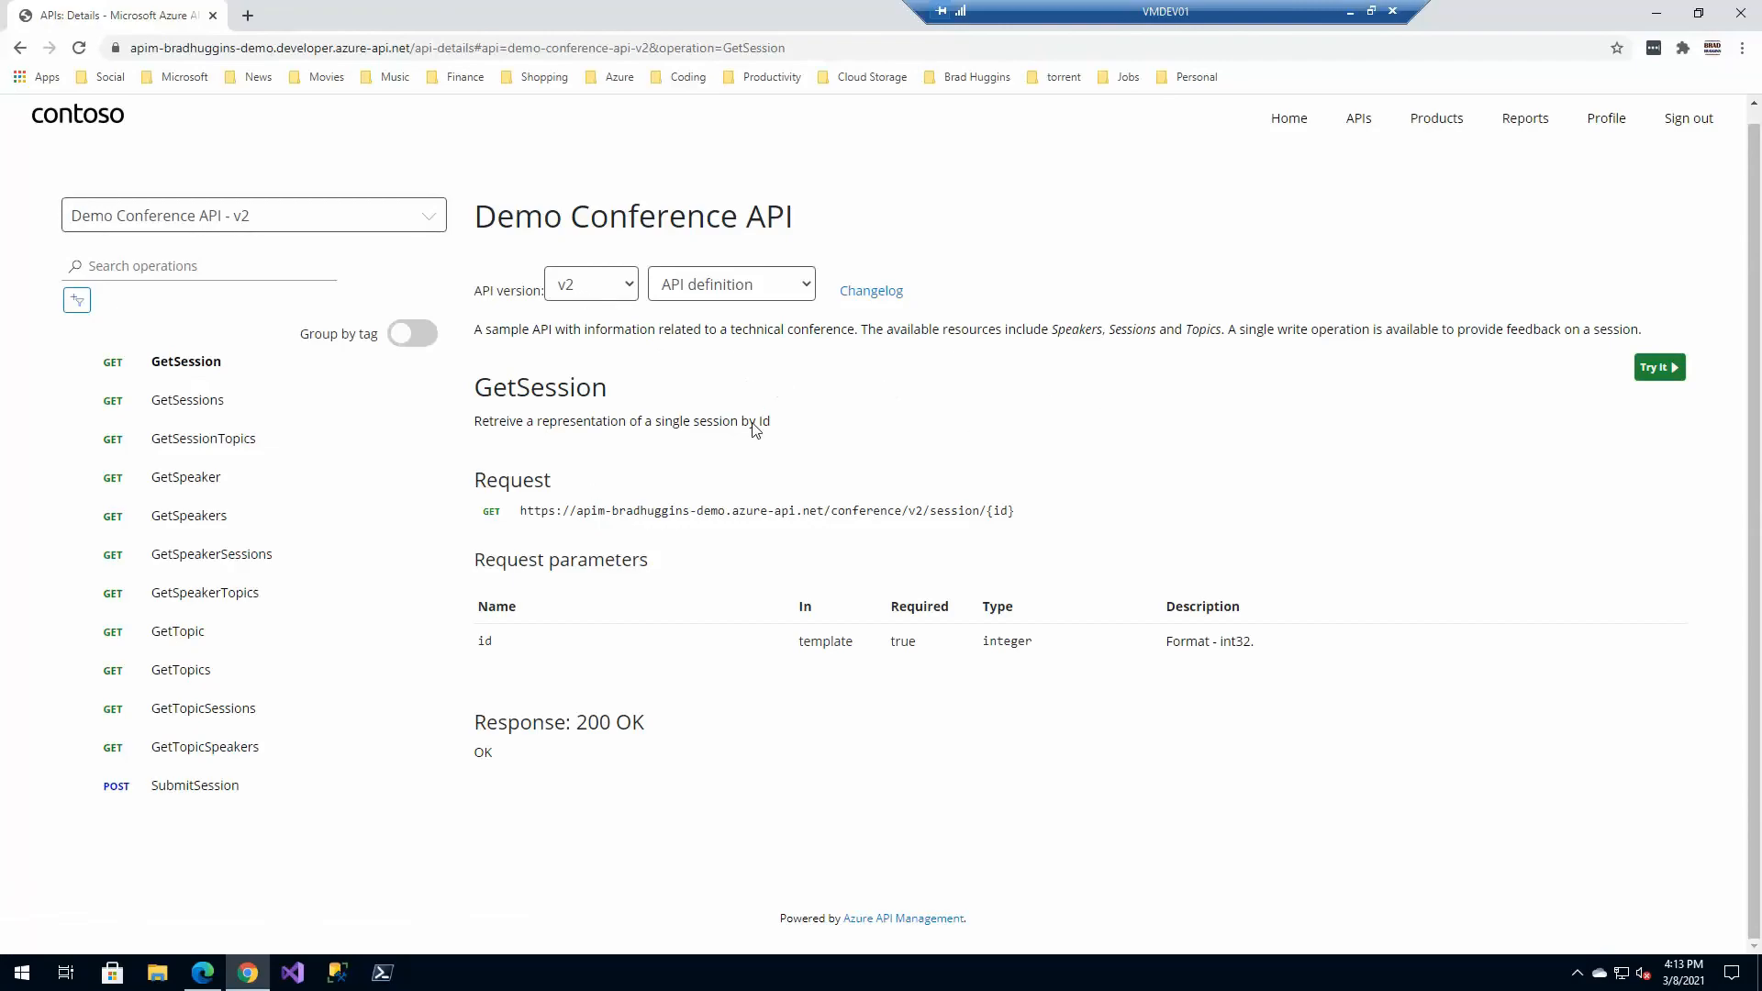
drag(924, 515, 907, 514)
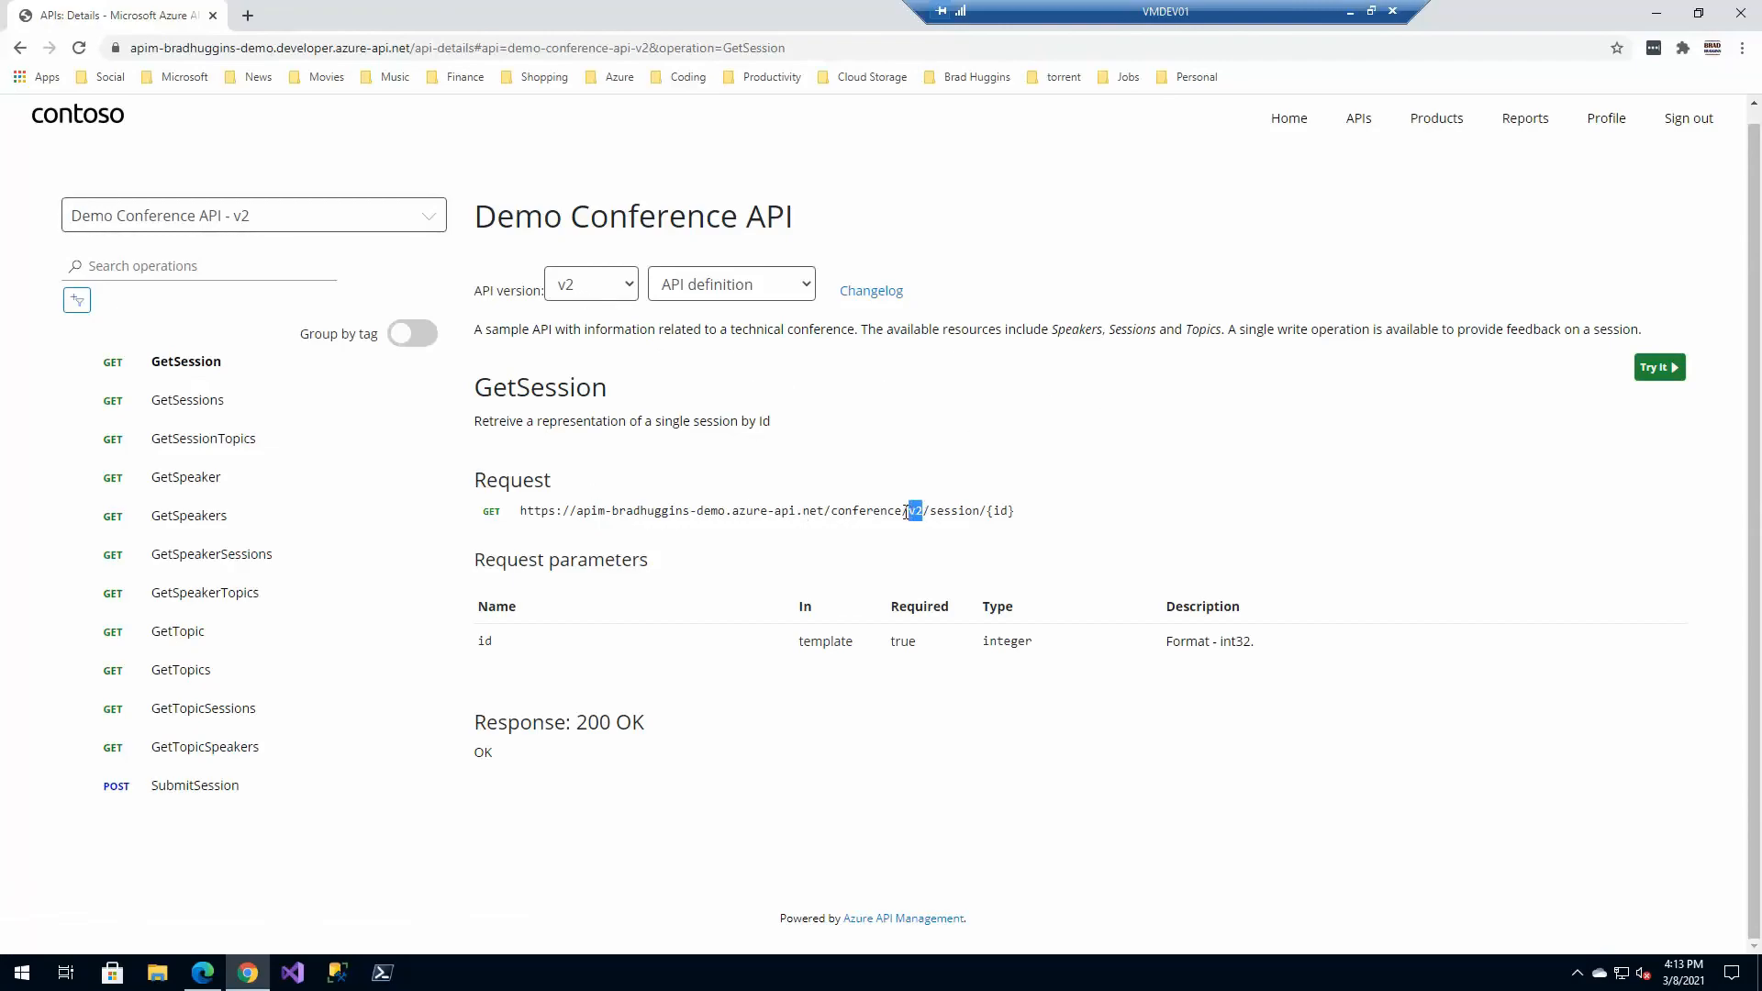